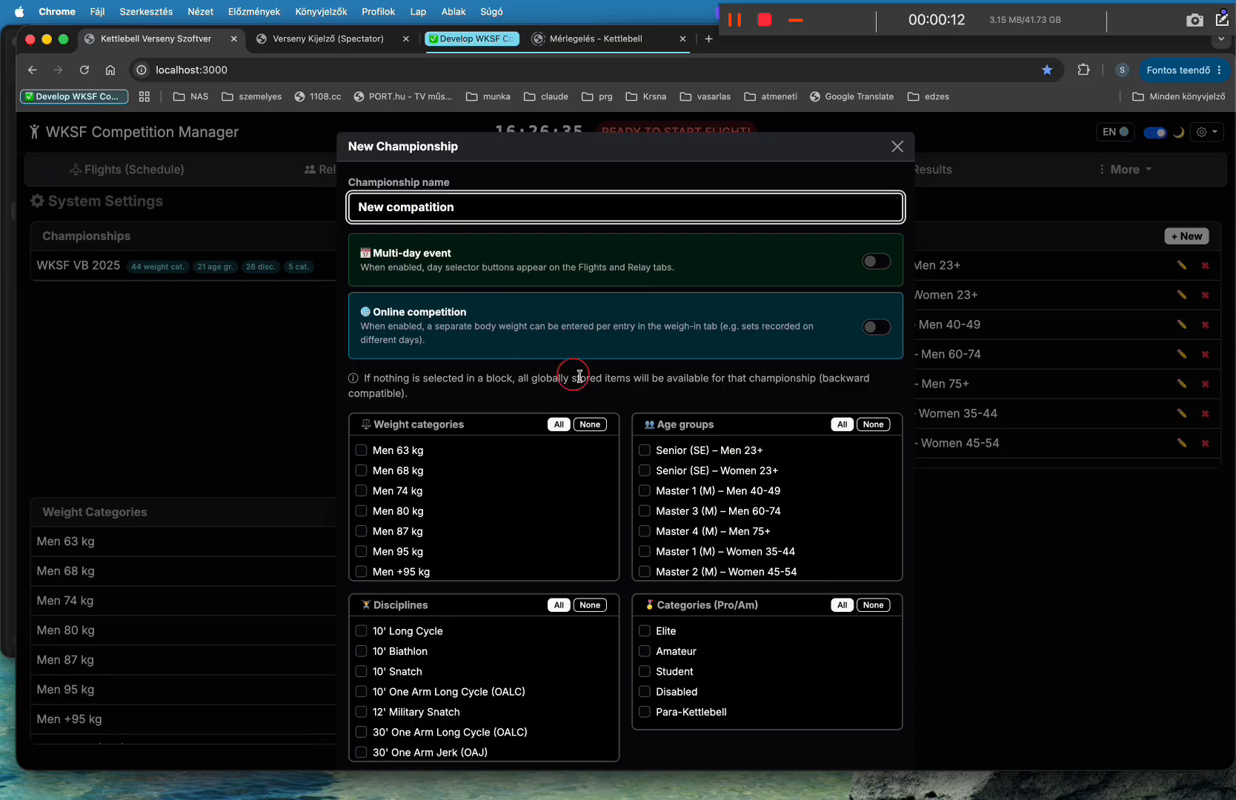
Make the new championship a multi-day event and include all weight categories, age groups, Pro/Am categories and disciplines.
left_click(889, 262)
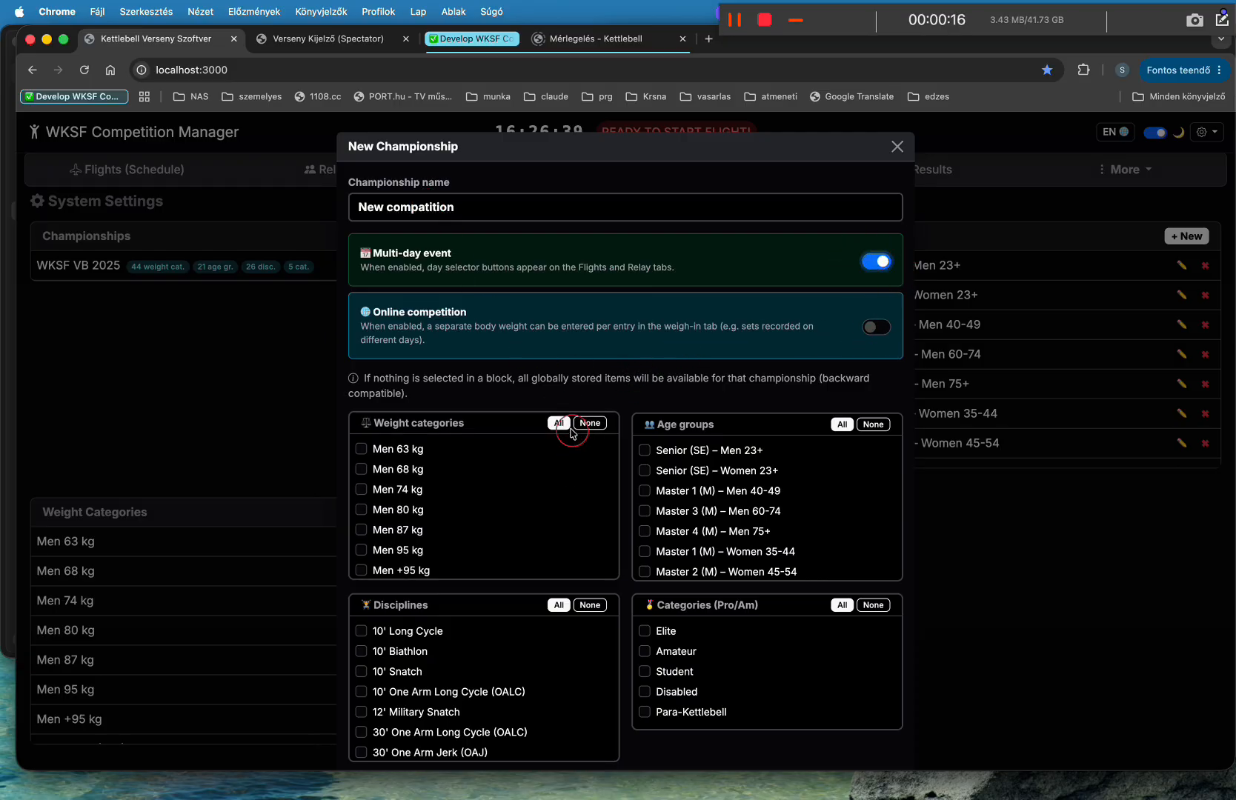
left_click(559, 424)
left_click(842, 424)
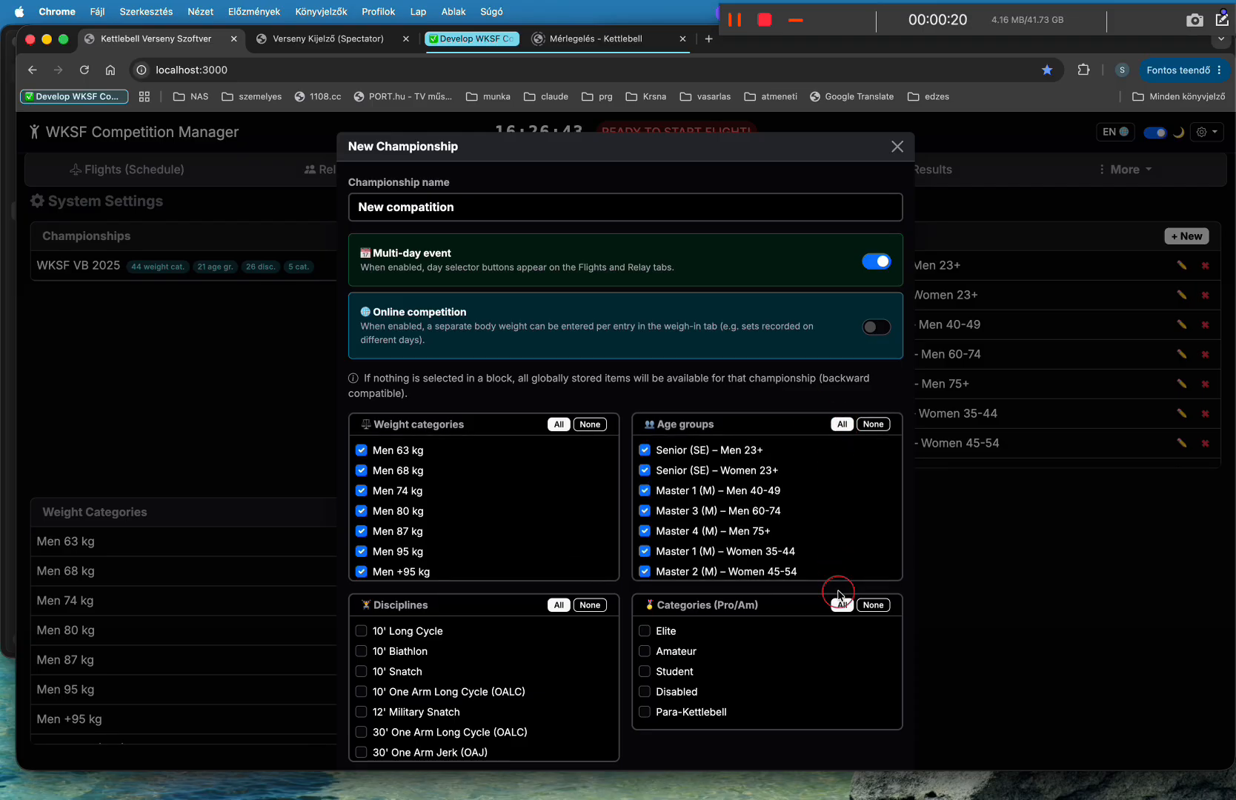
left_click(842, 605)
left_click(559, 604)
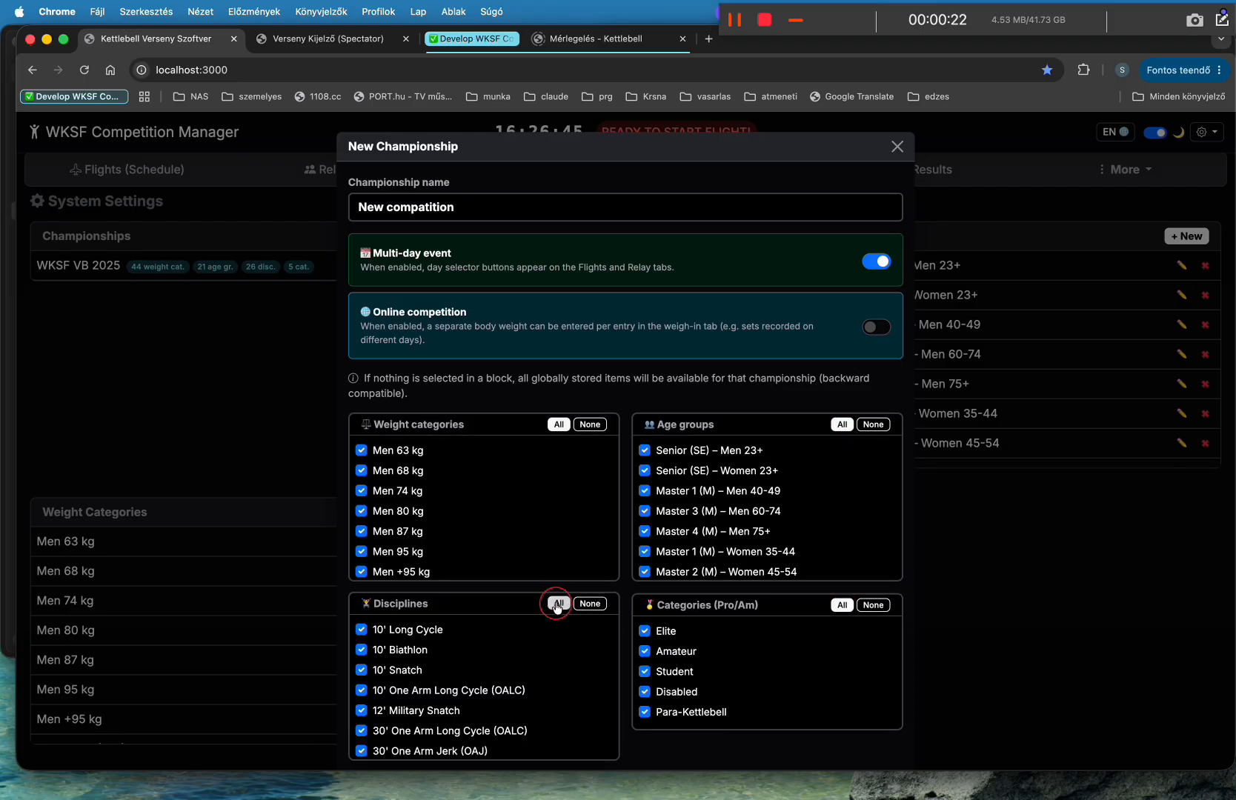
Exclude the 5' Long Cycle, Press and STL20AJ disciplines from the championship and save it.
scroll(567, 670, "down", 10)
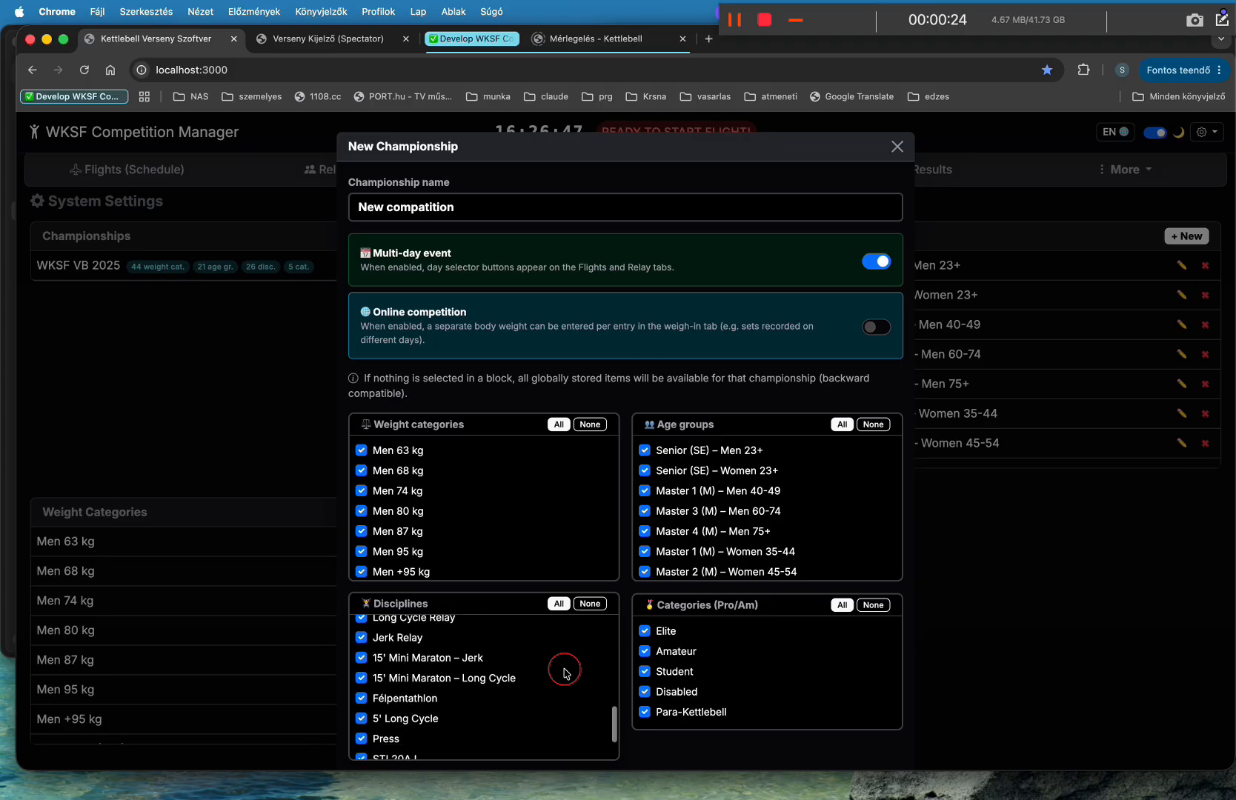
scroll(517, 696, "down", 1)
left_click(361, 689)
left_click(360, 708)
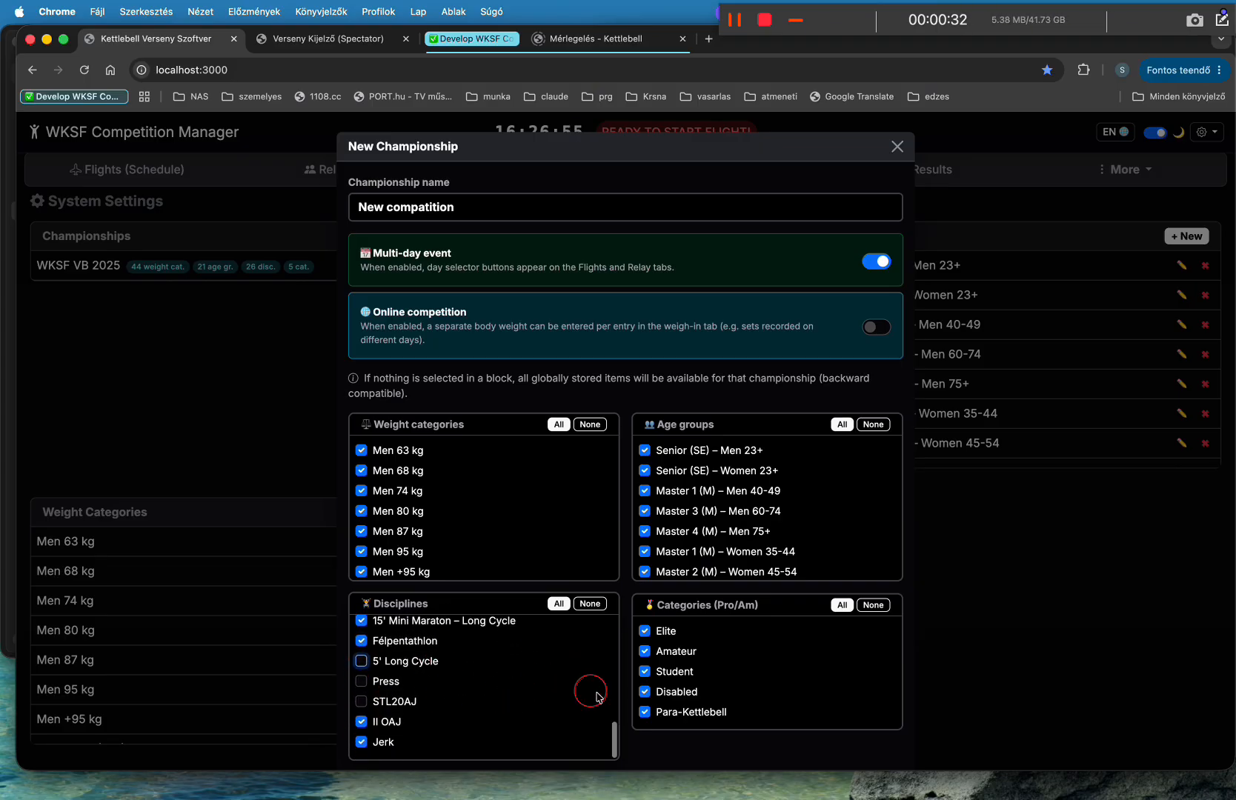
scroll(584, 689, "down", 3)
left_click(878, 727)
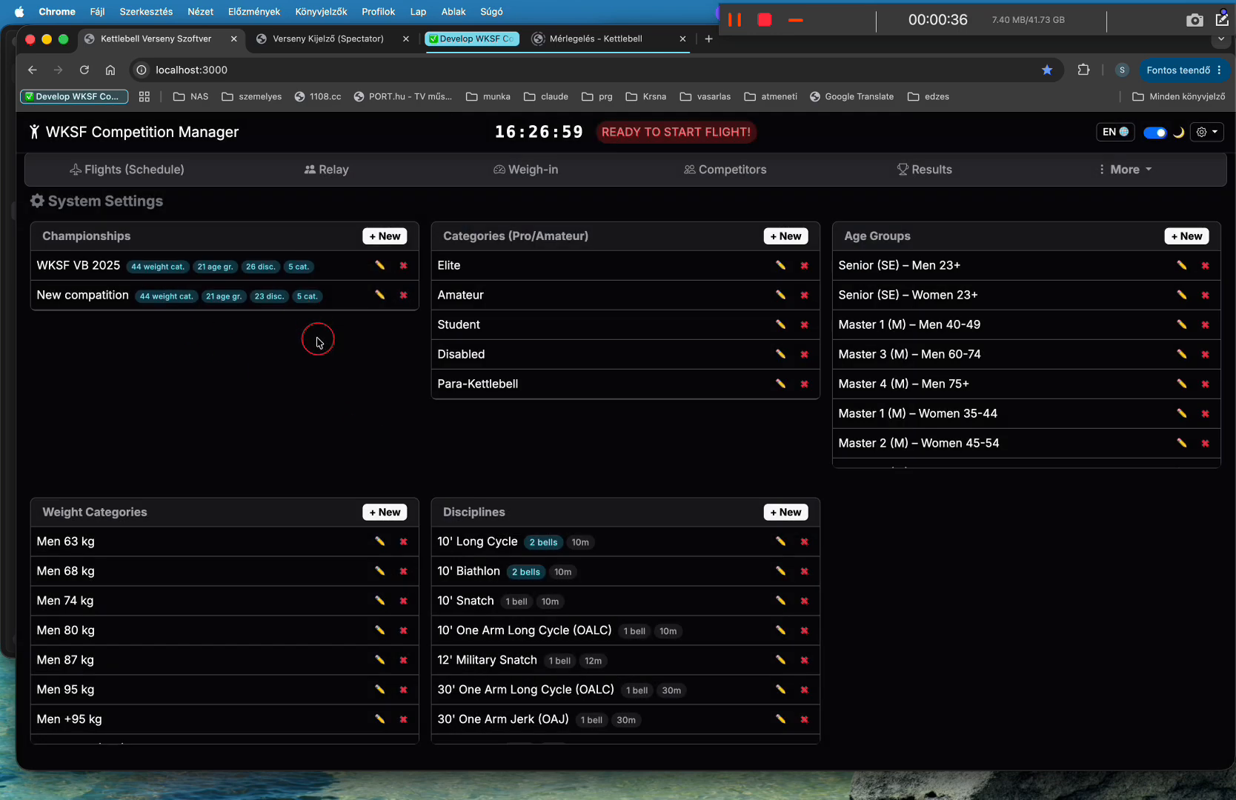
Open the competitors page, copy the two competitor rows from the entry_template workbook in Excel, and return to Chrome.
left_click(741, 169)
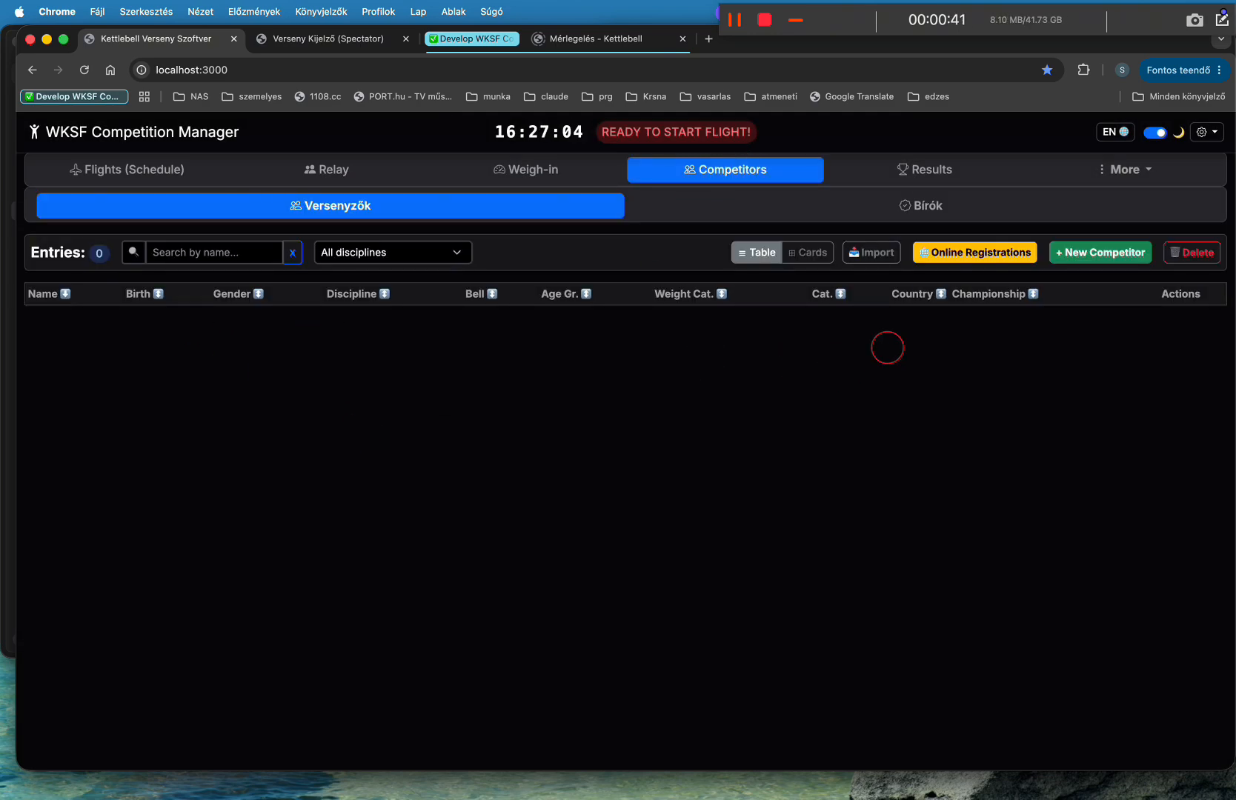
key("super+Tab")
key("super+Tab")
key("super+Tab")
key("super+Tab")
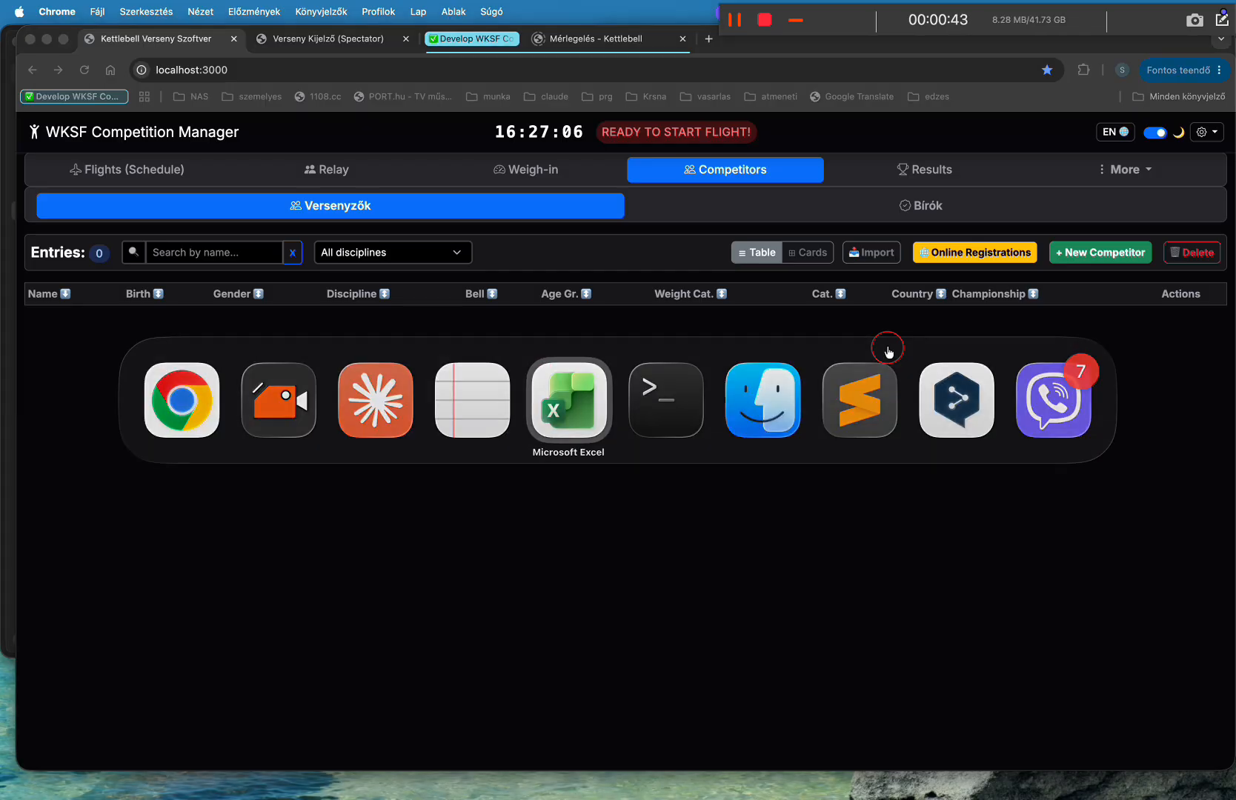
key("super+c")
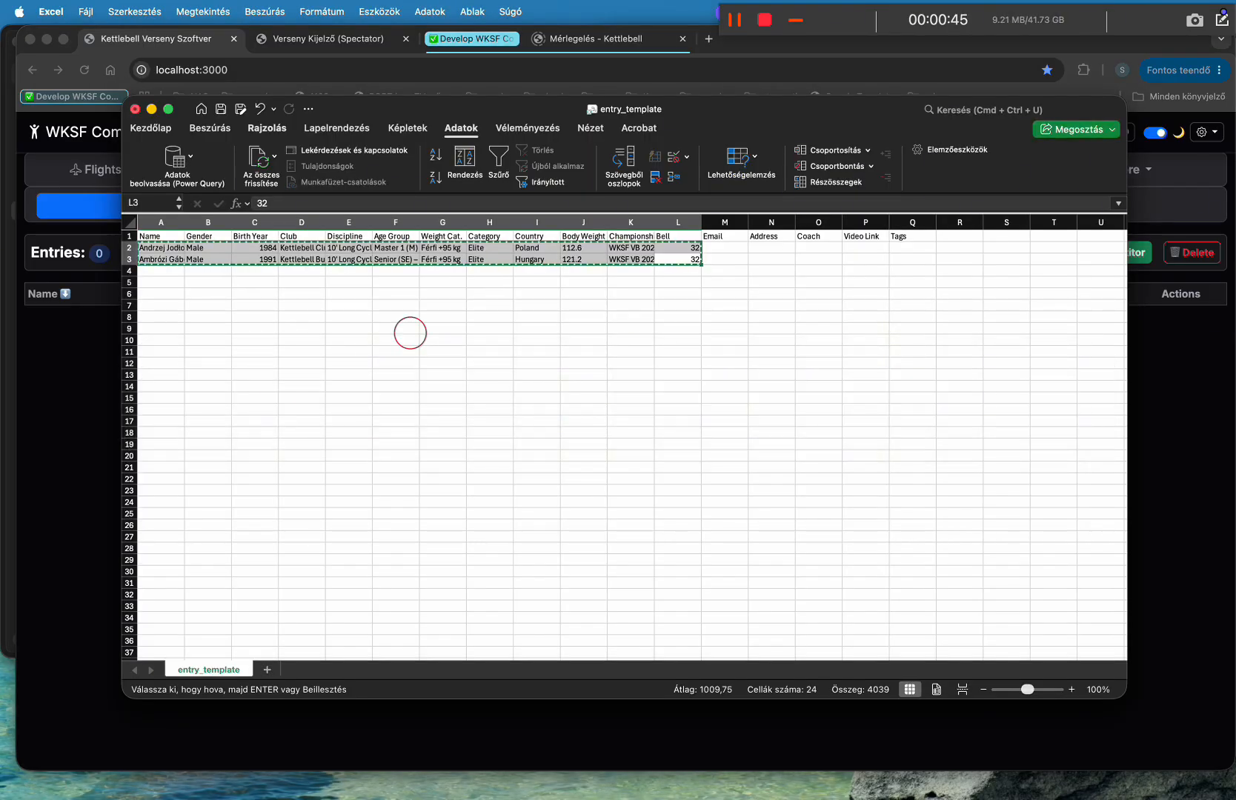
left_click(86, 389)
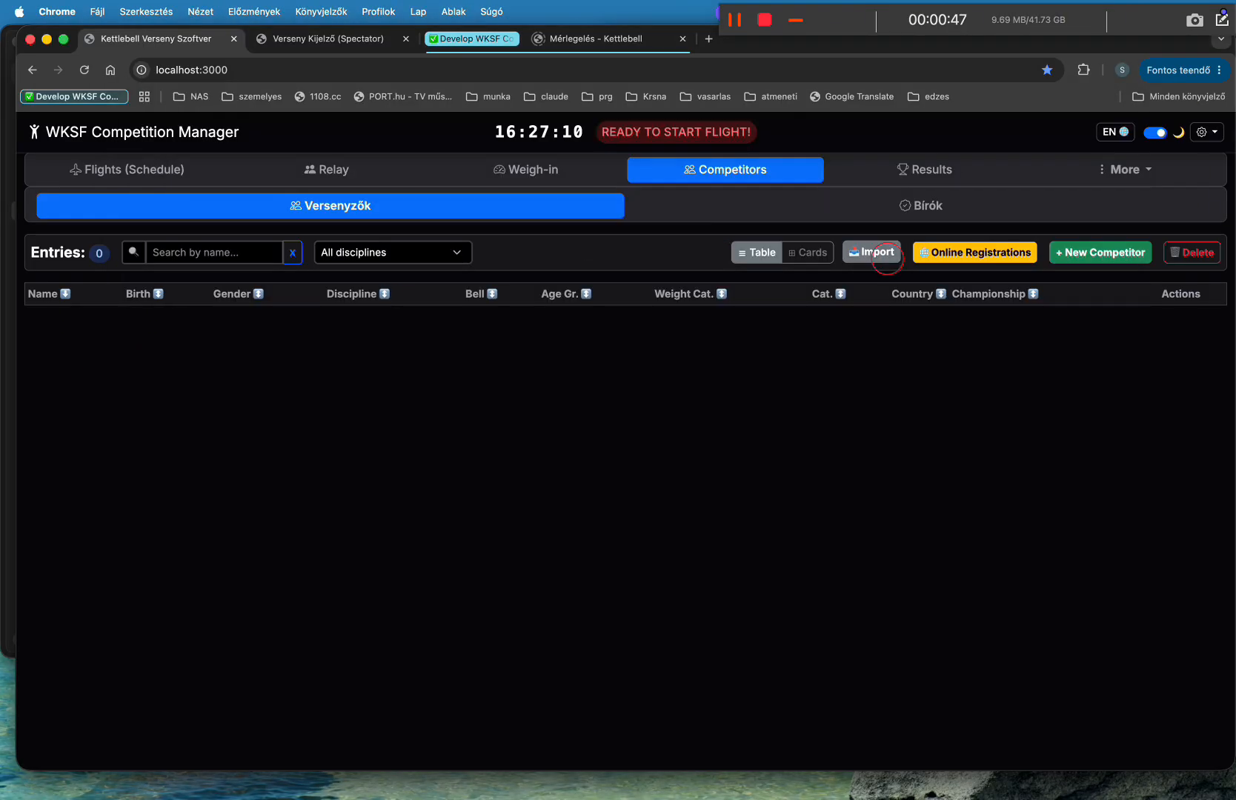
Import the two copied spreadsheet rows as competitors through the paste import.
left_click(888, 259)
left_click(600, 409)
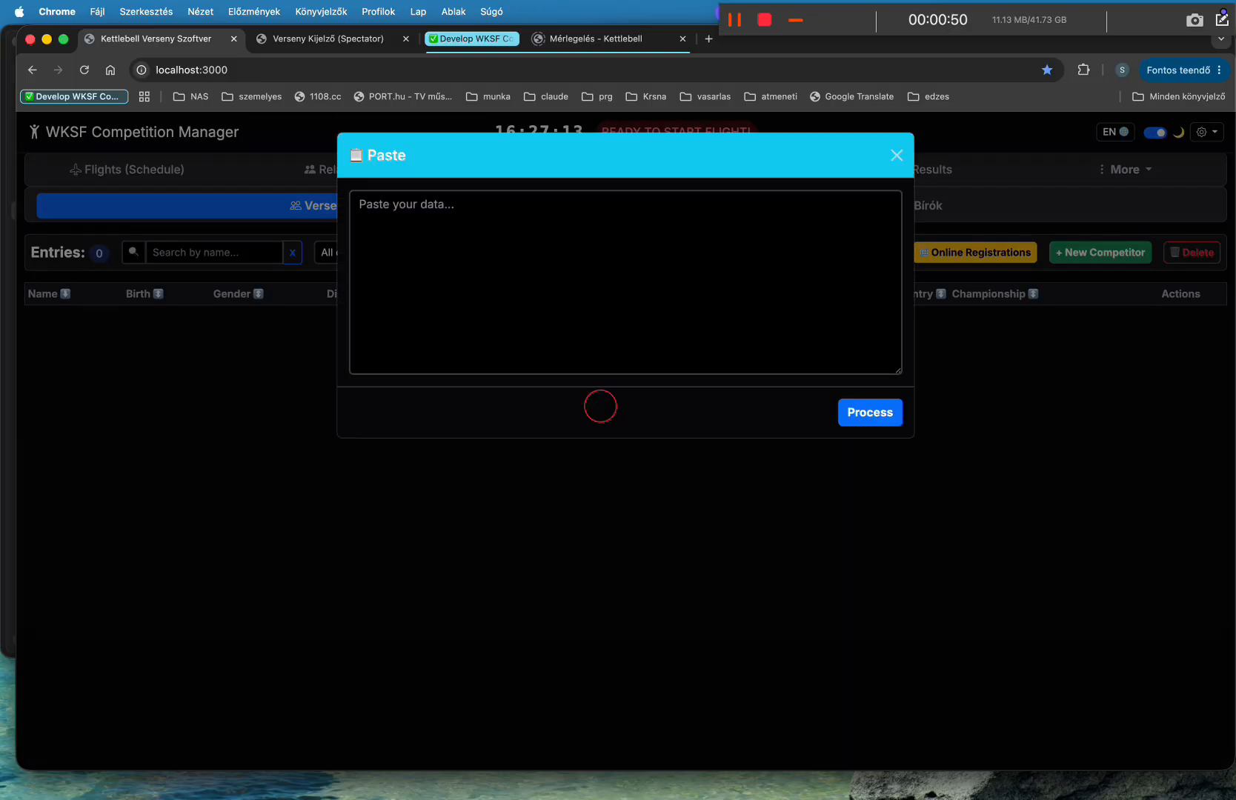
key("super+v")
left_click(859, 408)
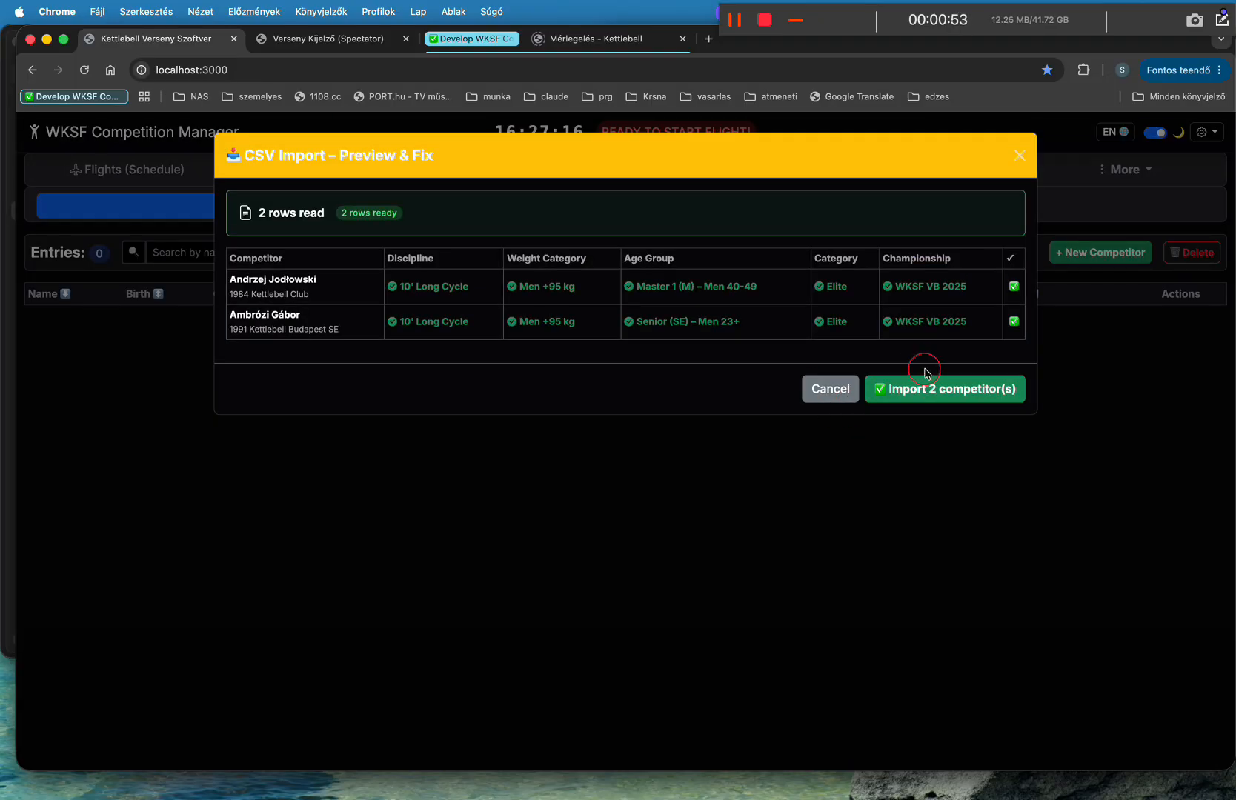
left_click(925, 391)
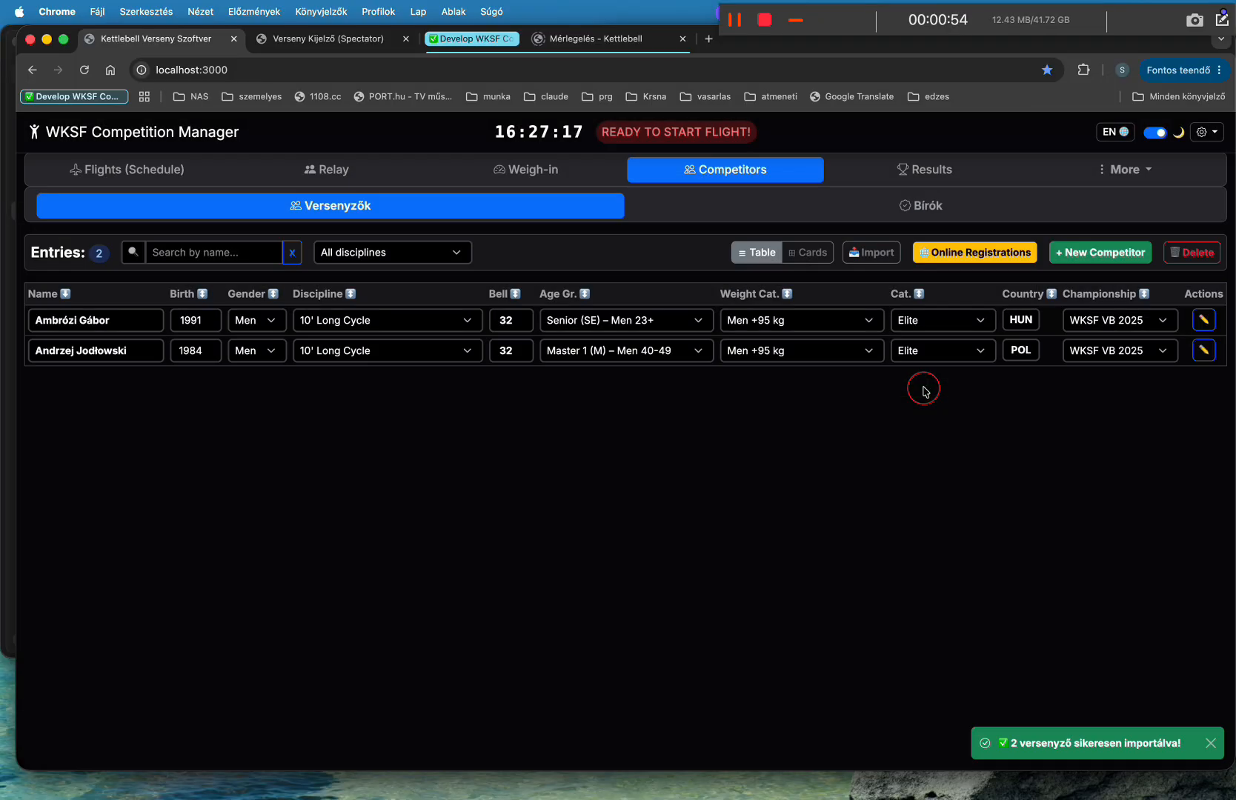
Delete both imported competitors from the entries list.
left_click(1192, 251)
left_click(38, 293)
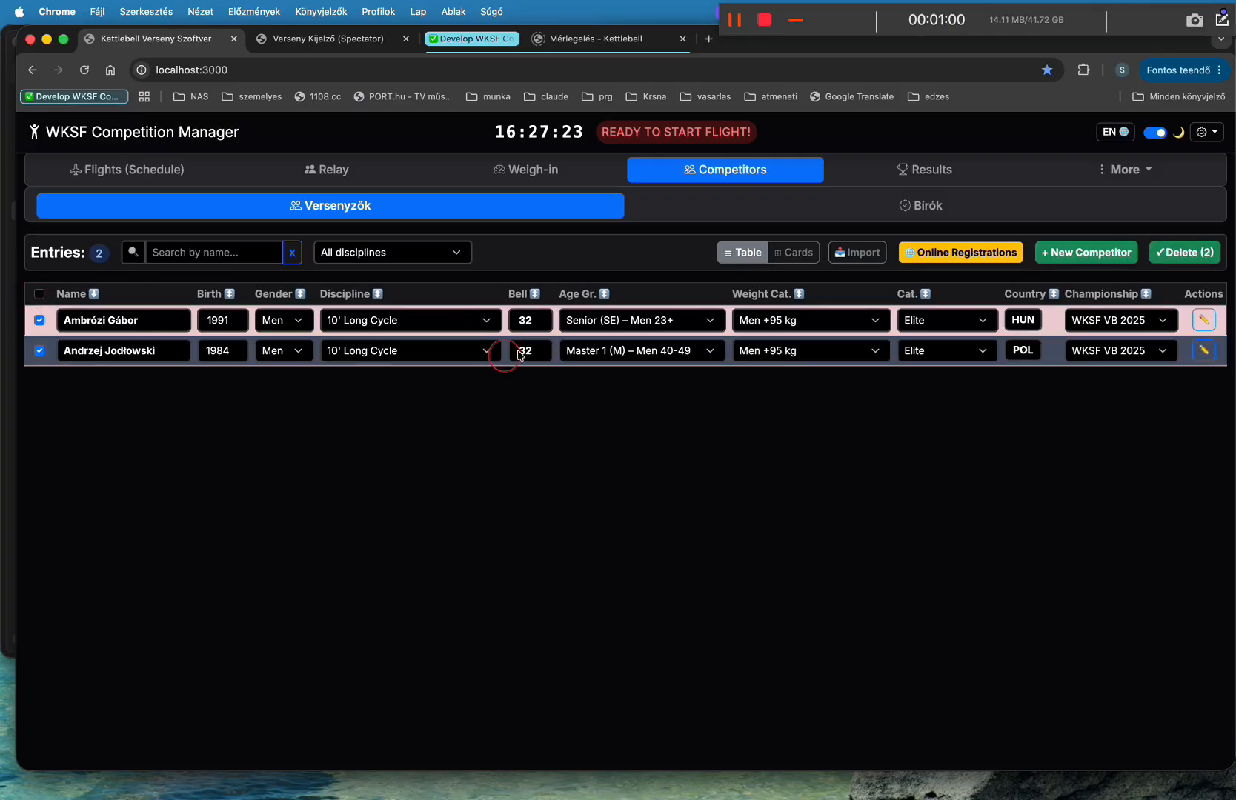
left_click(1184, 252)
left_click(689, 488)
Import the competitors from the CSV file WC2025_Nevezesek_filled3ok.csv in the wksf folder.
left_click(872, 253)
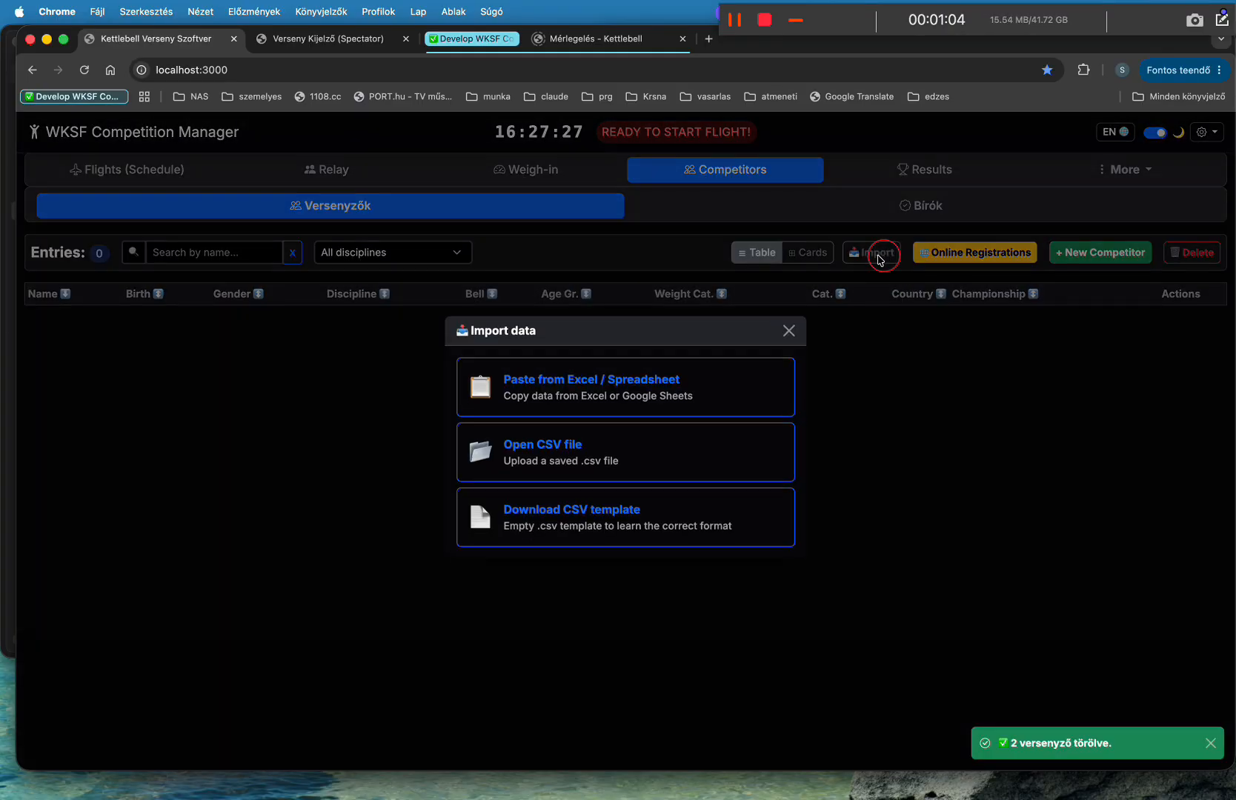
left_click(644, 437)
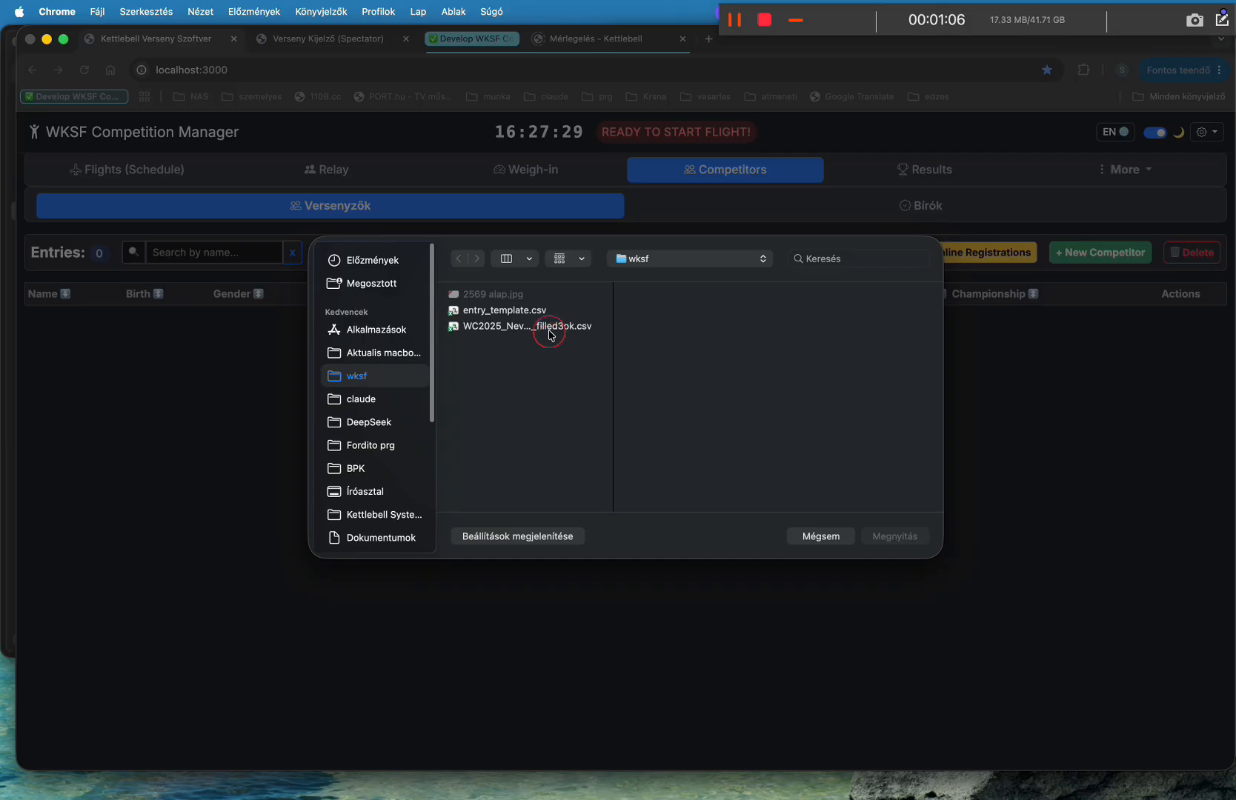
left_click(548, 326)
left_click(879, 535)
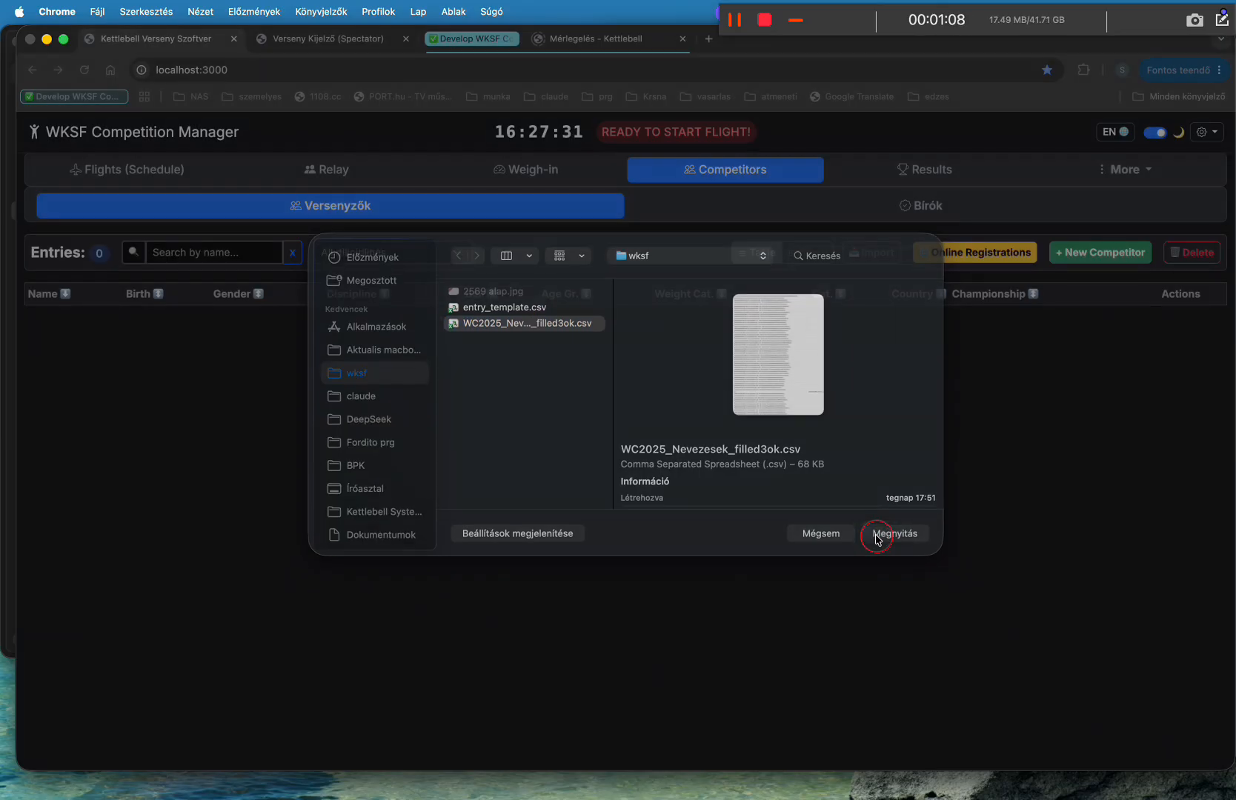
left_click(901, 716)
left_click(882, 723)
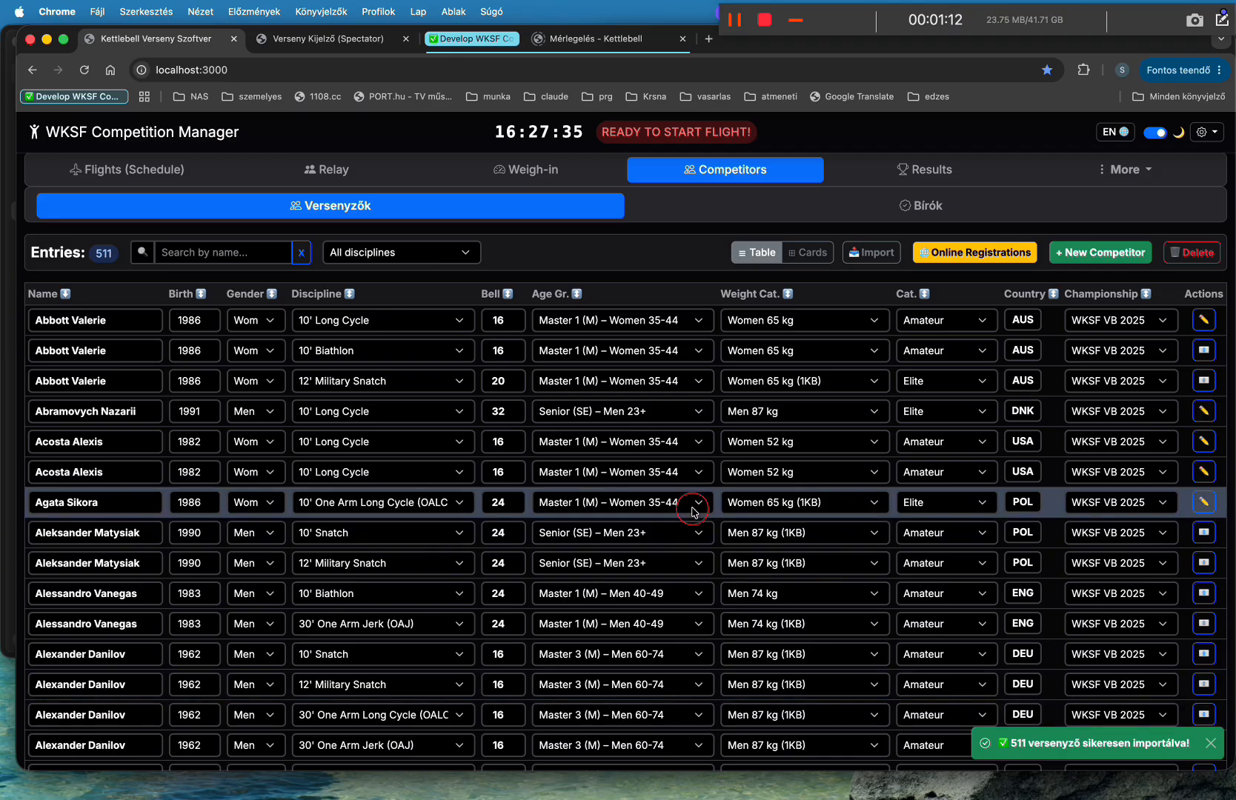
Review the judge database, filtering it by national judges and by international judges.
left_click(818, 207)
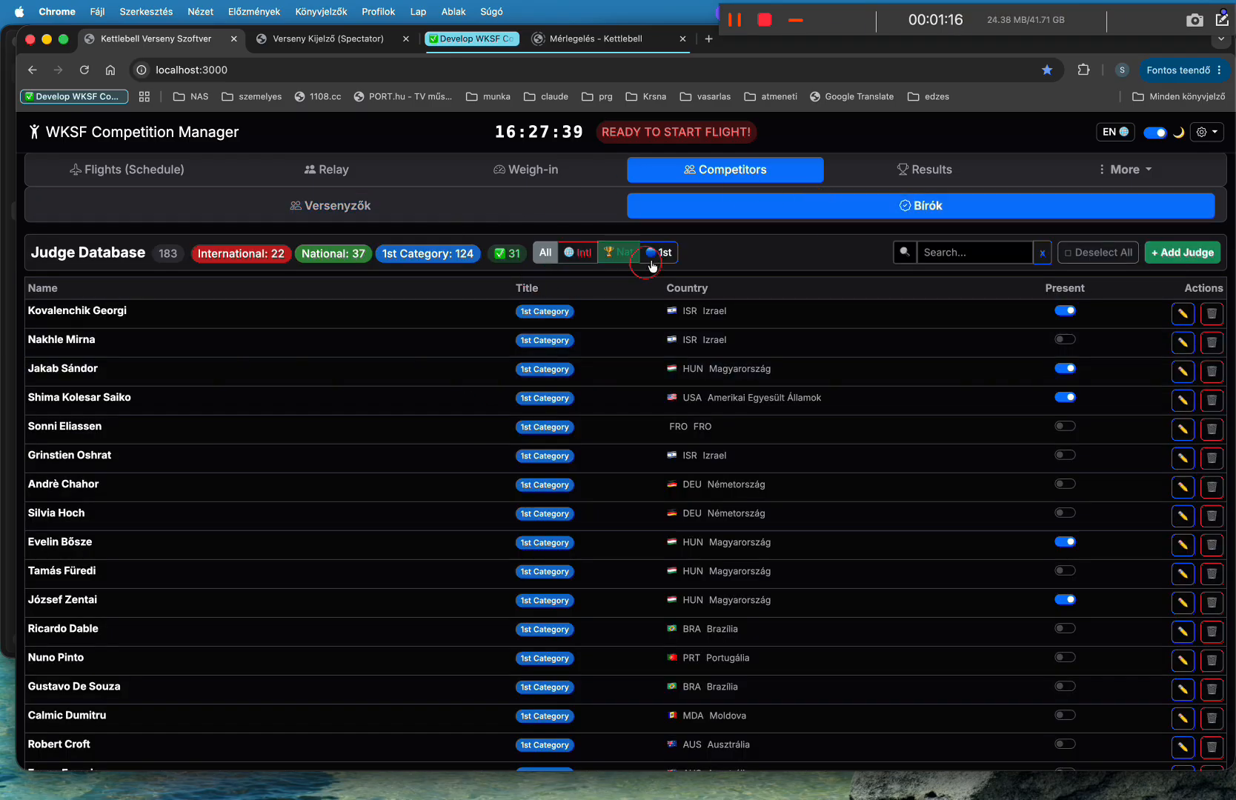
left_click(629, 254)
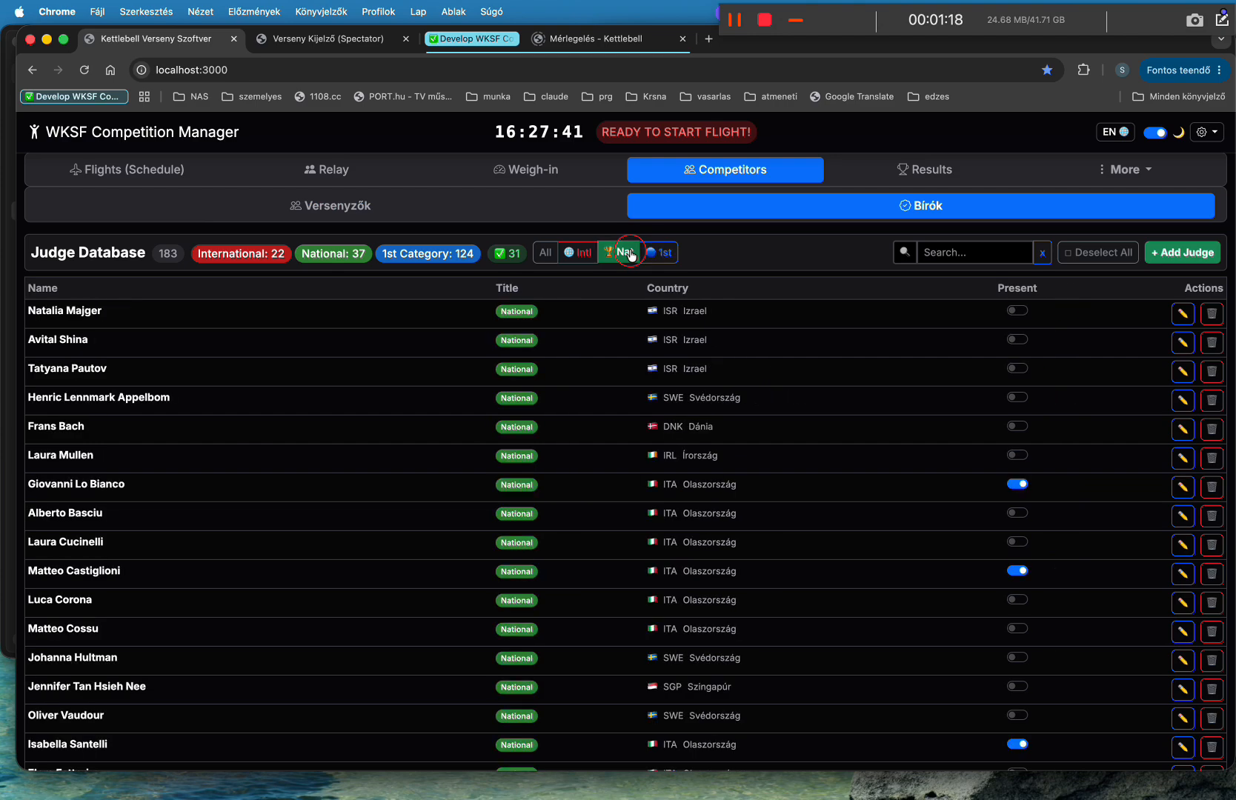
left_click(581, 253)
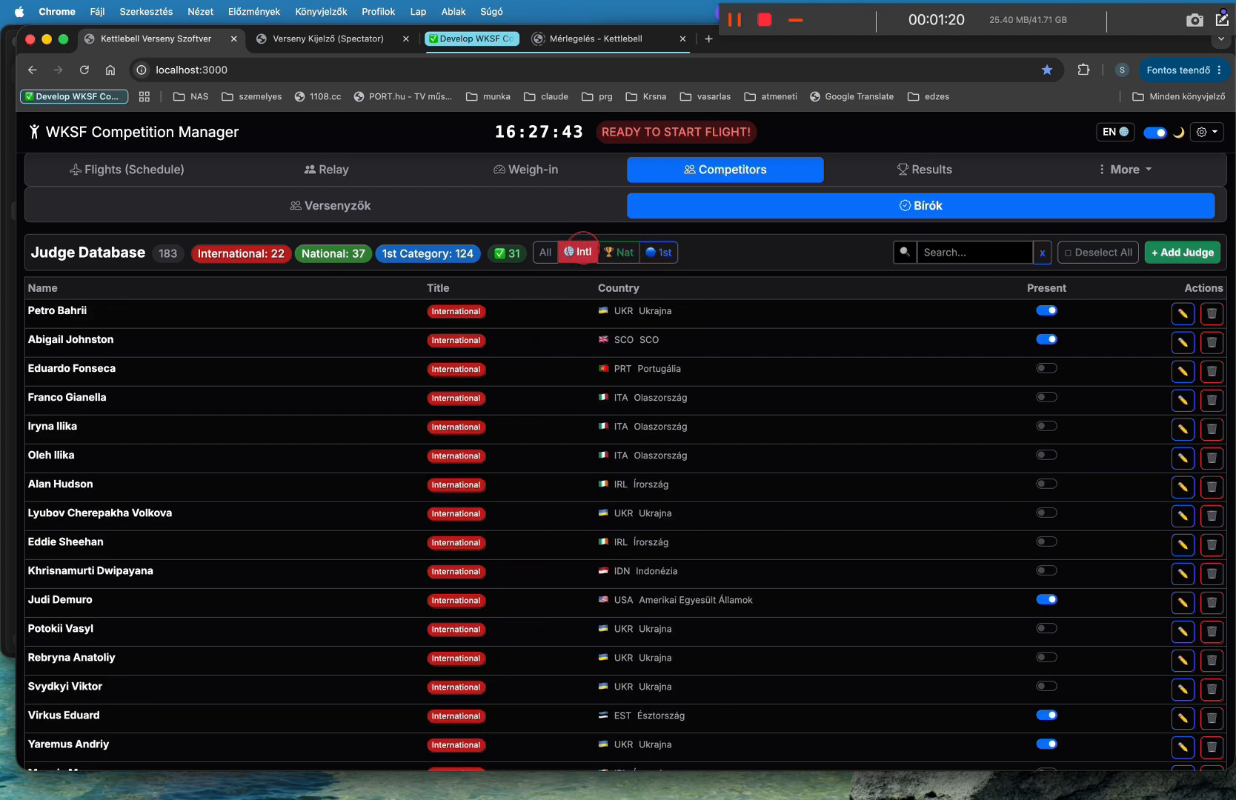
scroll(317, 523, "down", 5)
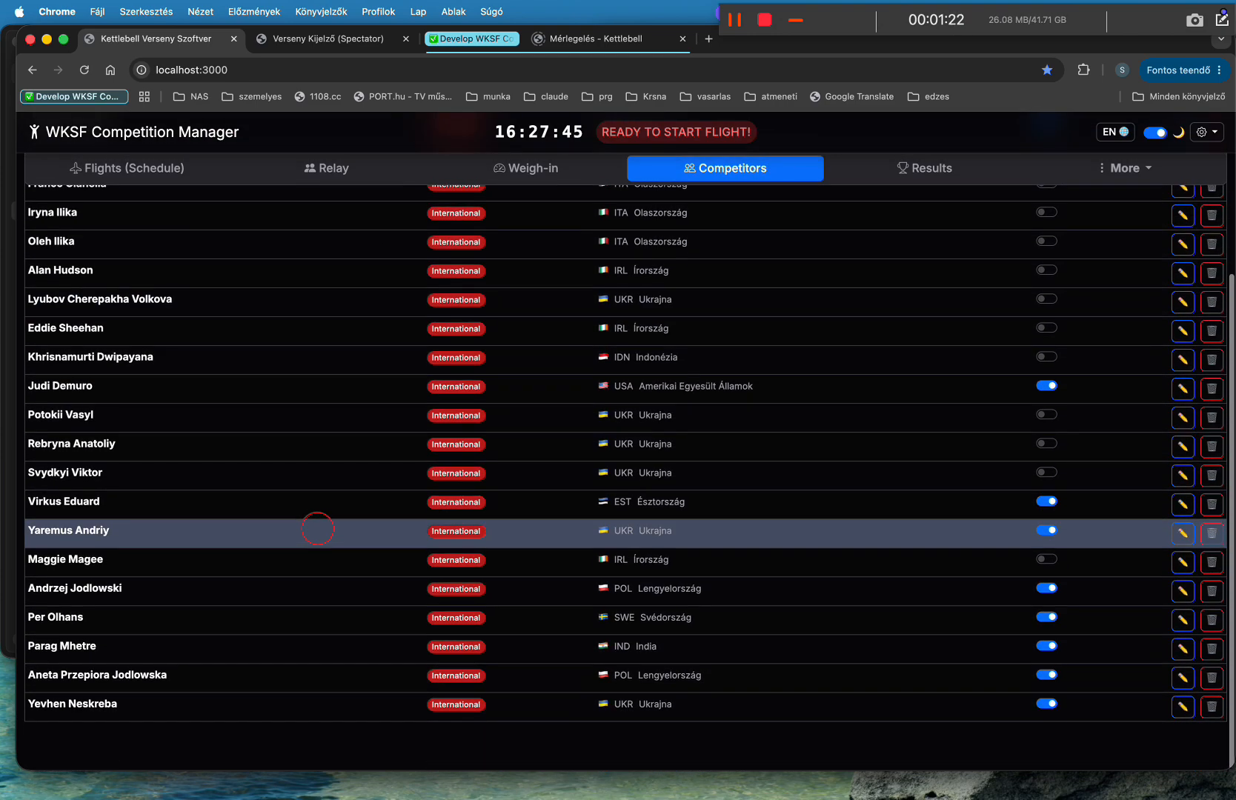
scroll(317, 529, "up", 4)
scroll(317, 524, "down", 3)
scroll(351, 508, "up", 3)
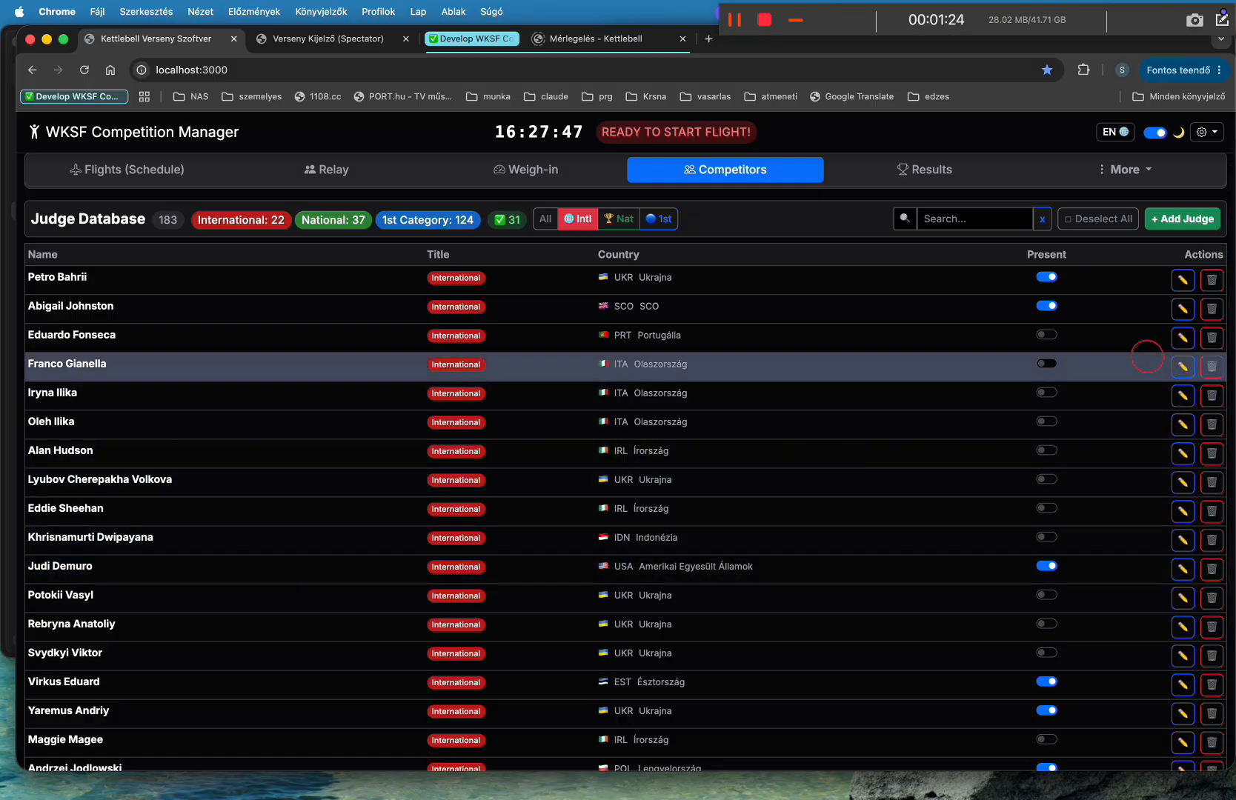
In the international judges list, mark the second judge as absent and the third and fifth judges as present.
left_click(1045, 306)
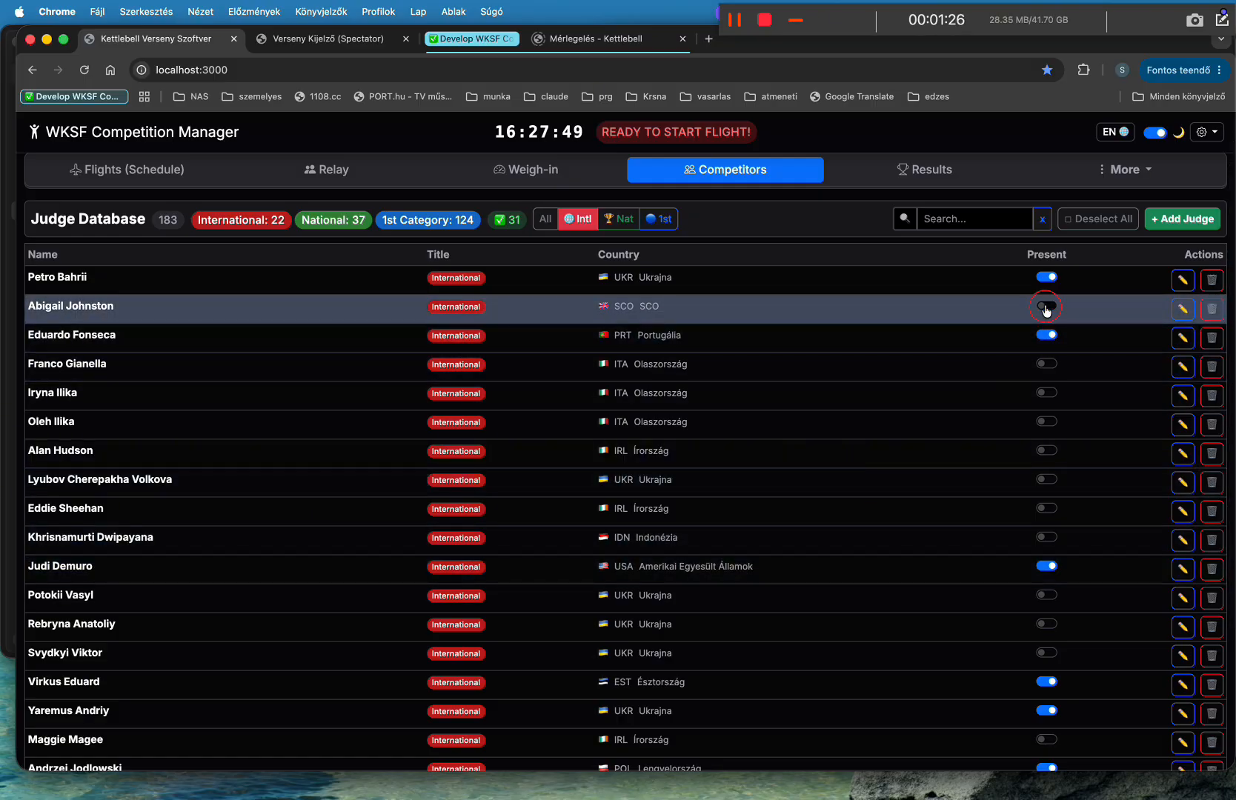
left_click(1048, 408)
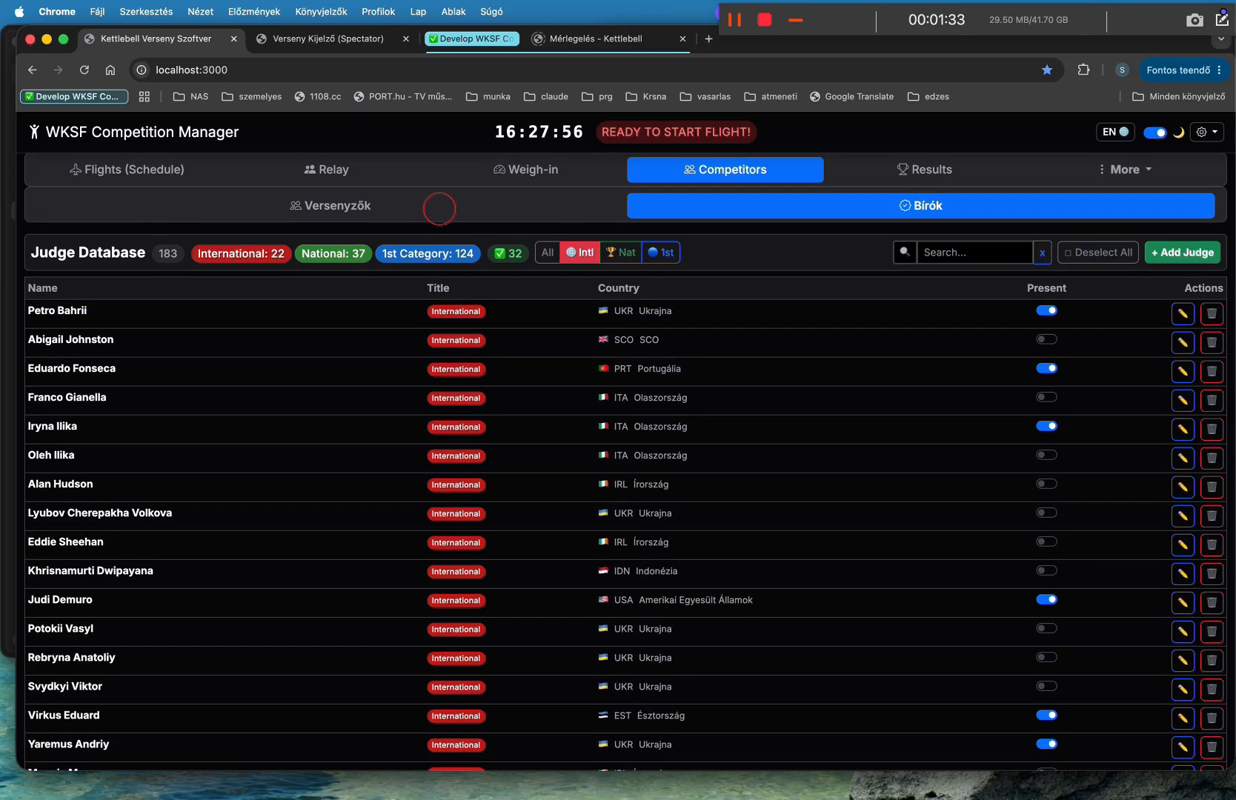
Look over the competitor entries and the results page, ending back on the competitors page.
left_click(438, 207)
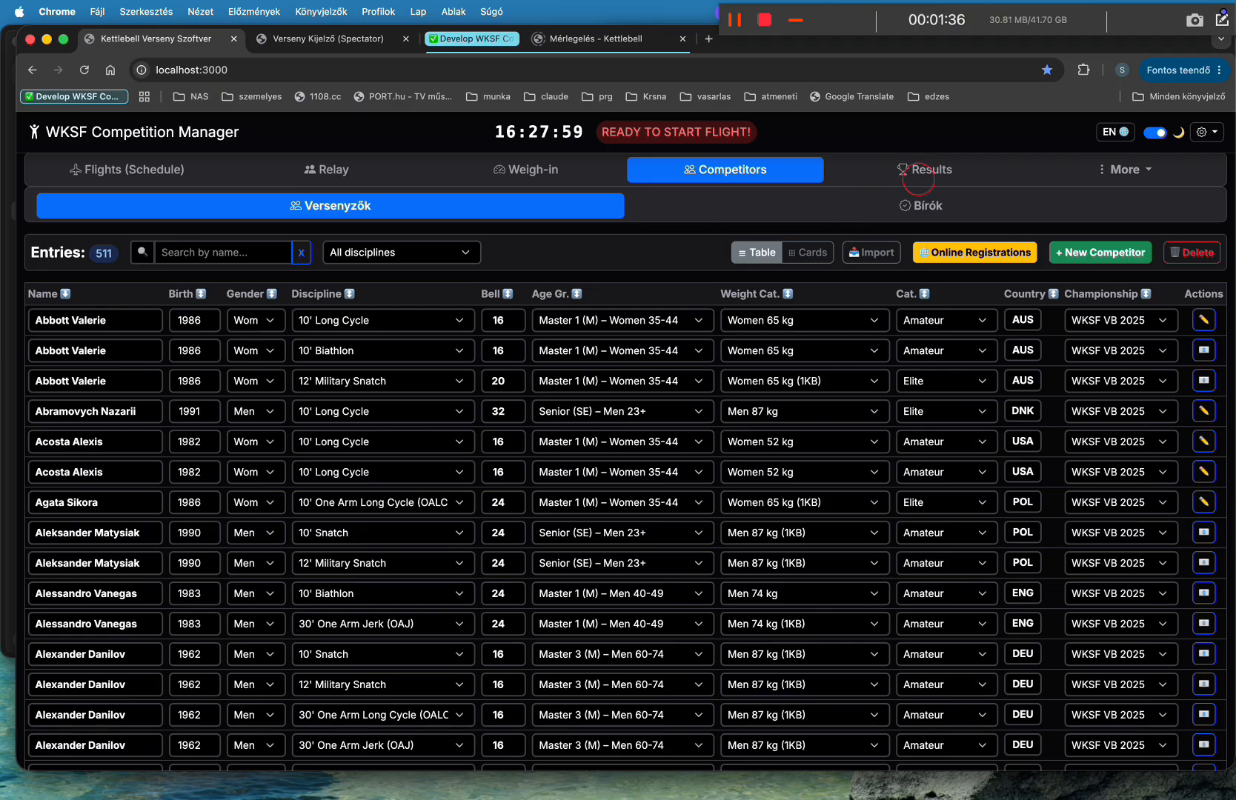
left_click(927, 174)
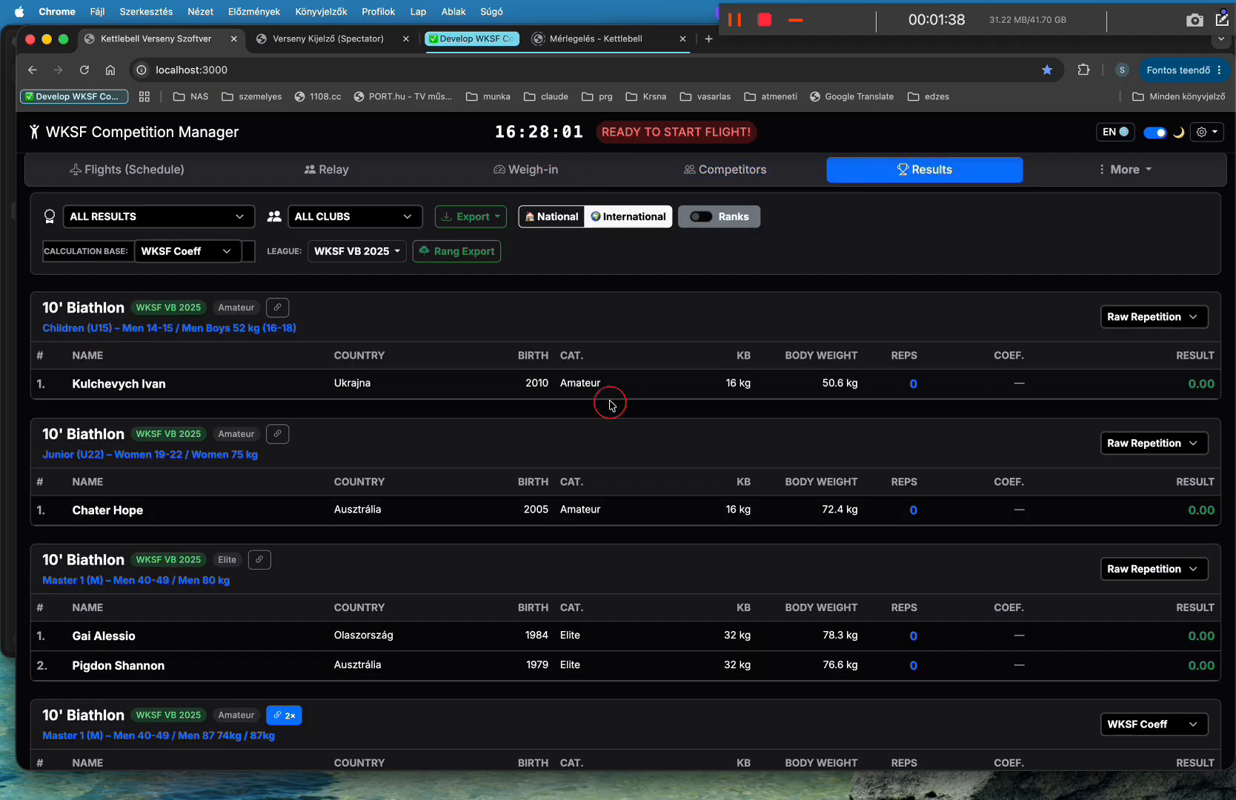
left_click(726, 178)
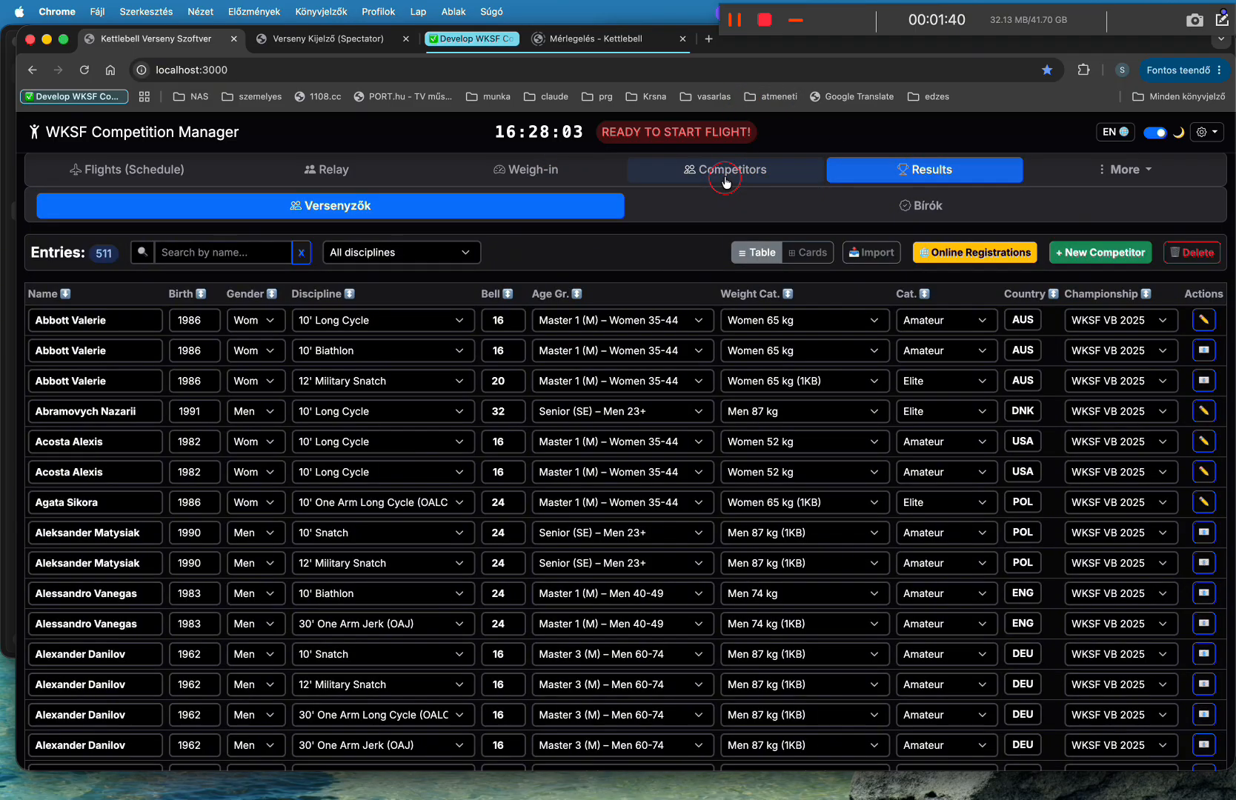
Show the entries as cards and inspect the first competitor's details in the Men 74 kg / Men 87 kg biathlon group without saving.
left_click(815, 253)
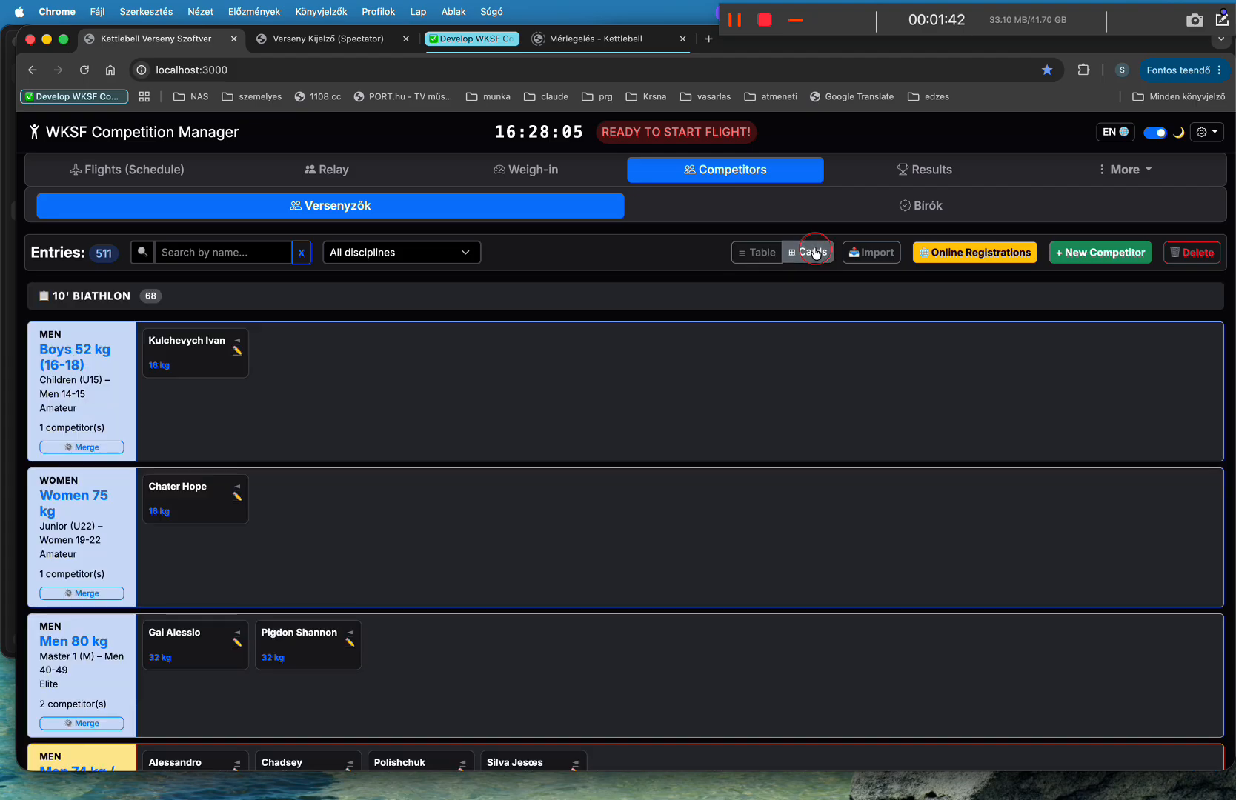
scroll(356, 465, "down", 5)
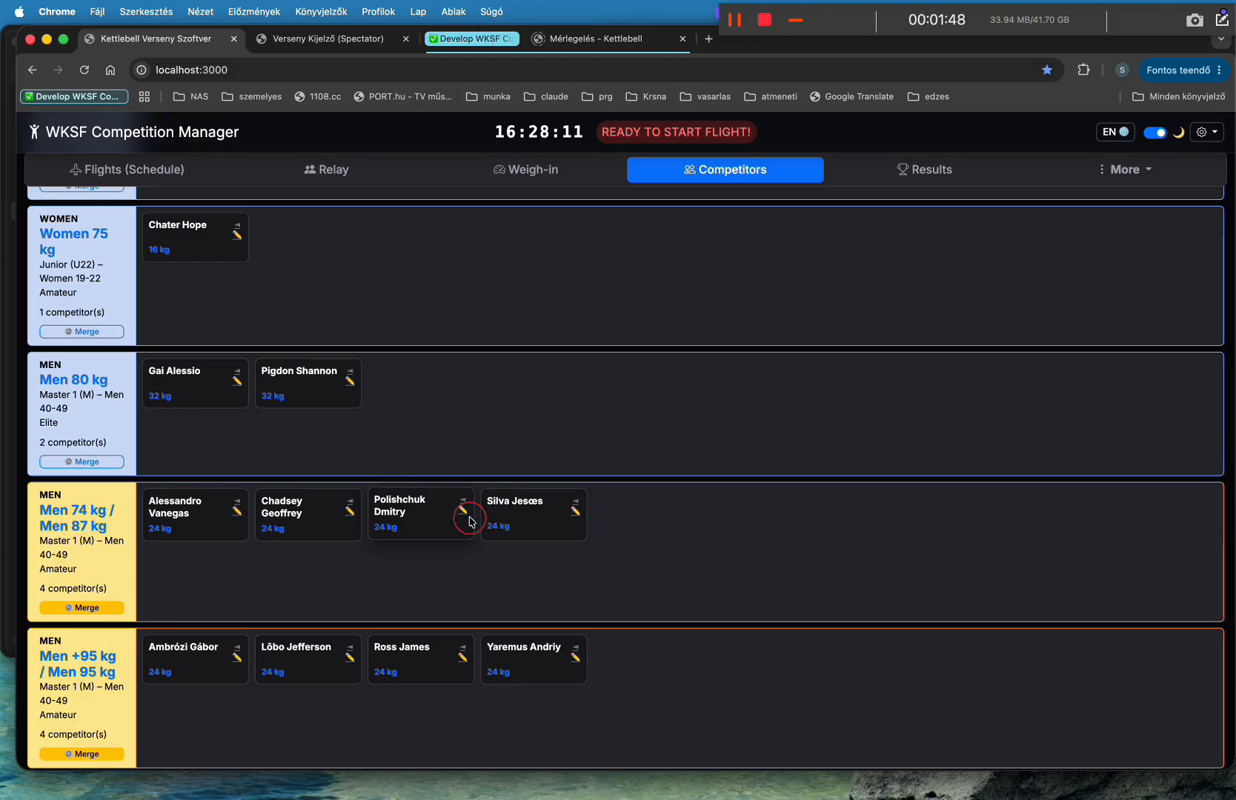
left_click(237, 509)
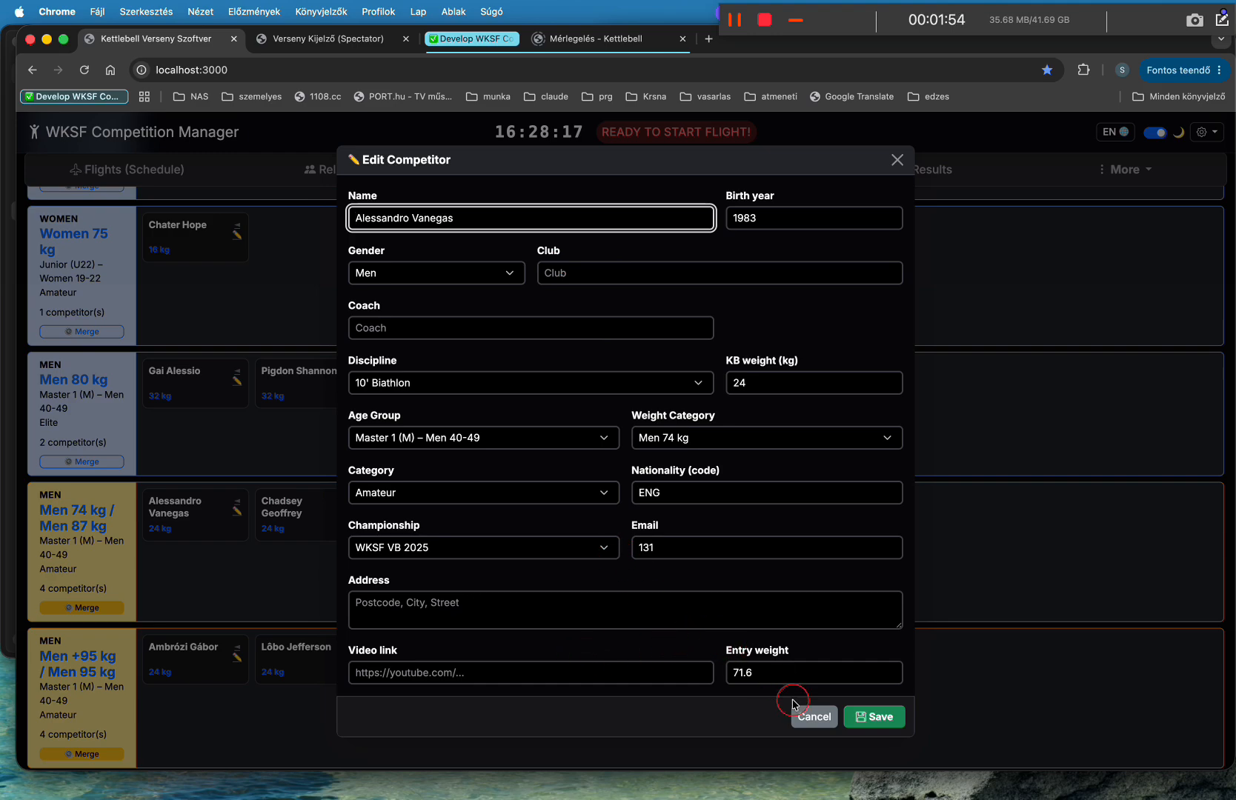
left_click(809, 717)
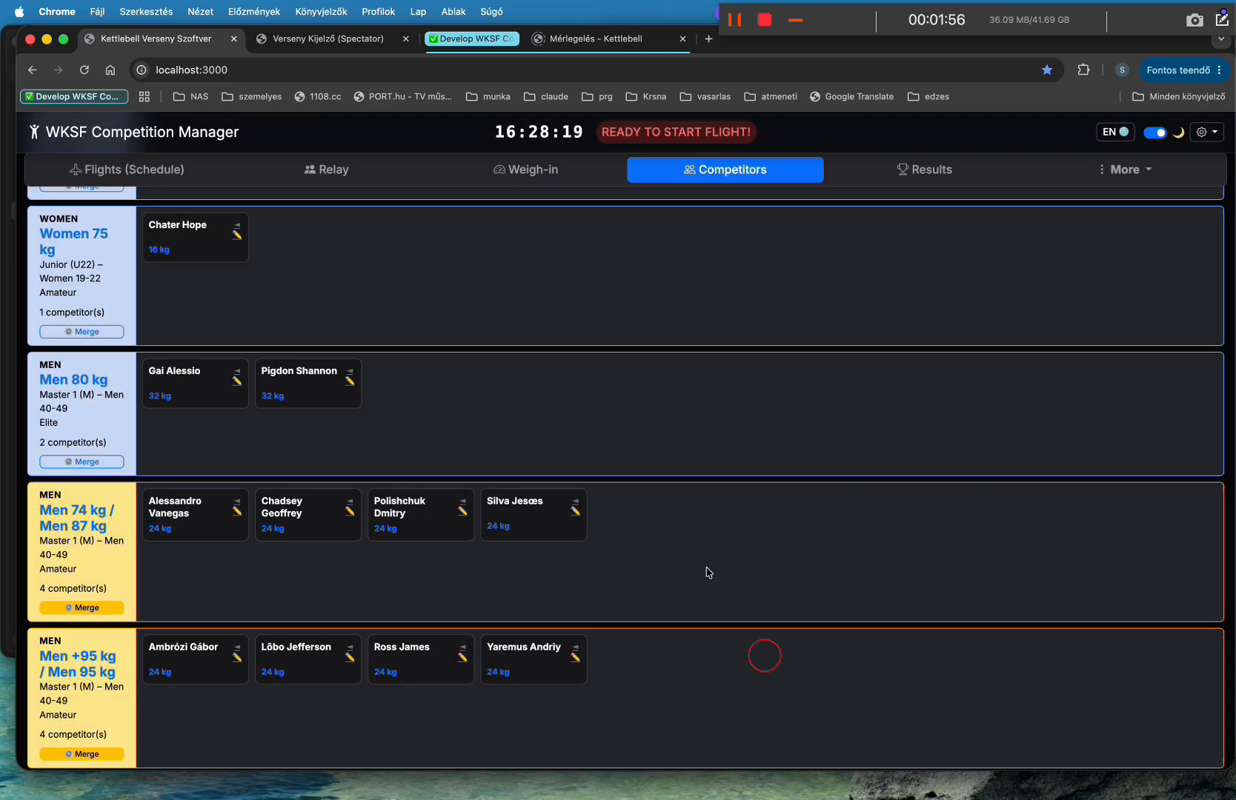
Open the flight schedule for the first day and expand the Flight Center settings.
scroll(557, 256, "up", 5)
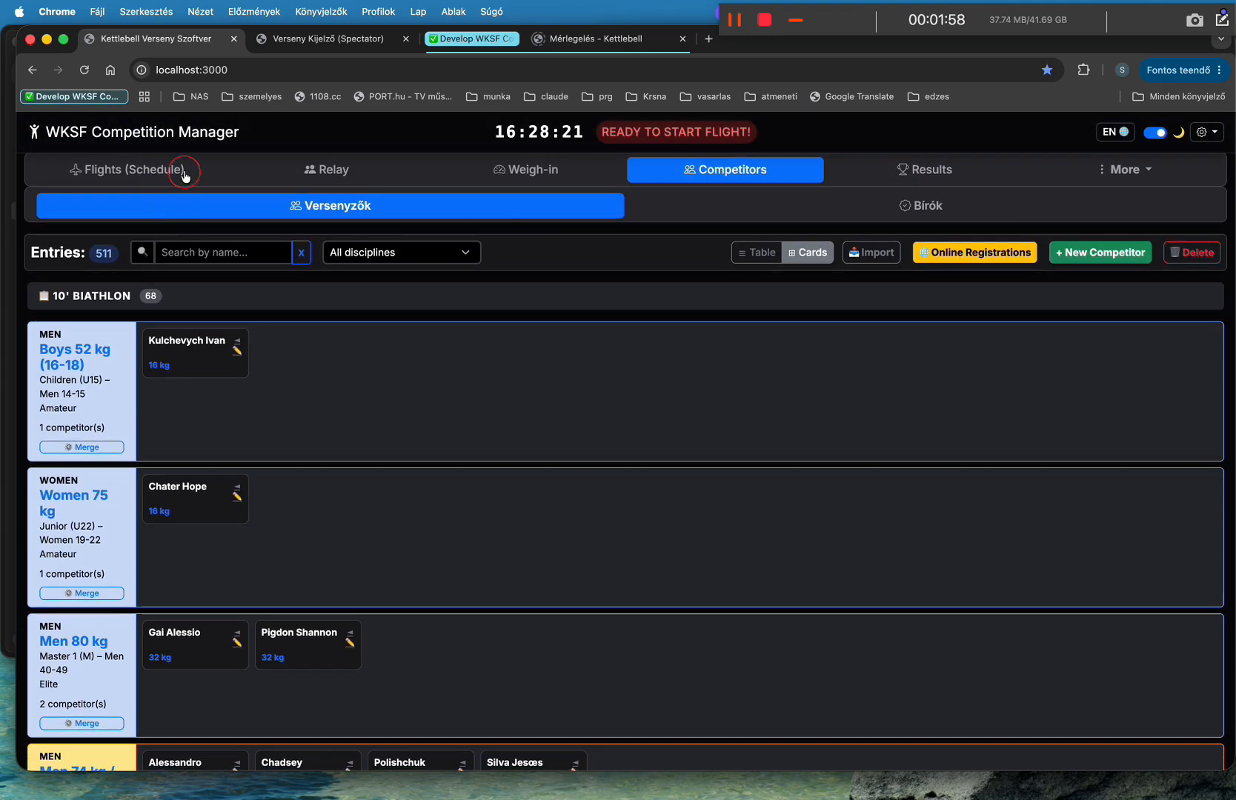
left_click(184, 171)
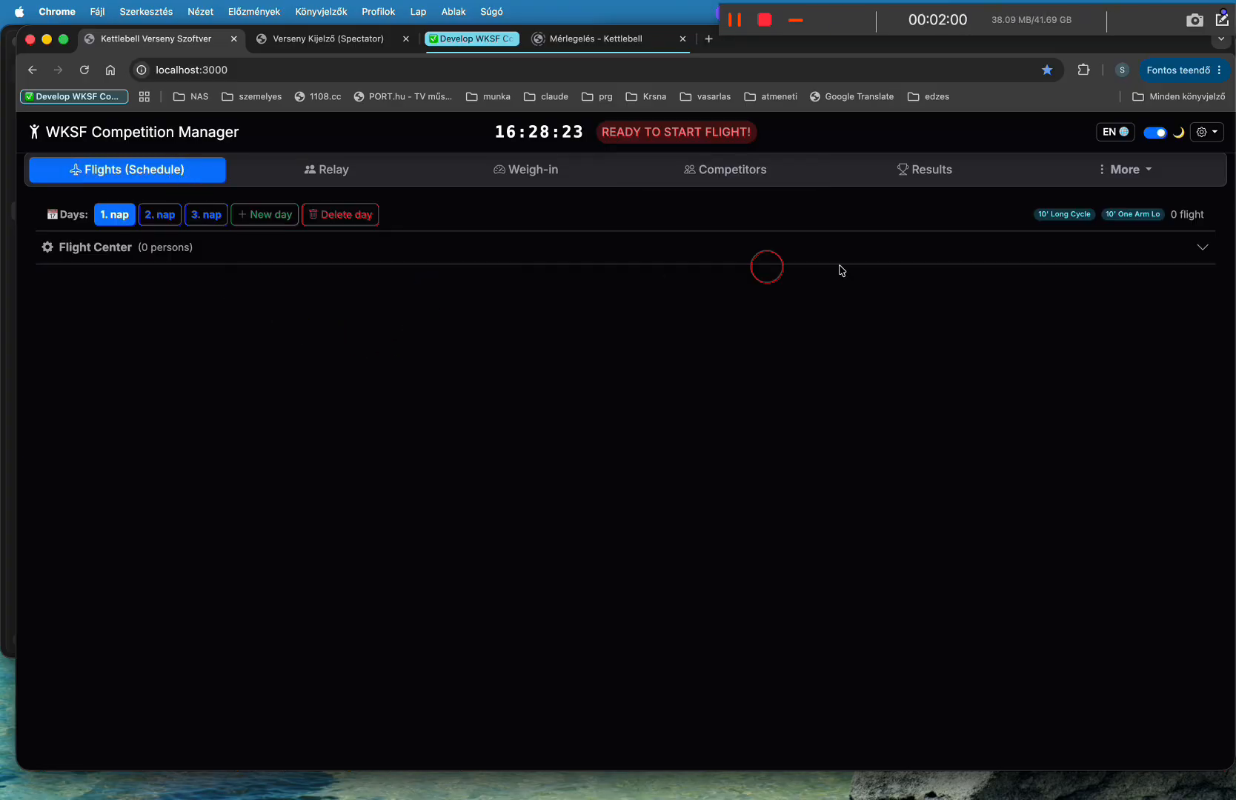
left_click(879, 249)
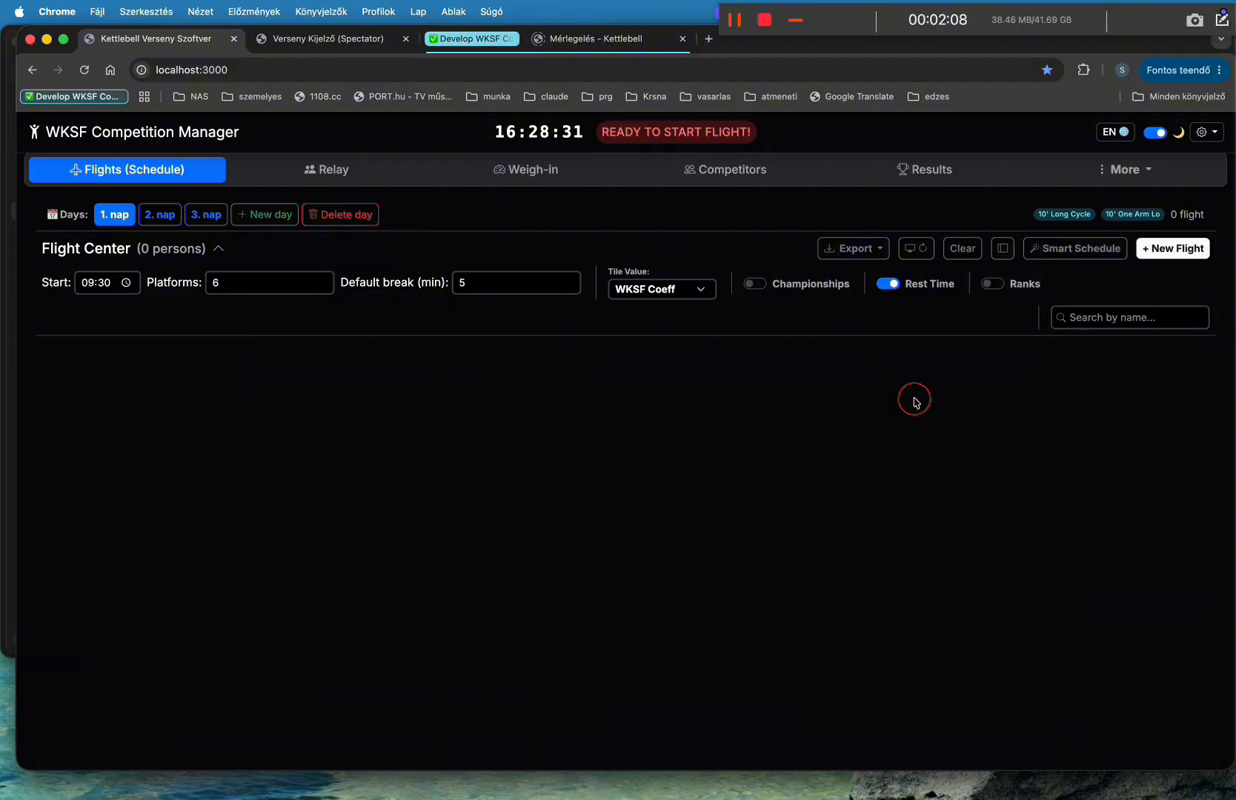
Generate the smart schedule from the WKSF VB Standard preset with the Jerk, Snatch and Long Cycle relays removed from the second day.
left_click(1086, 252)
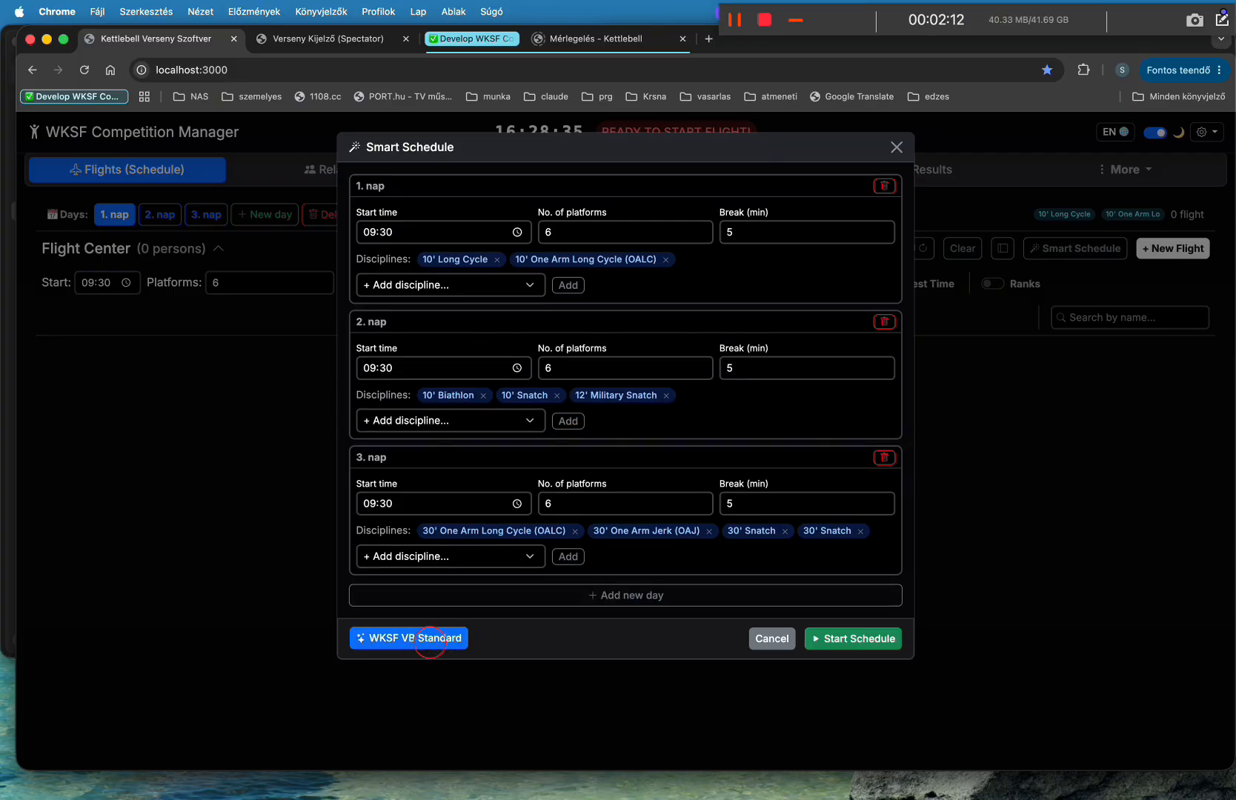
left_click(429, 639)
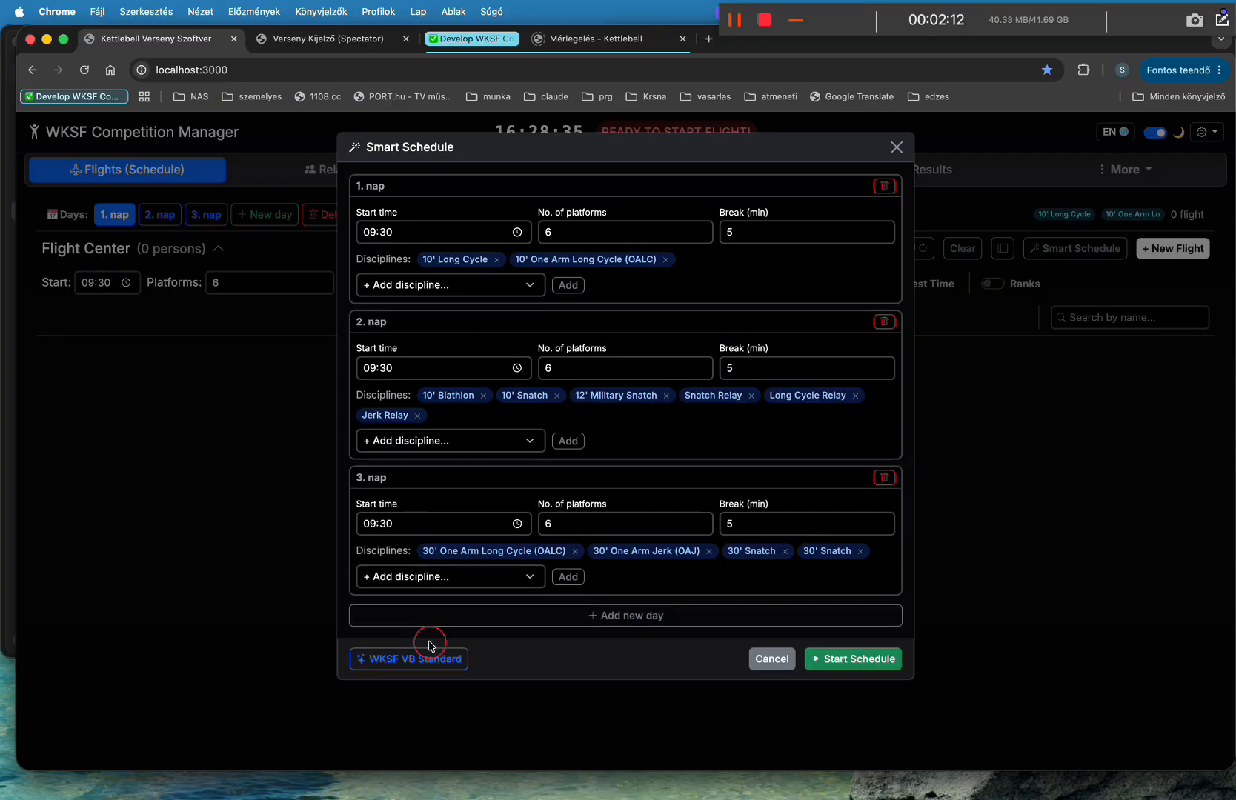
left_click(417, 415)
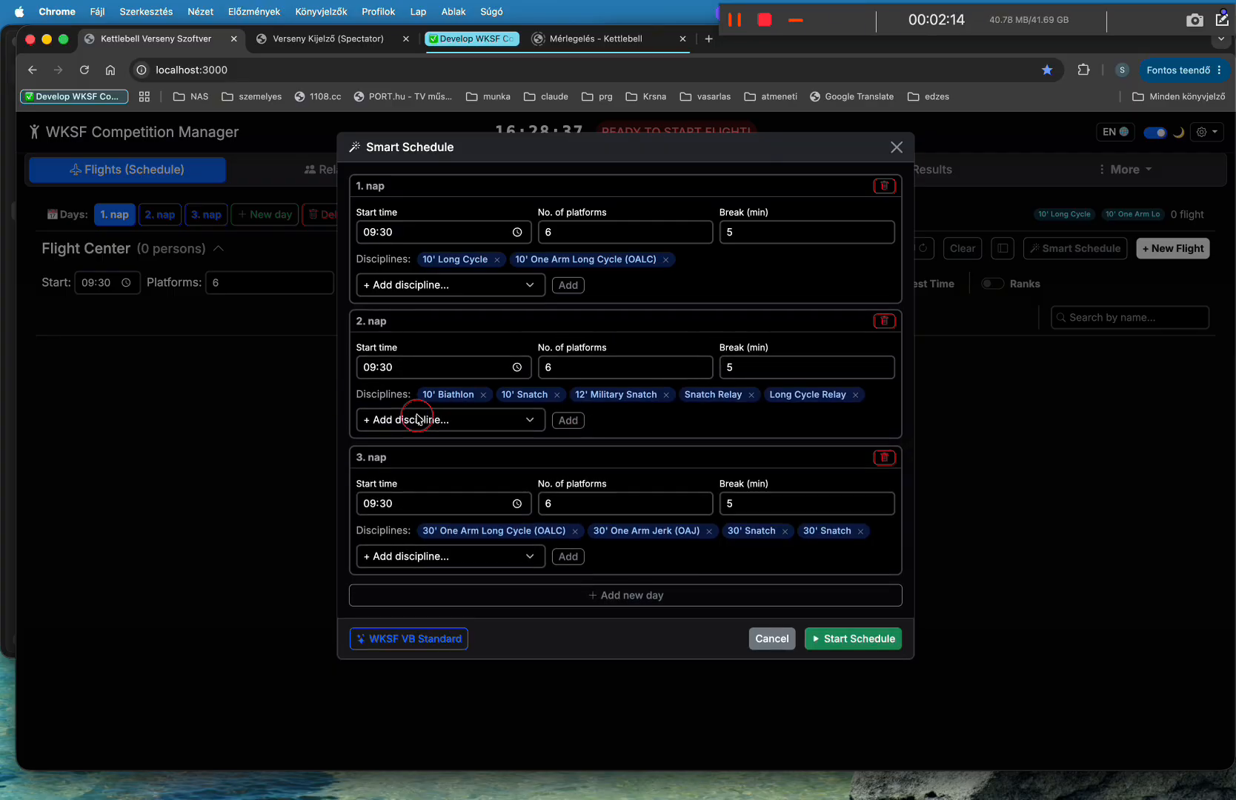
left_click(752, 394)
left_click(771, 395)
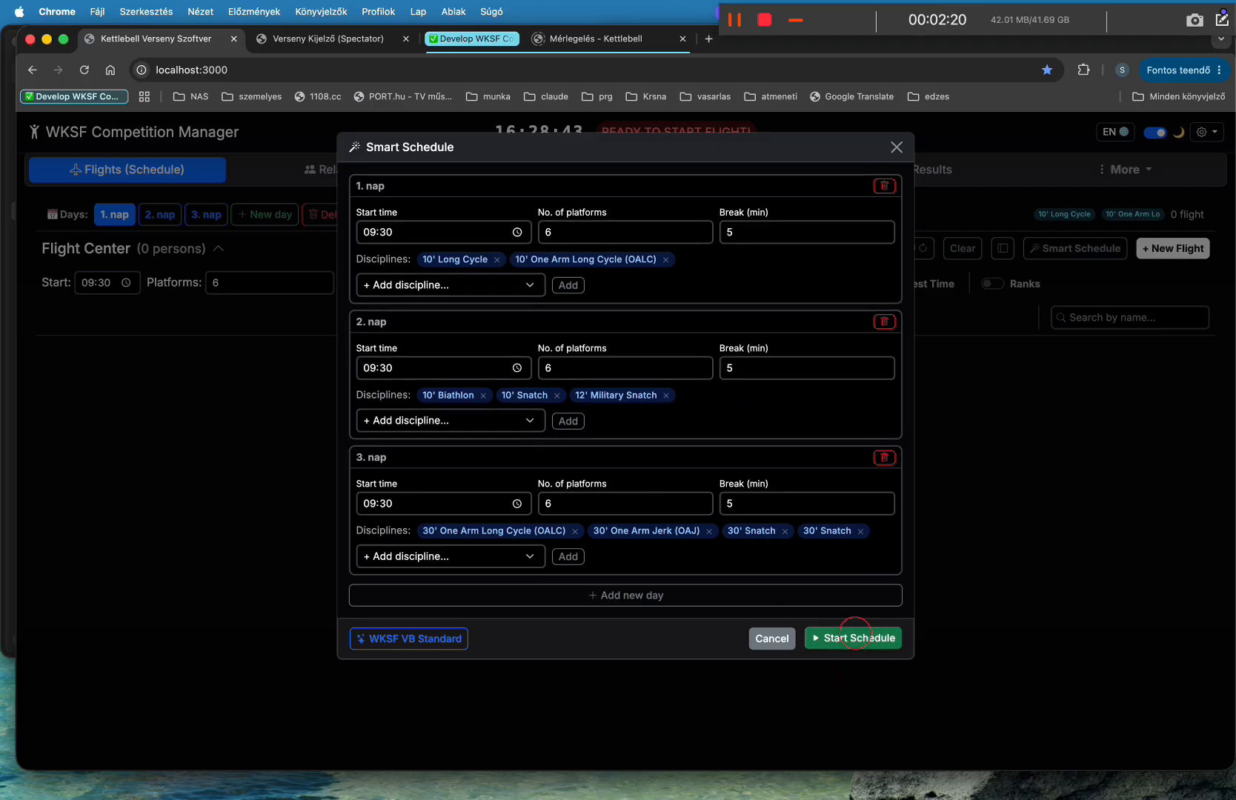
left_click(856, 637)
left_click(840, 487)
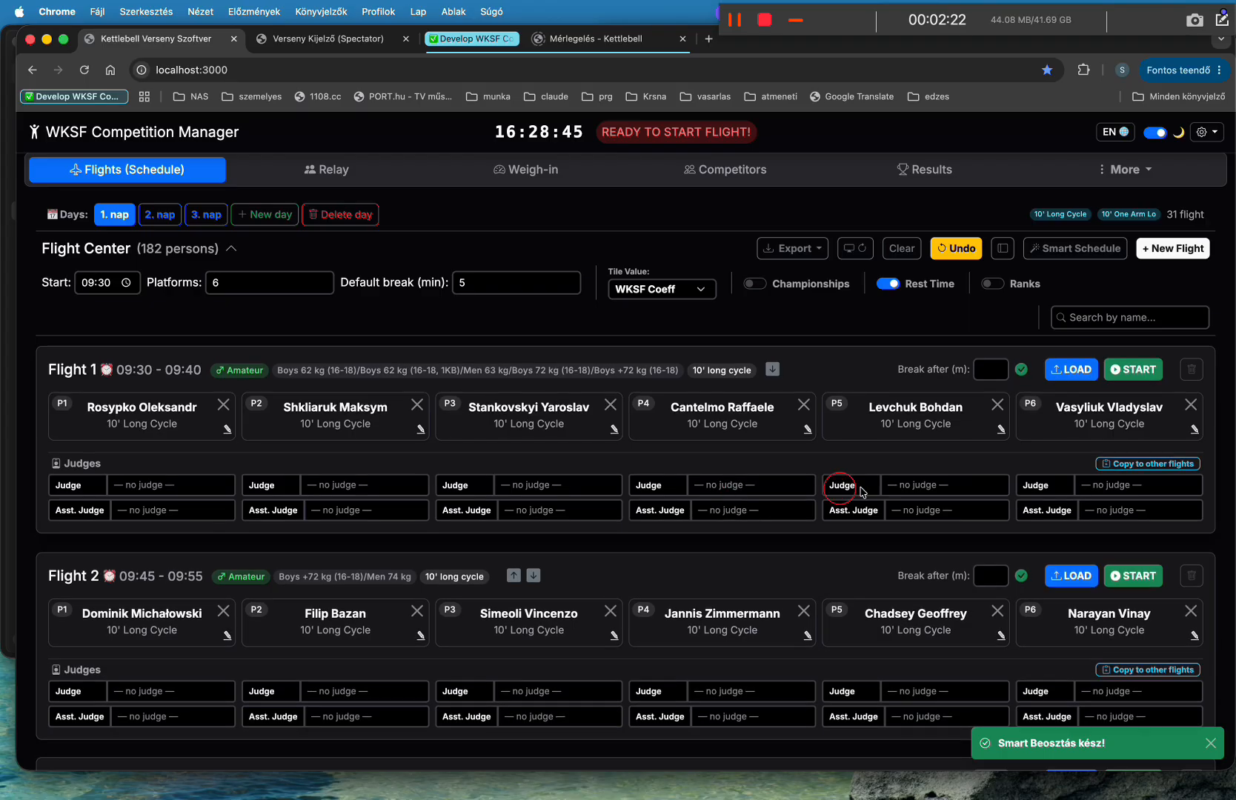
In Flight 1, assign the IND judge and the ISR assistant judge to platform P1.
left_click(163, 484)
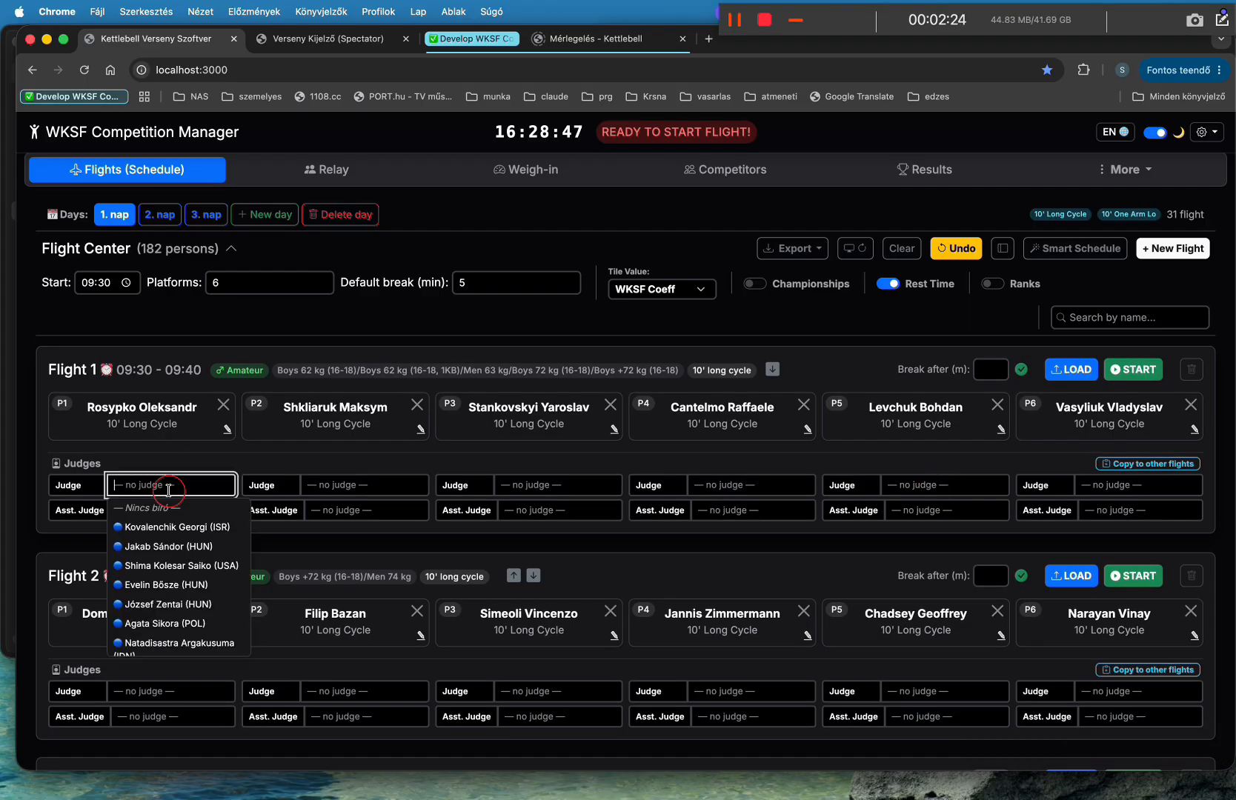
scroll(169, 593, "down", 5)
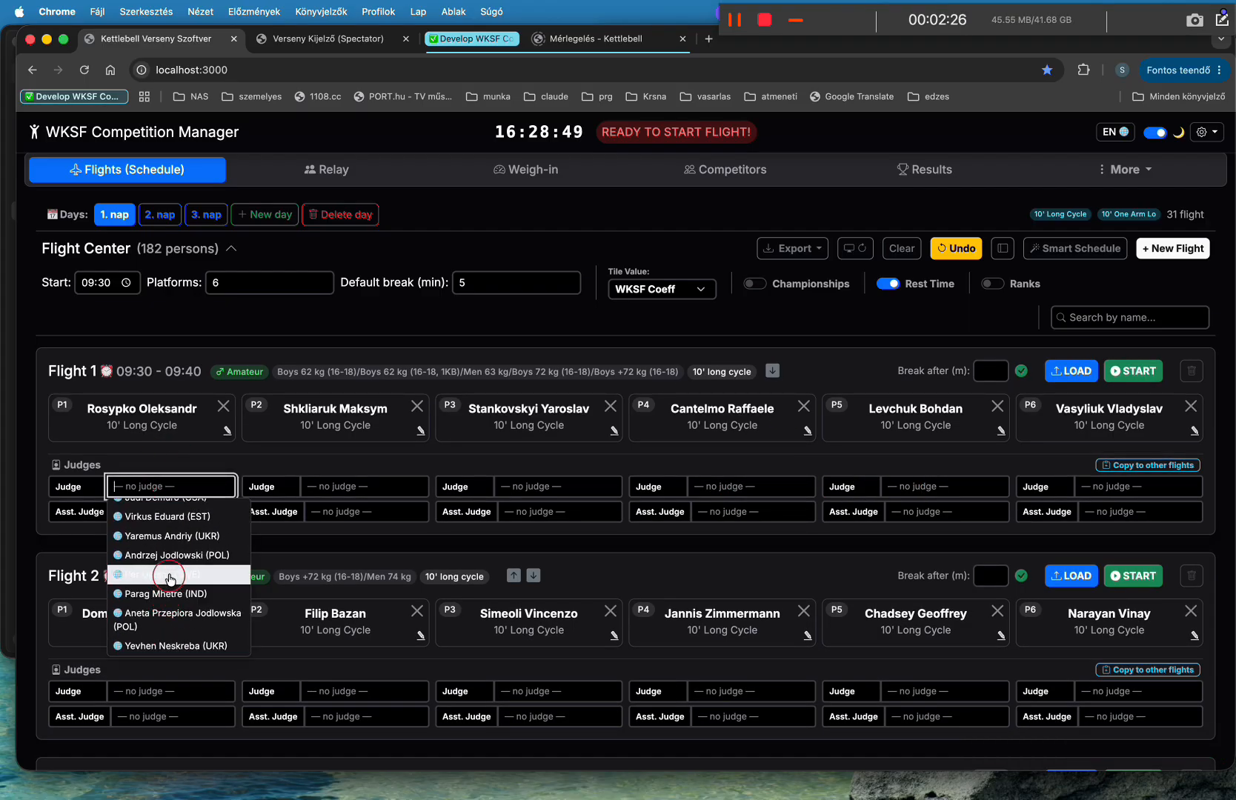
left_click(171, 592)
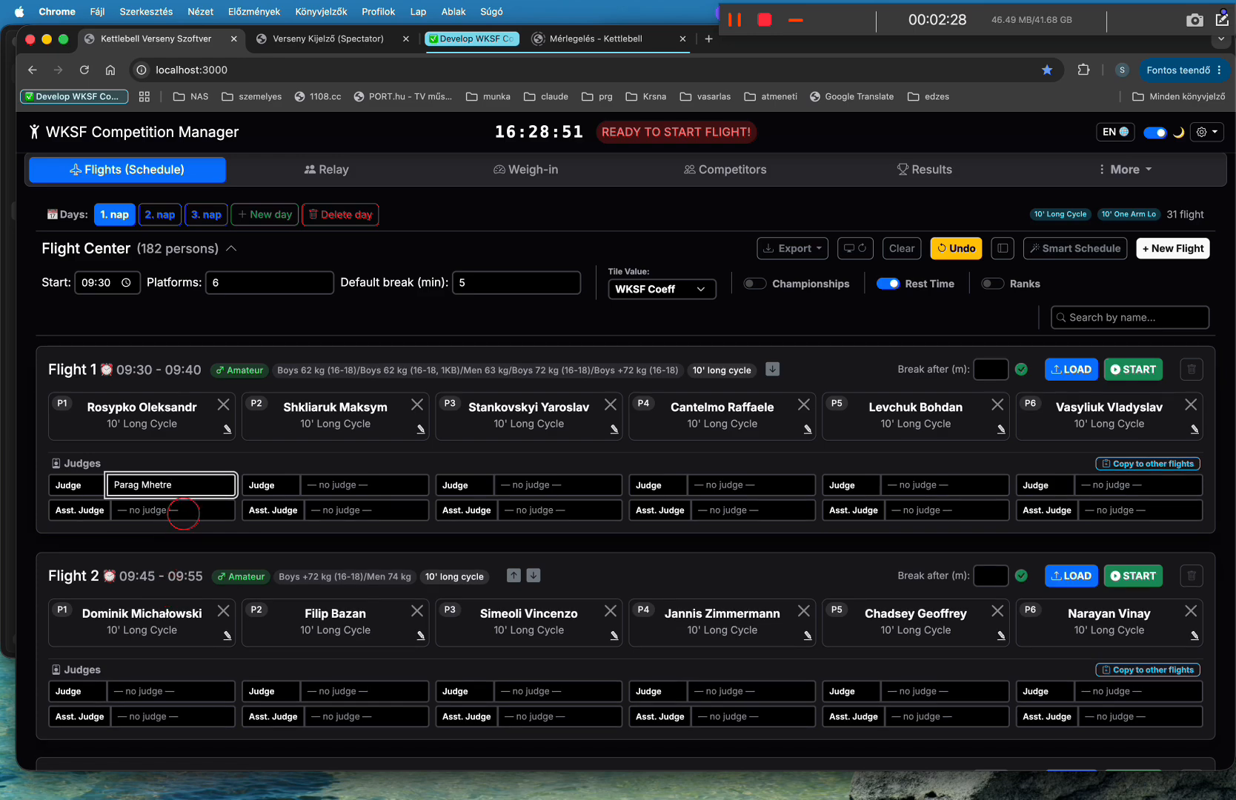
left_click(183, 510)
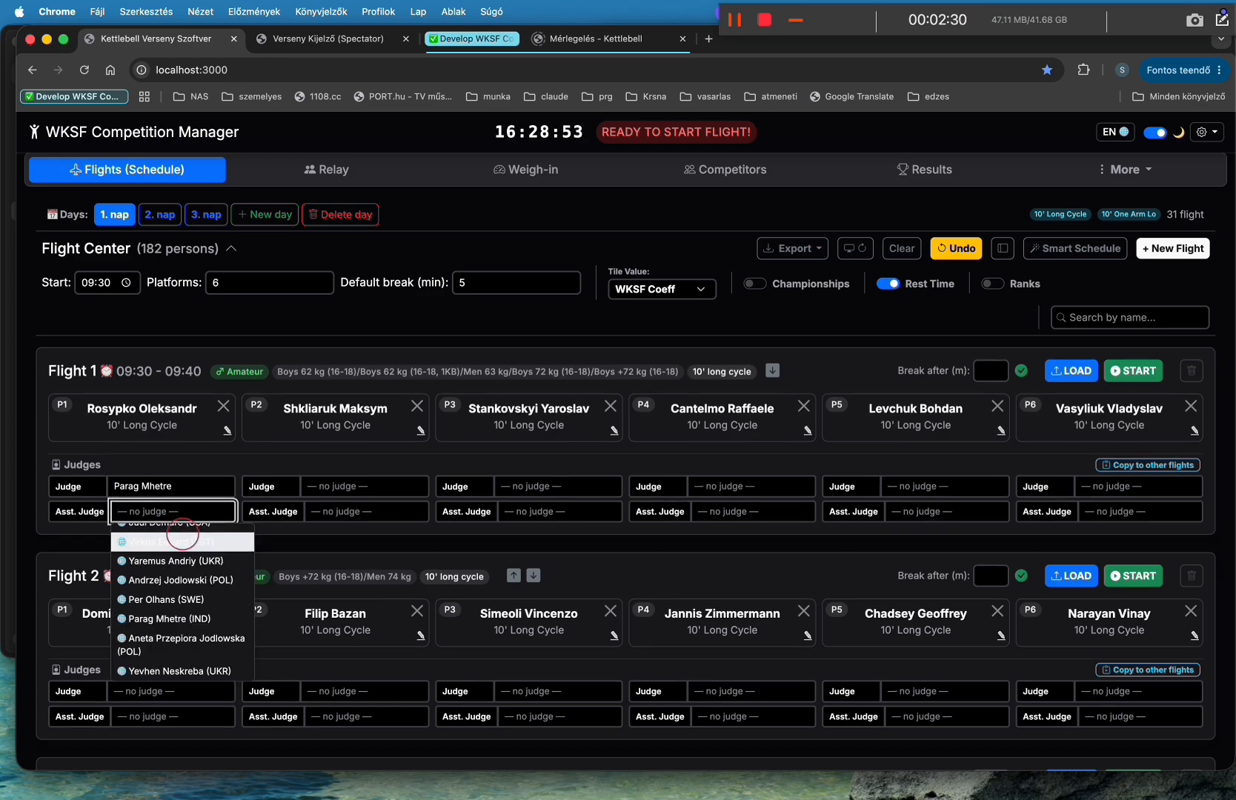
scroll(180, 538, "up", 5)
left_click(172, 553)
In Flight 1, assign a POL judge and a HUN assistant judge to platform P2.
left_click(341, 484)
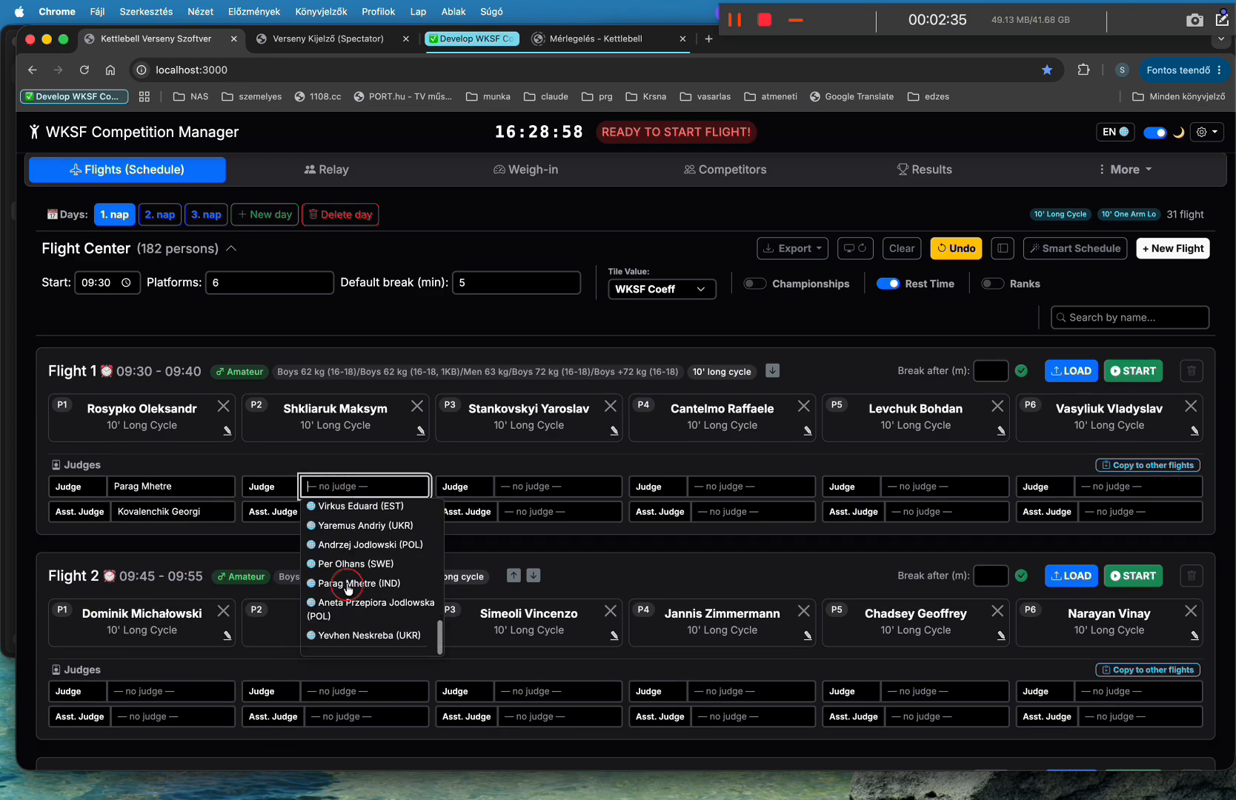
left_click(348, 586)
left_click(389, 511)
left_click(382, 574)
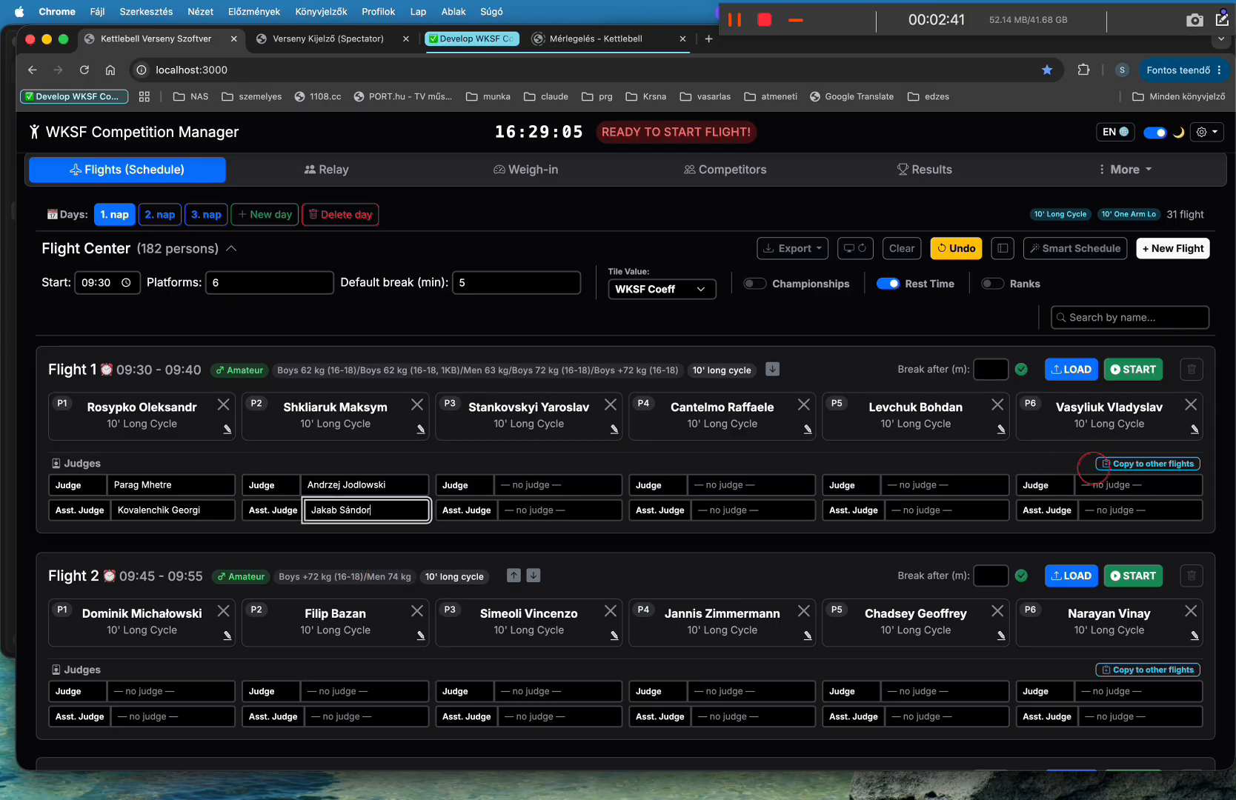
Copy Flight 1's judges to only the four following flights, 09:45 through 10:40, and check the copied assignments.
left_click(1147, 463)
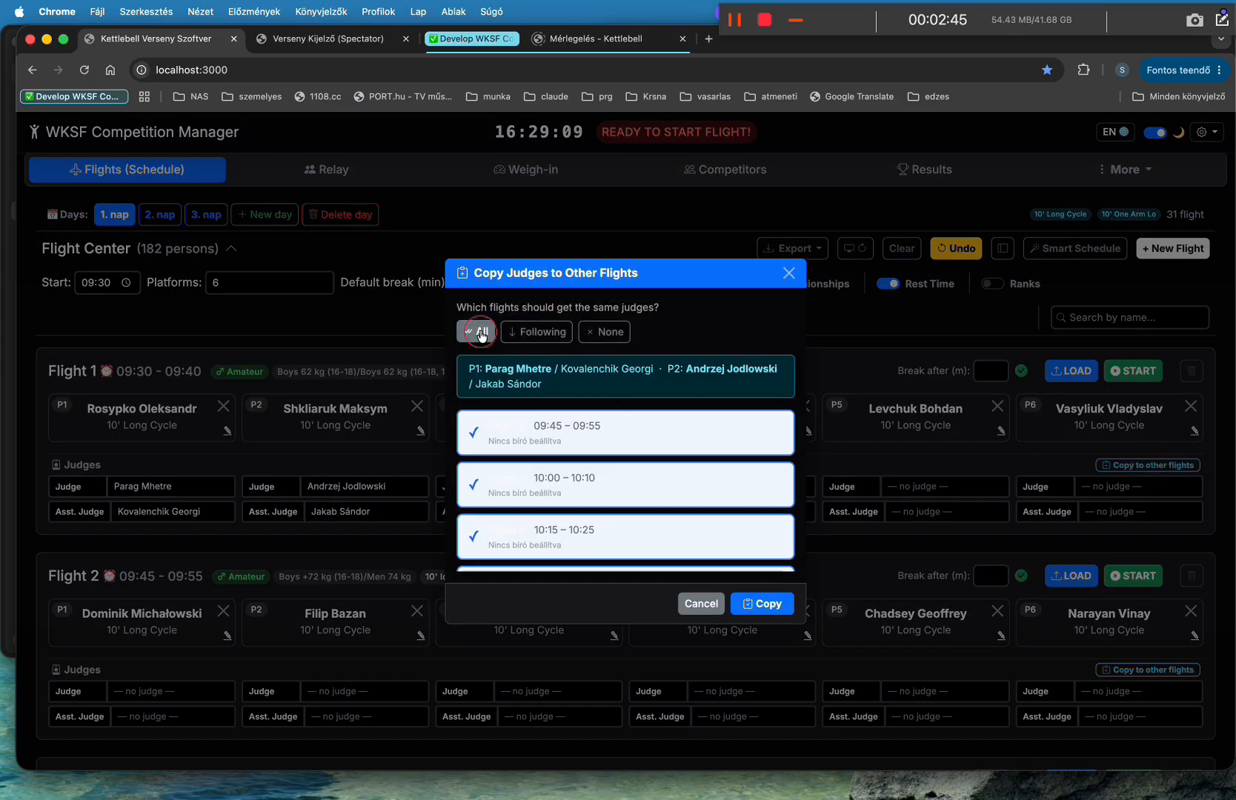
scroll(480, 445, "down", 5)
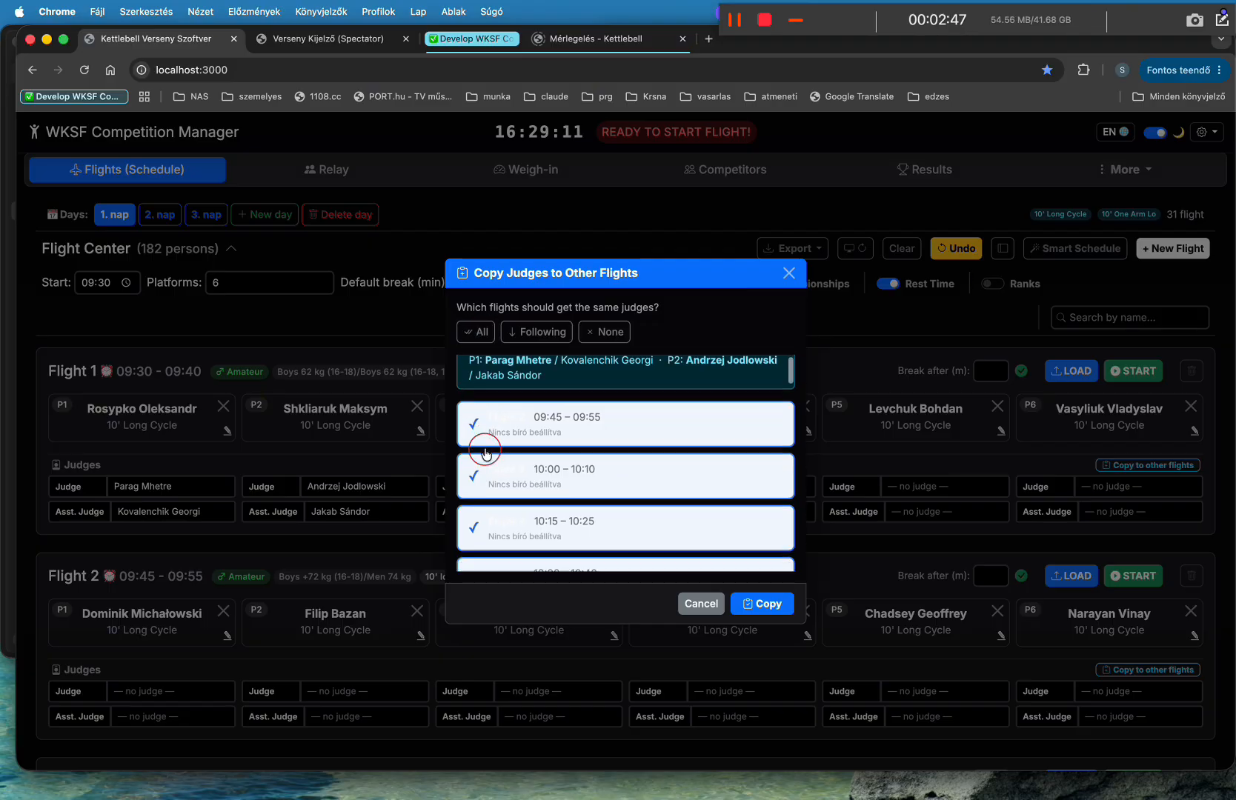
scroll(558, 374, "up", 1)
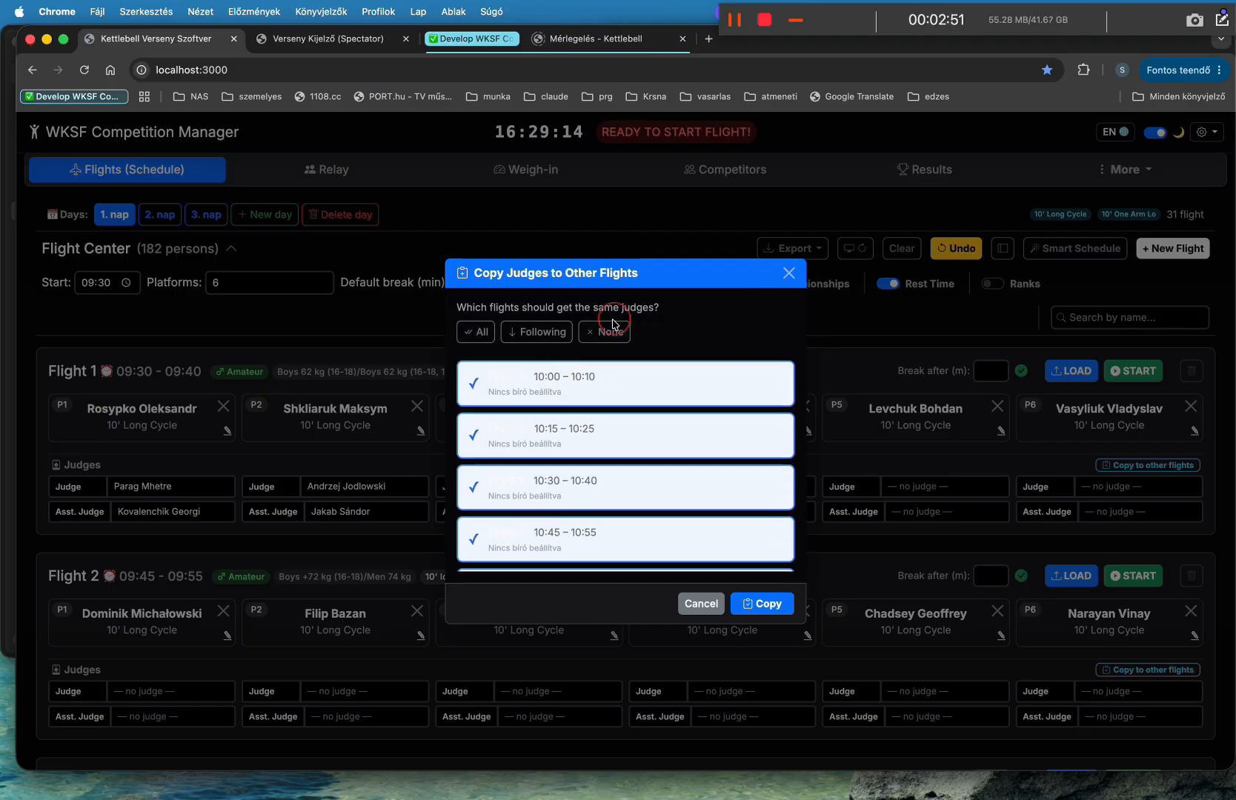
left_click(604, 332)
scroll(545, 389, "up", 3)
left_click(479, 432)
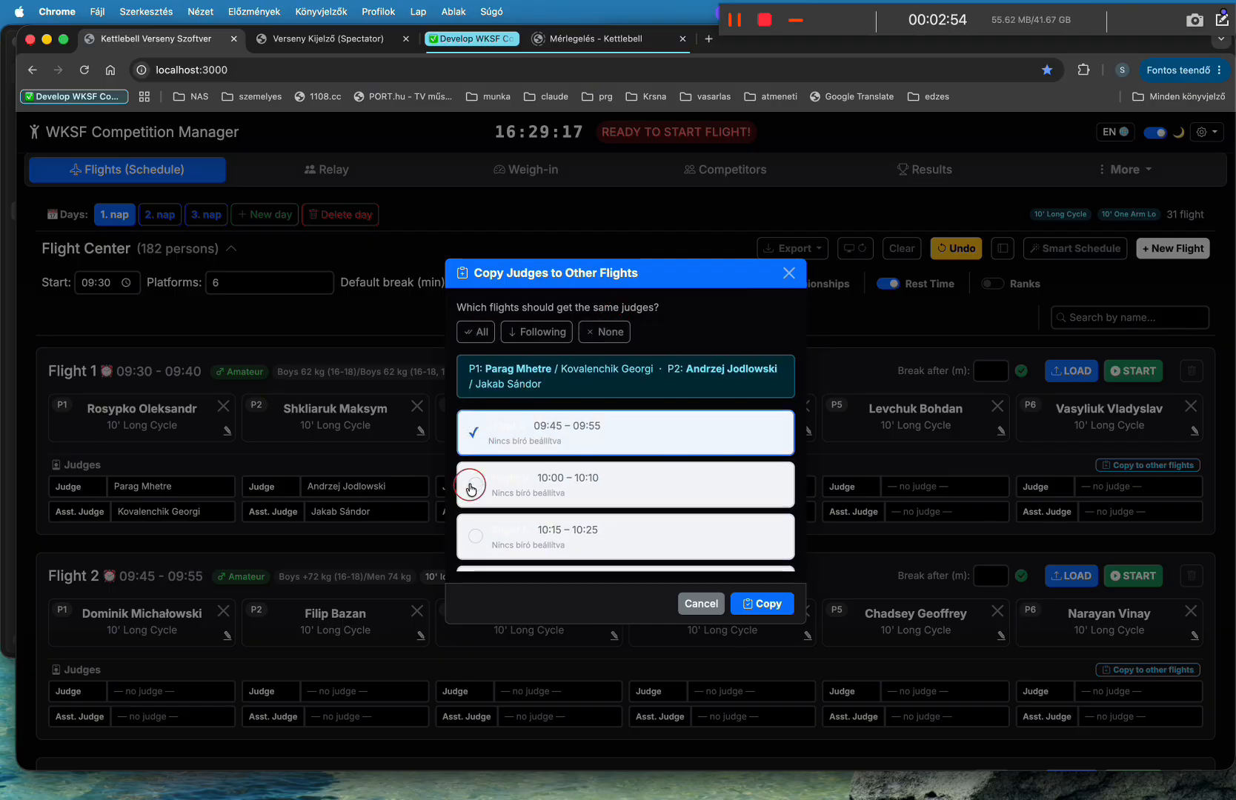
left_click(468, 484)
left_click(475, 529)
scroll(526, 541, "down", 2)
left_click(492, 495)
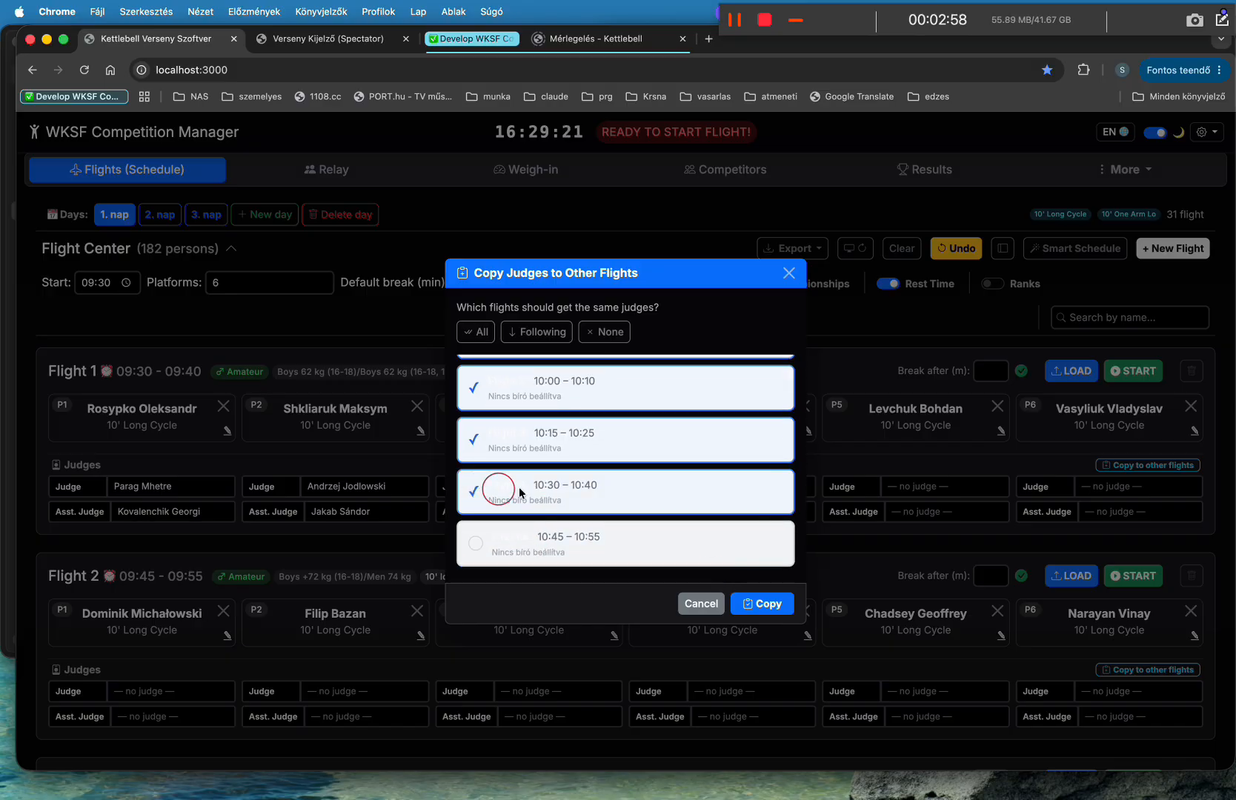
left_click(767, 604)
scroll(415, 683, "down", 5)
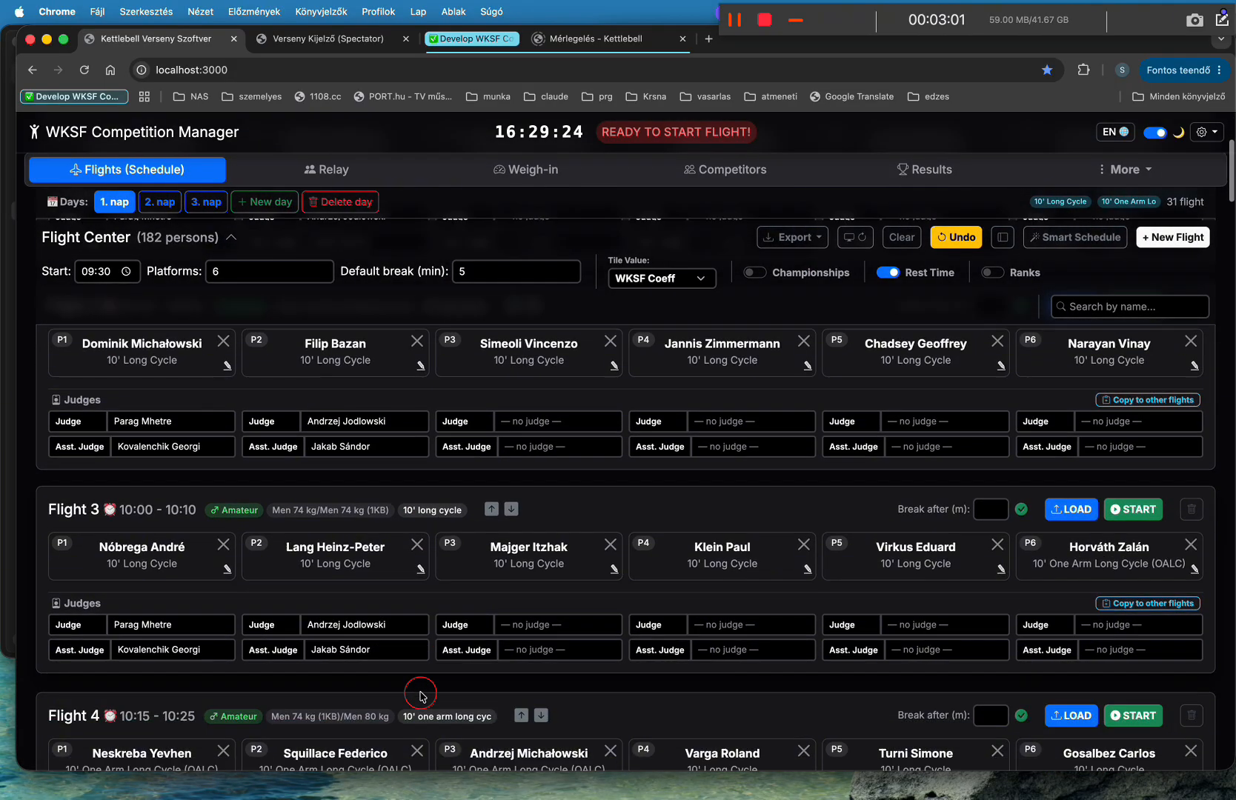
scroll(414, 689, "up", 5)
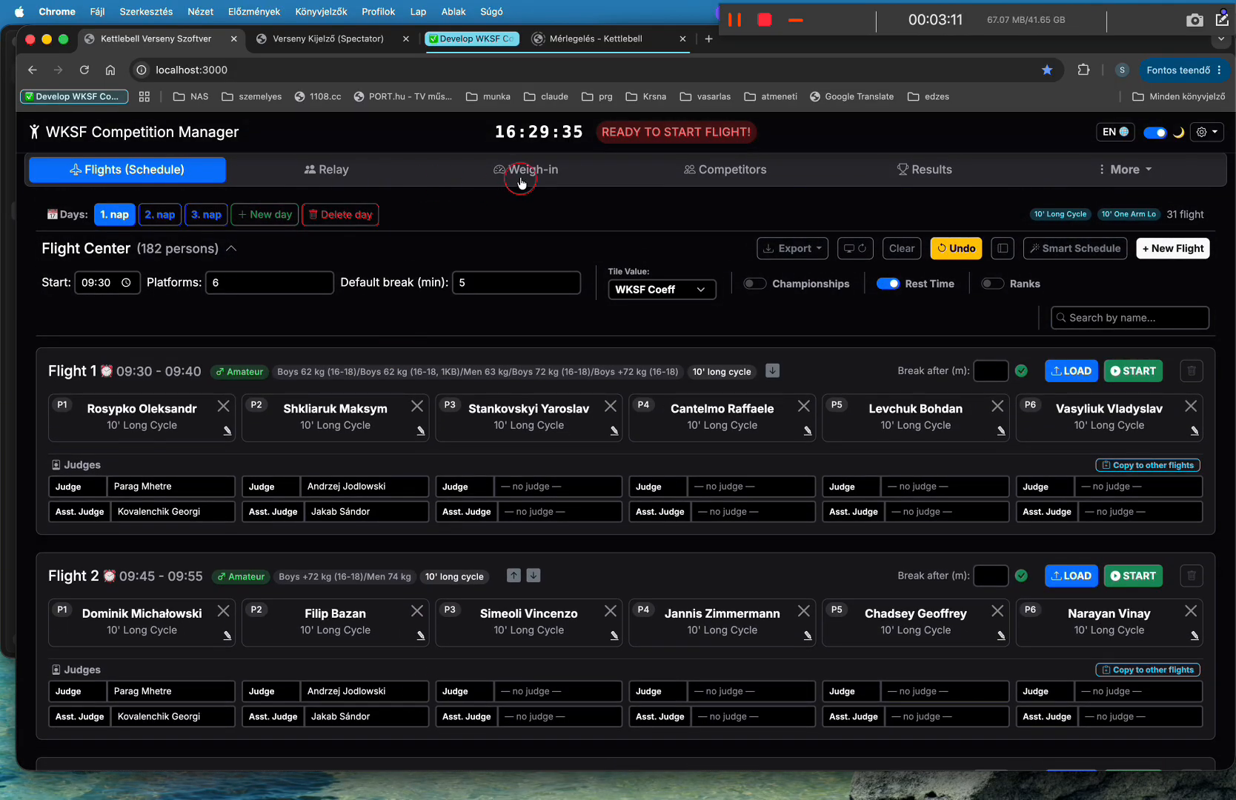
Clear the first listed competitor's body weight on the Weigh-in page and save it empty.
left_click(520, 181)
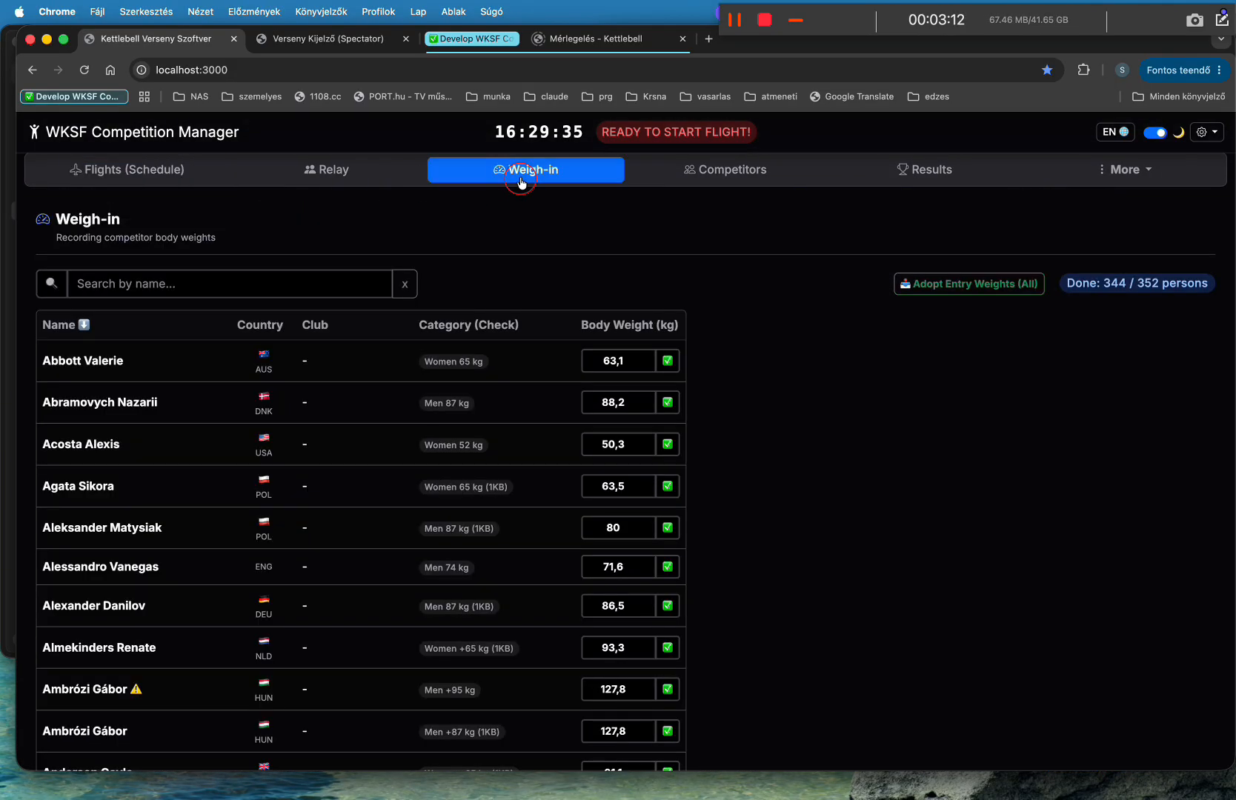
left_click(623, 366)
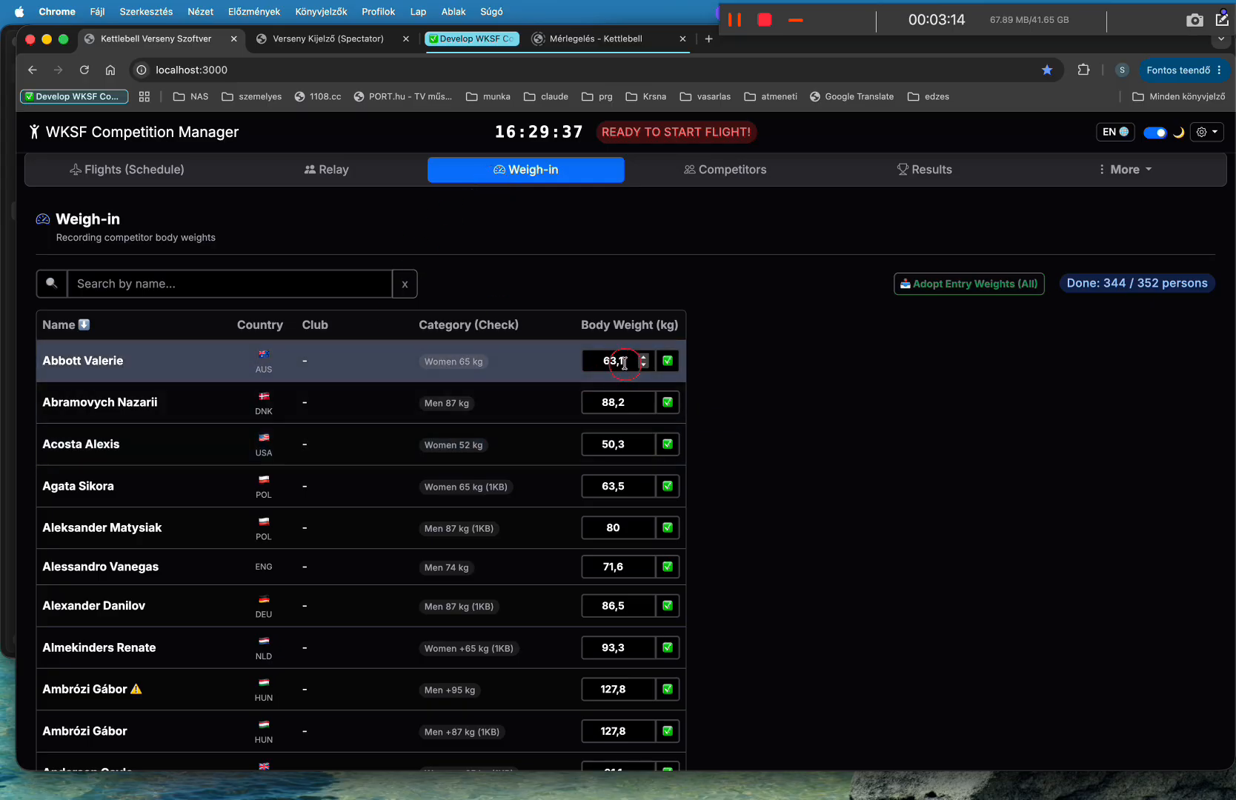
double_click(627, 366)
key("BackSpace")
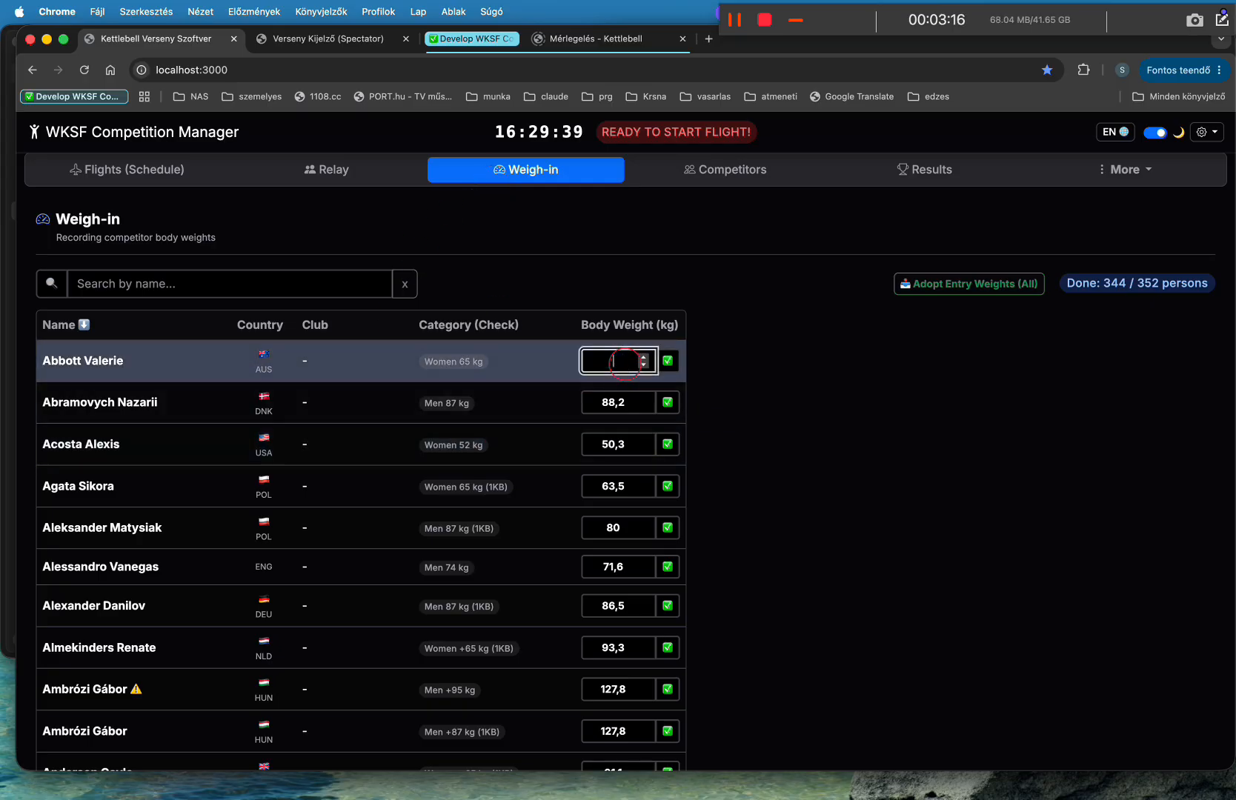
left_click(670, 359)
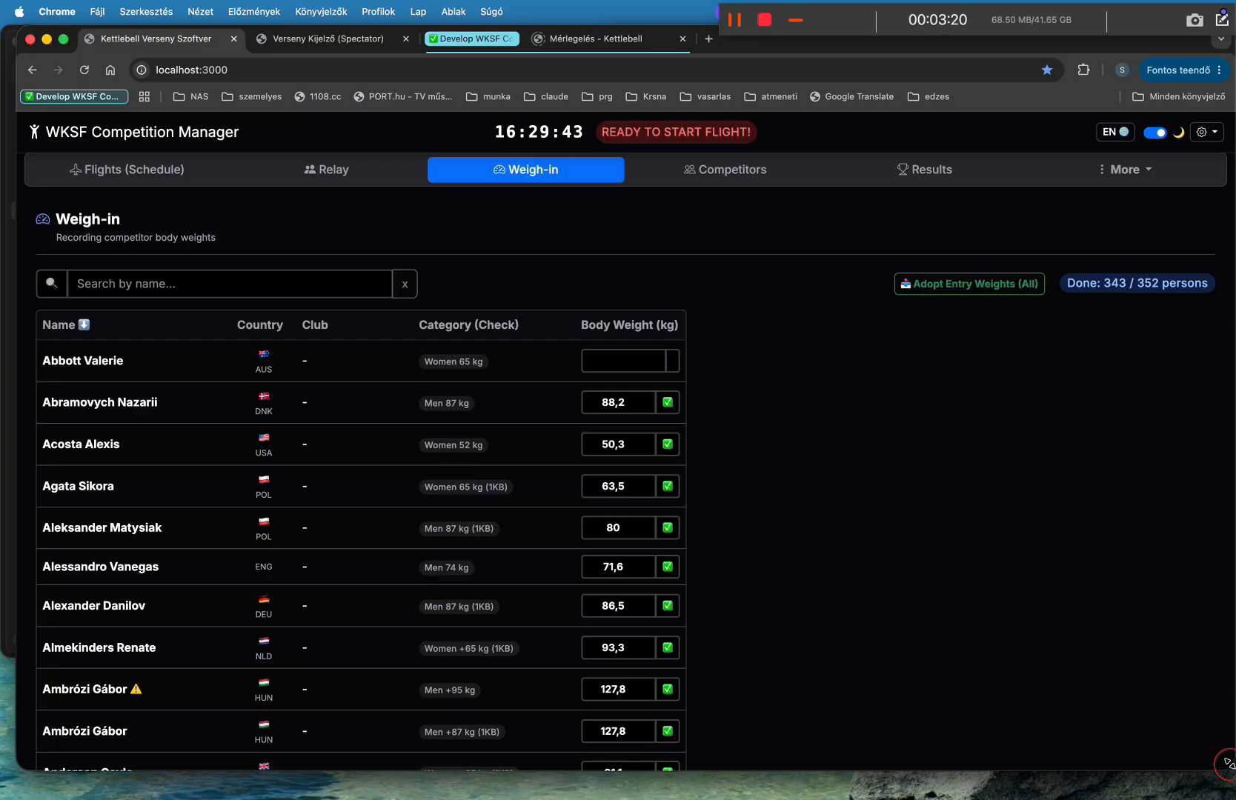
Narrow the main window to reveal the local-network weigh-in page and record 63.1 kg there for the first listed competitor.
left_click_drag(1229, 764, 658, 788)
left_click(844, 733)
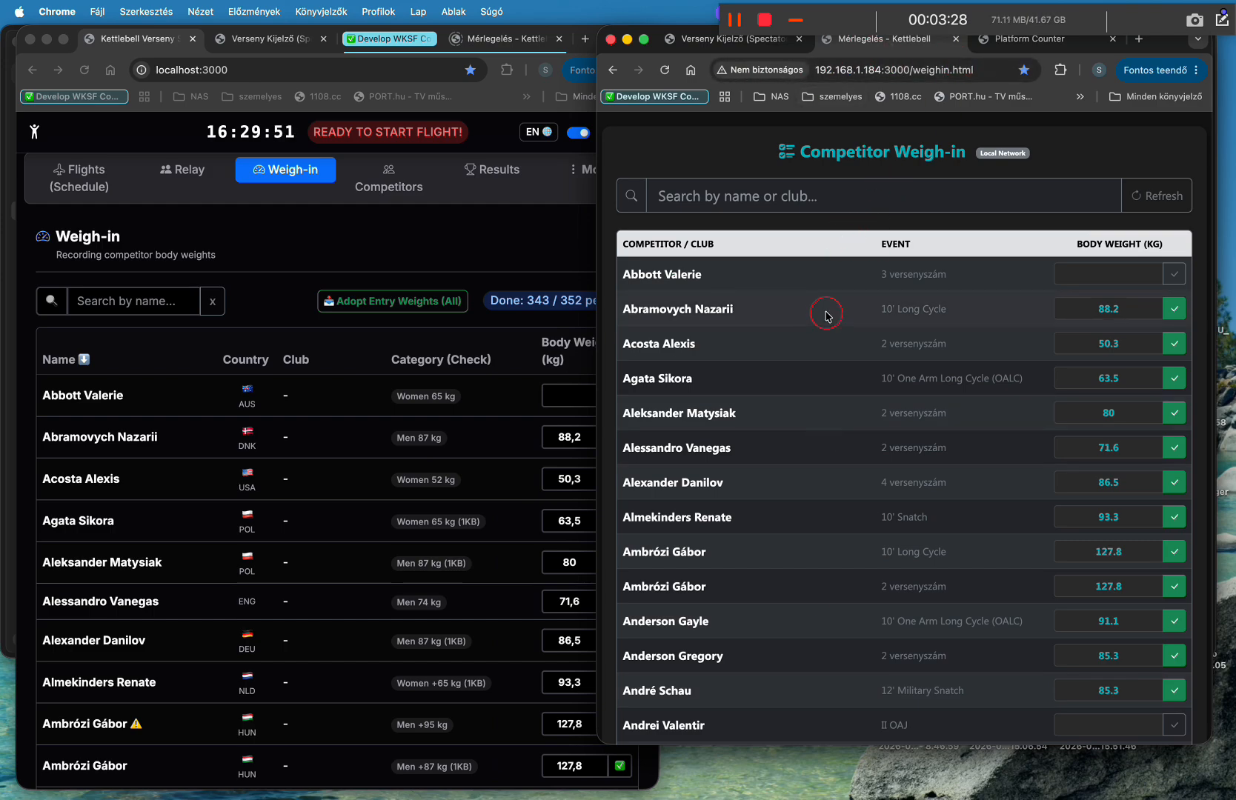
left_click(1112, 272)
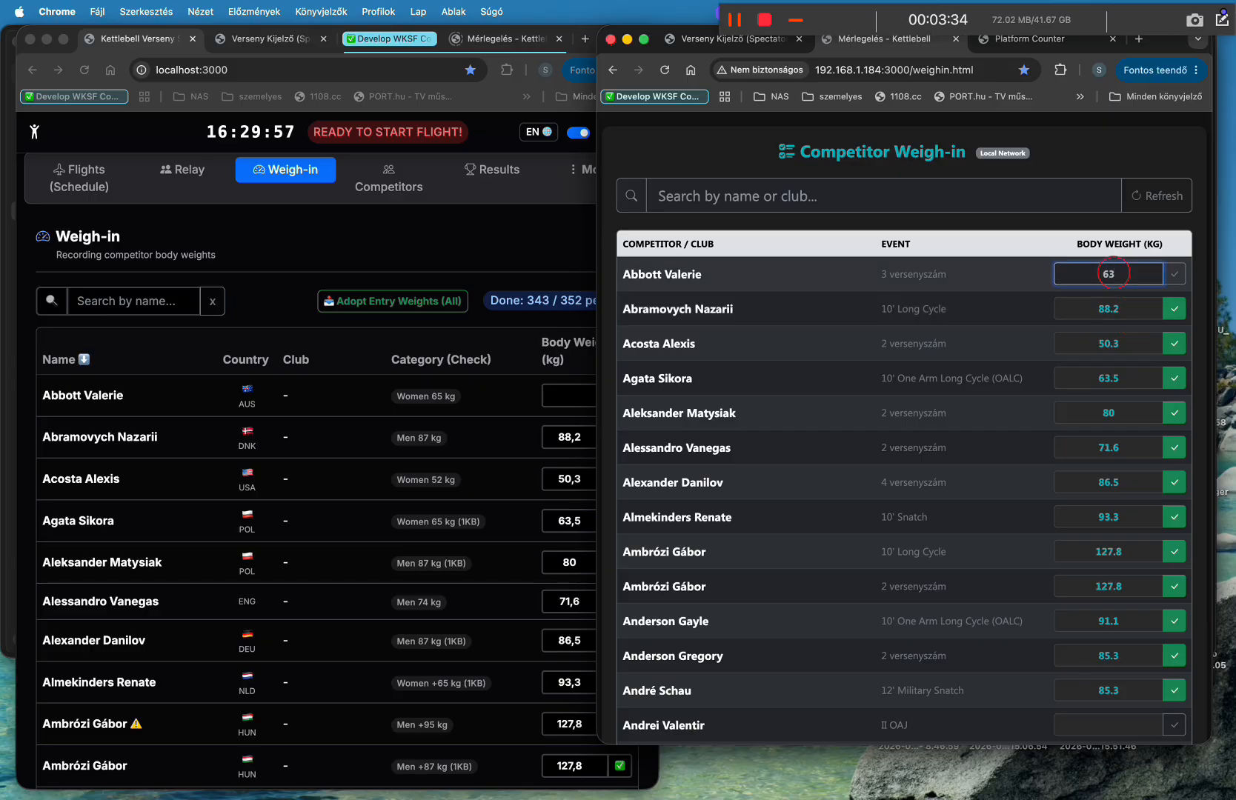
type("63.1")
key("Return")
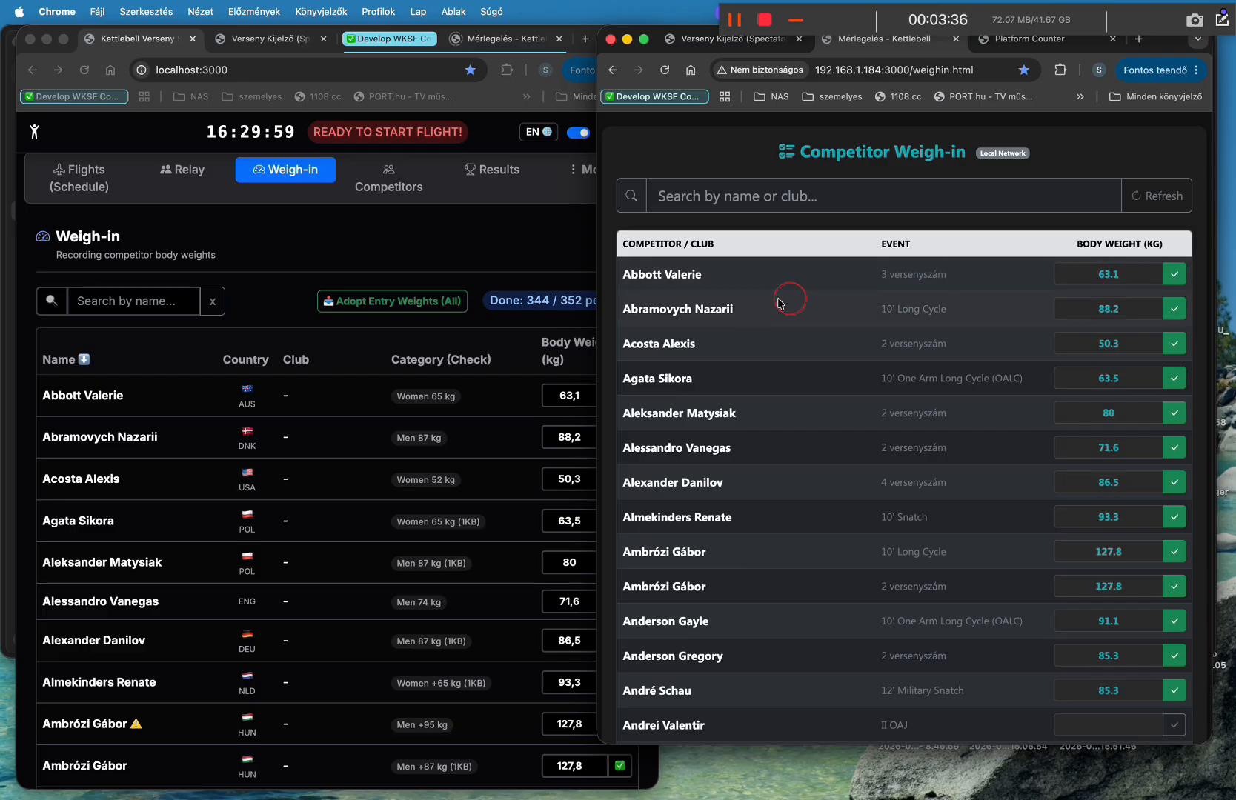
In the main window's weigh-in list, clear the first competitor's body weight and re-enter it as 63.1 kg.
left_click(567, 398)
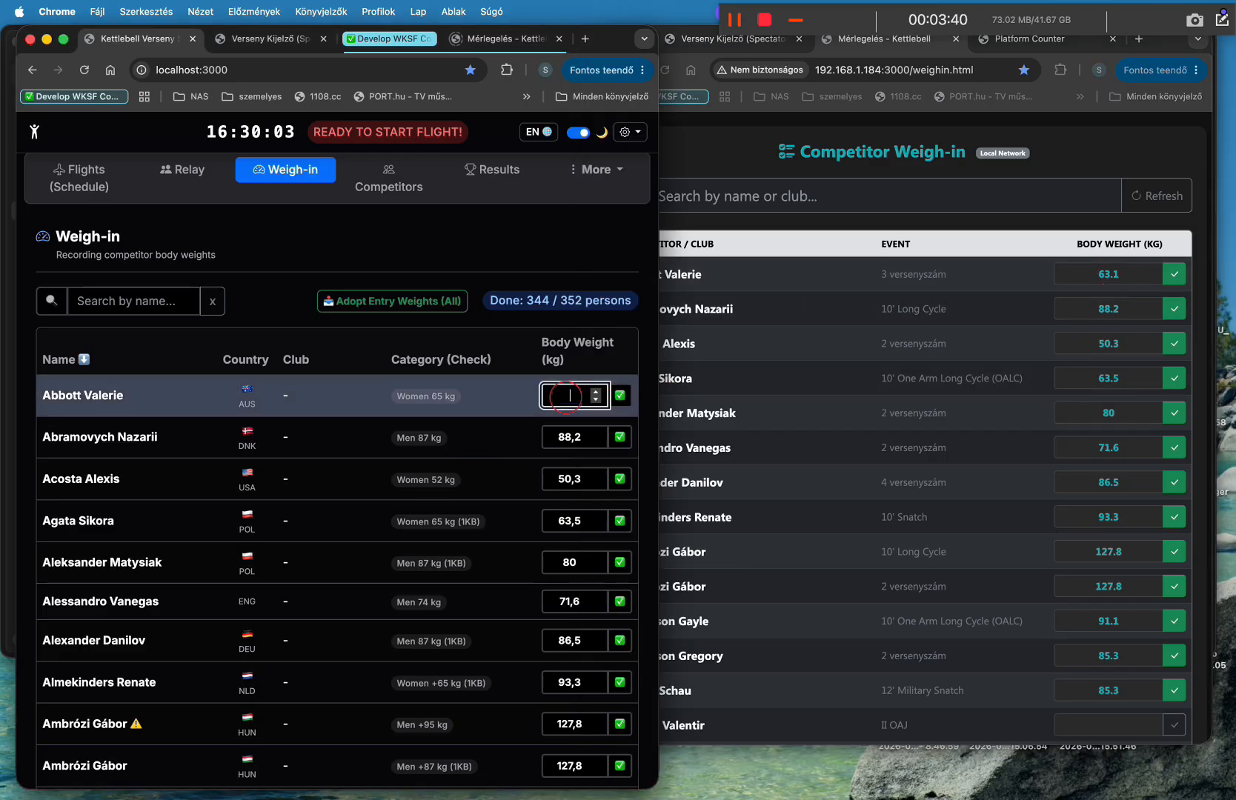
key("Return")
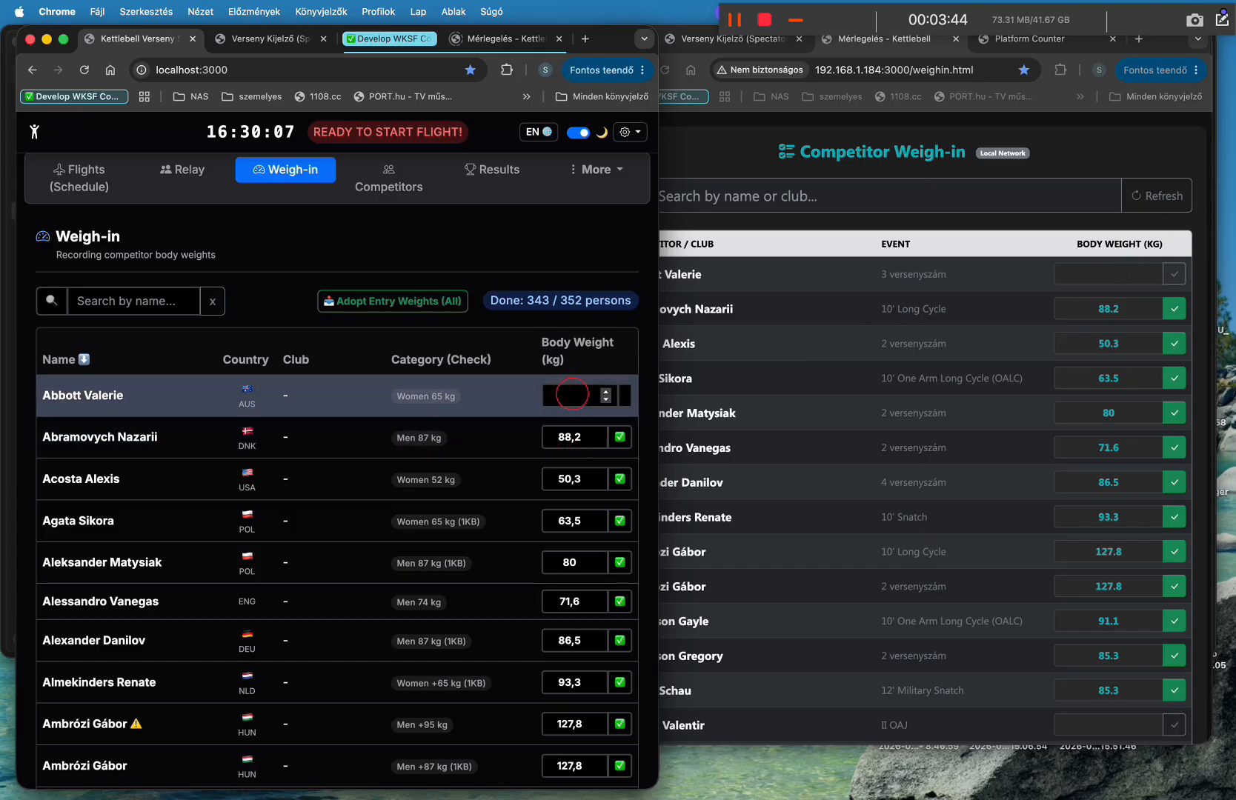
left_click(573, 394)
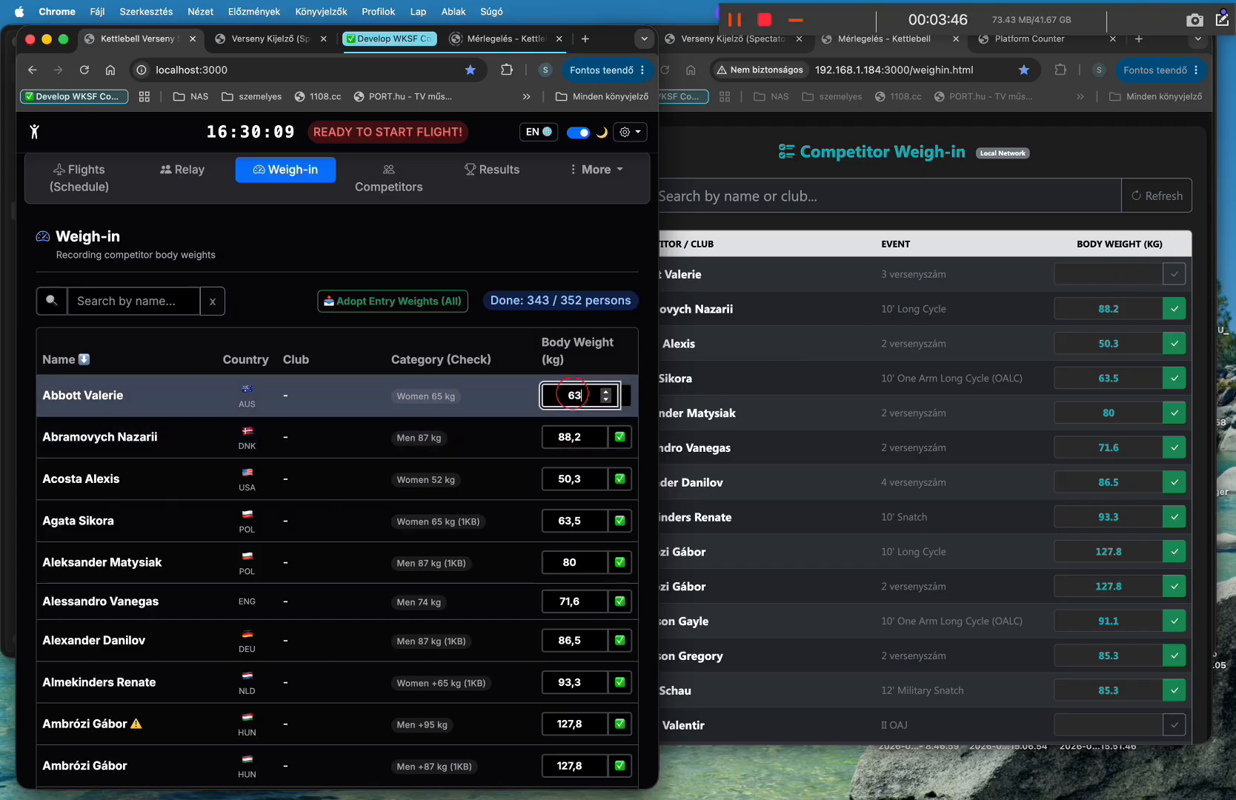
key("Return")
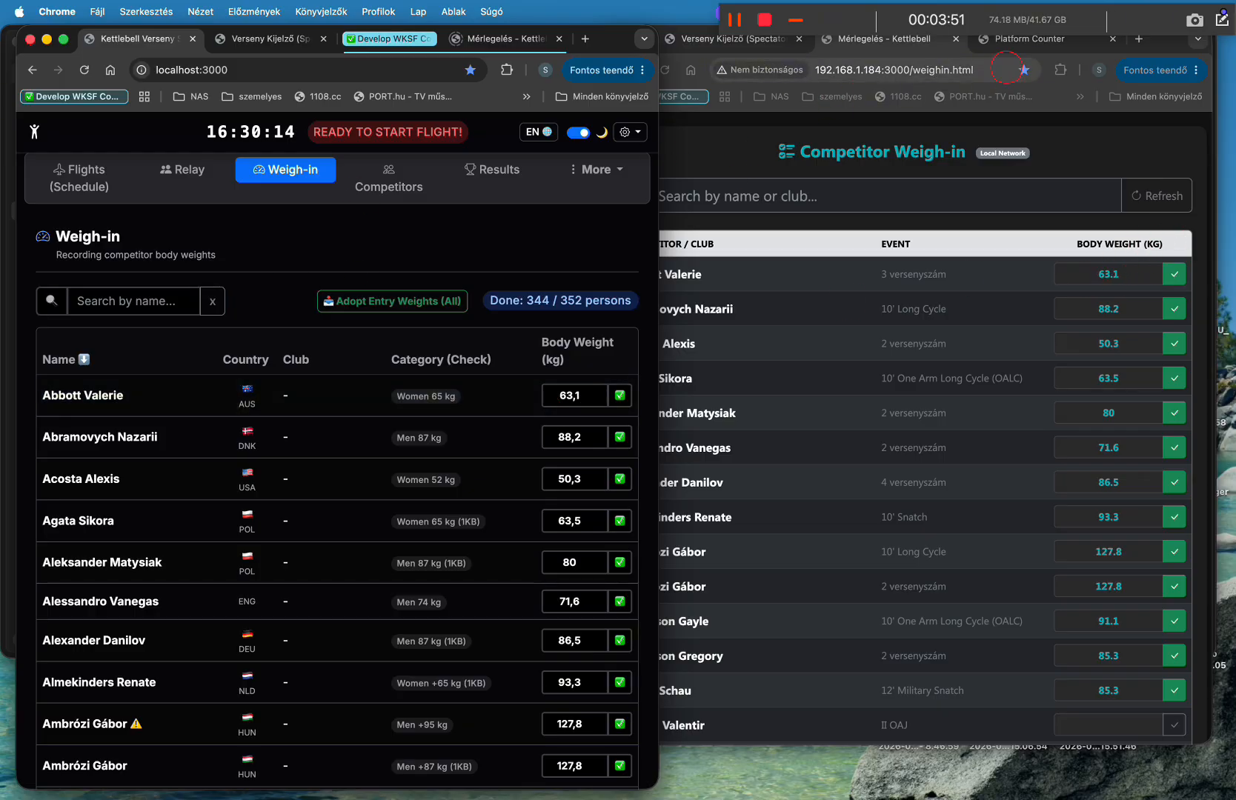
Bring up the platform counter page beside the flight schedule, load Flight 1 to the displays and return to the counter.
left_click(999, 49)
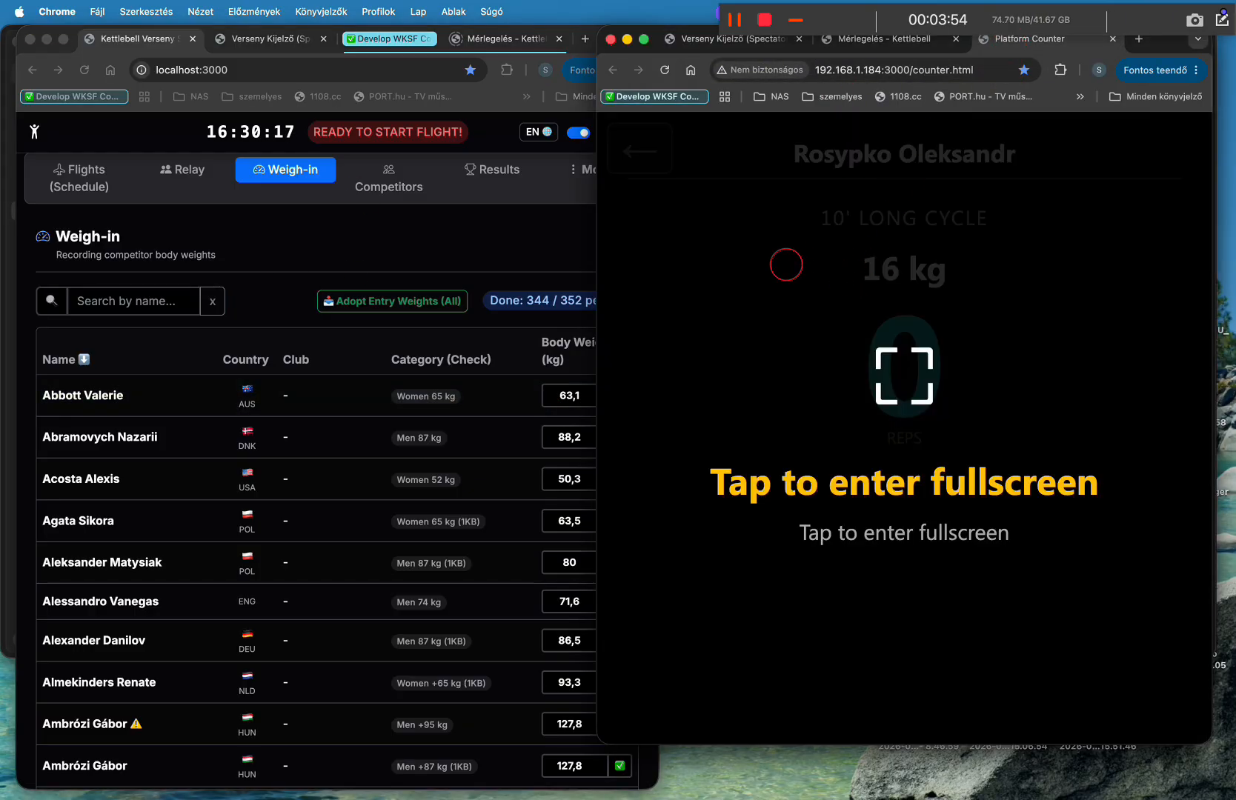
left_click(381, 254)
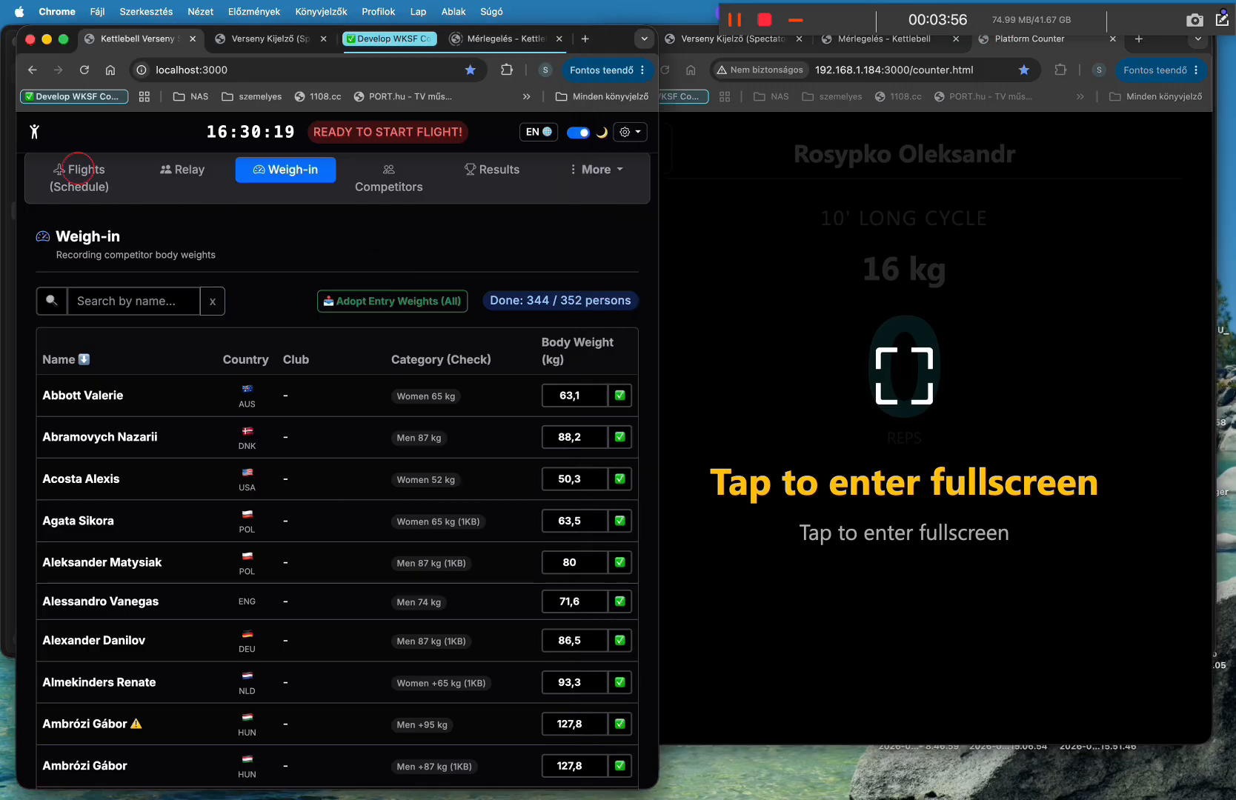
left_click(80, 172)
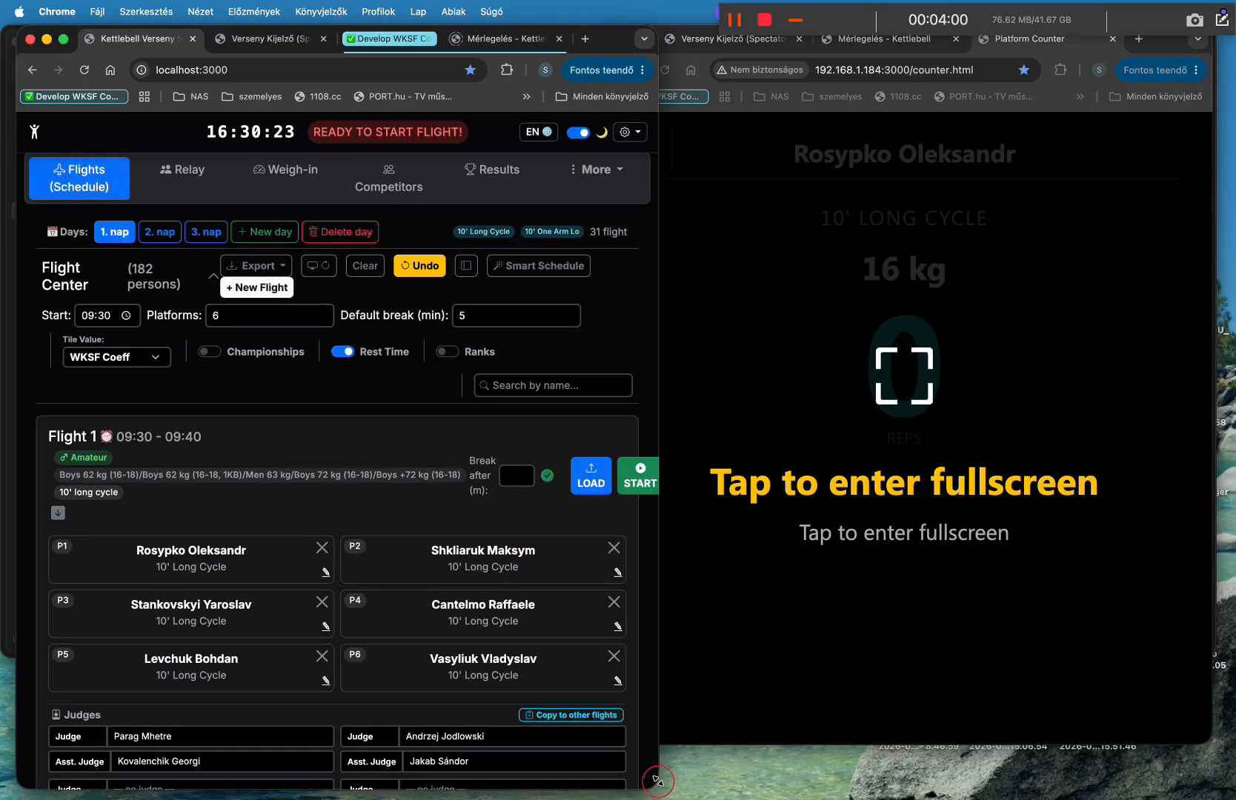
left_click_drag(656, 780, 725, 796)
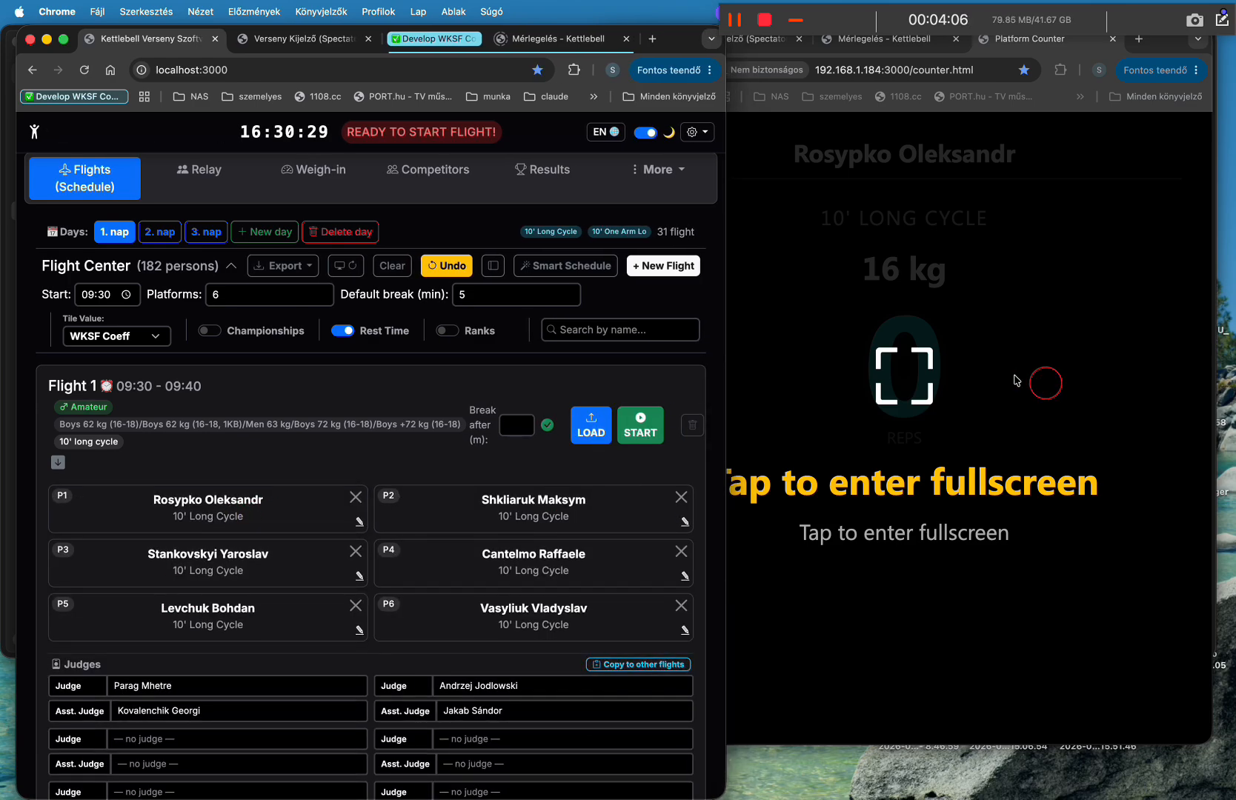
left_click(591, 425)
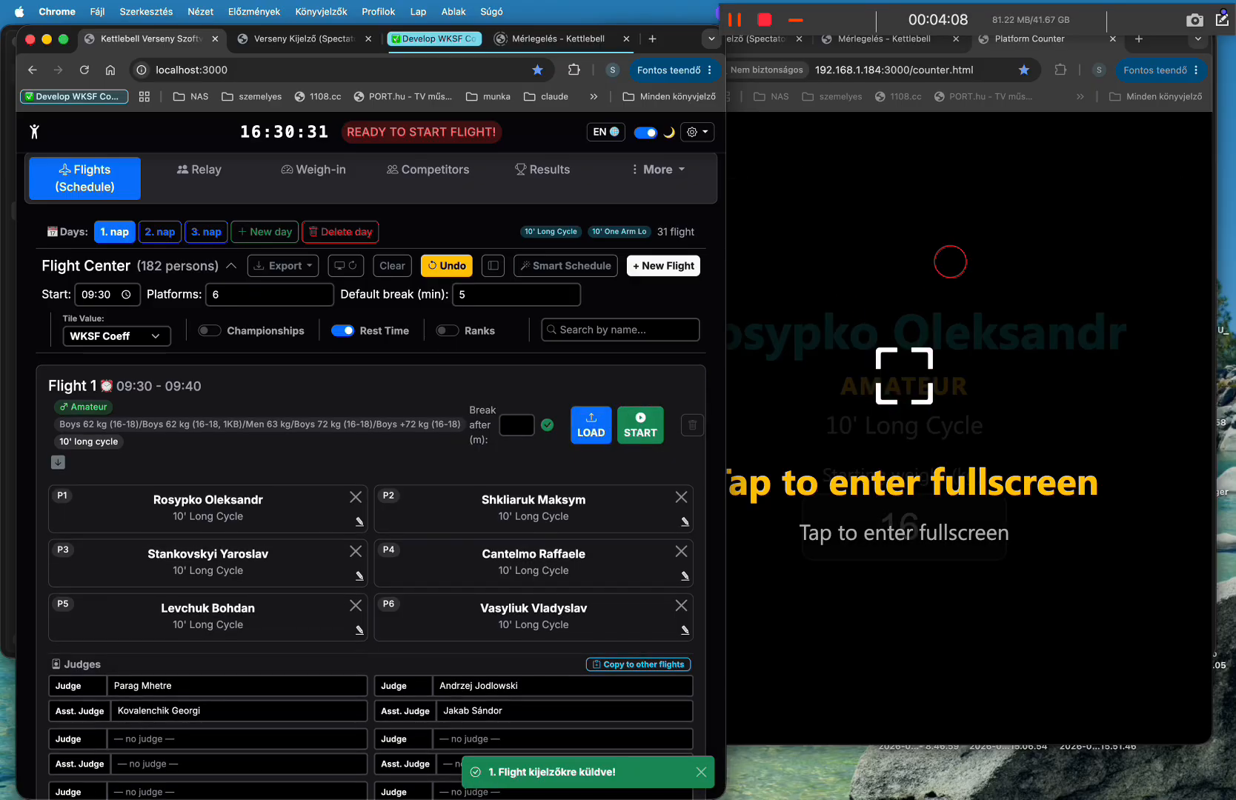
left_click(952, 260)
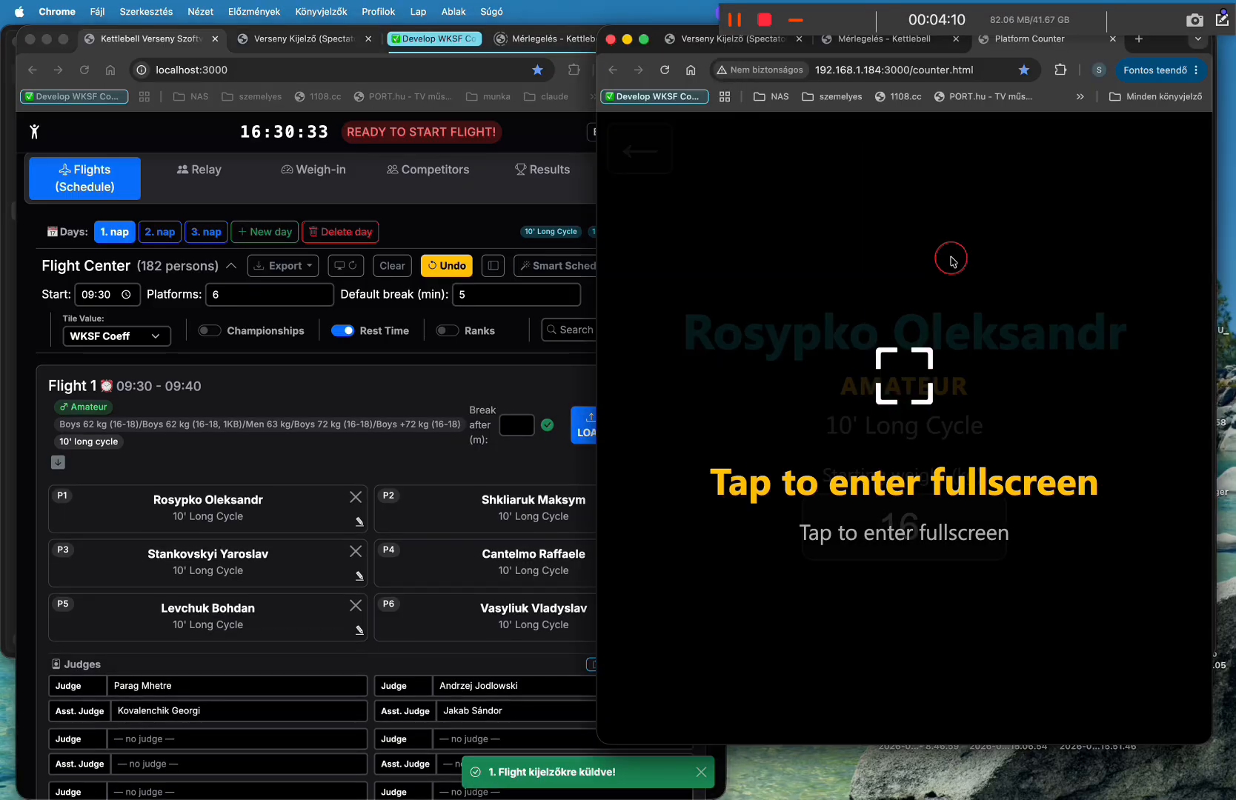
Set the platform 1 competitor's starting weight to 32 kg on the full-screen counter page and exit full screen.
left_click(952, 261)
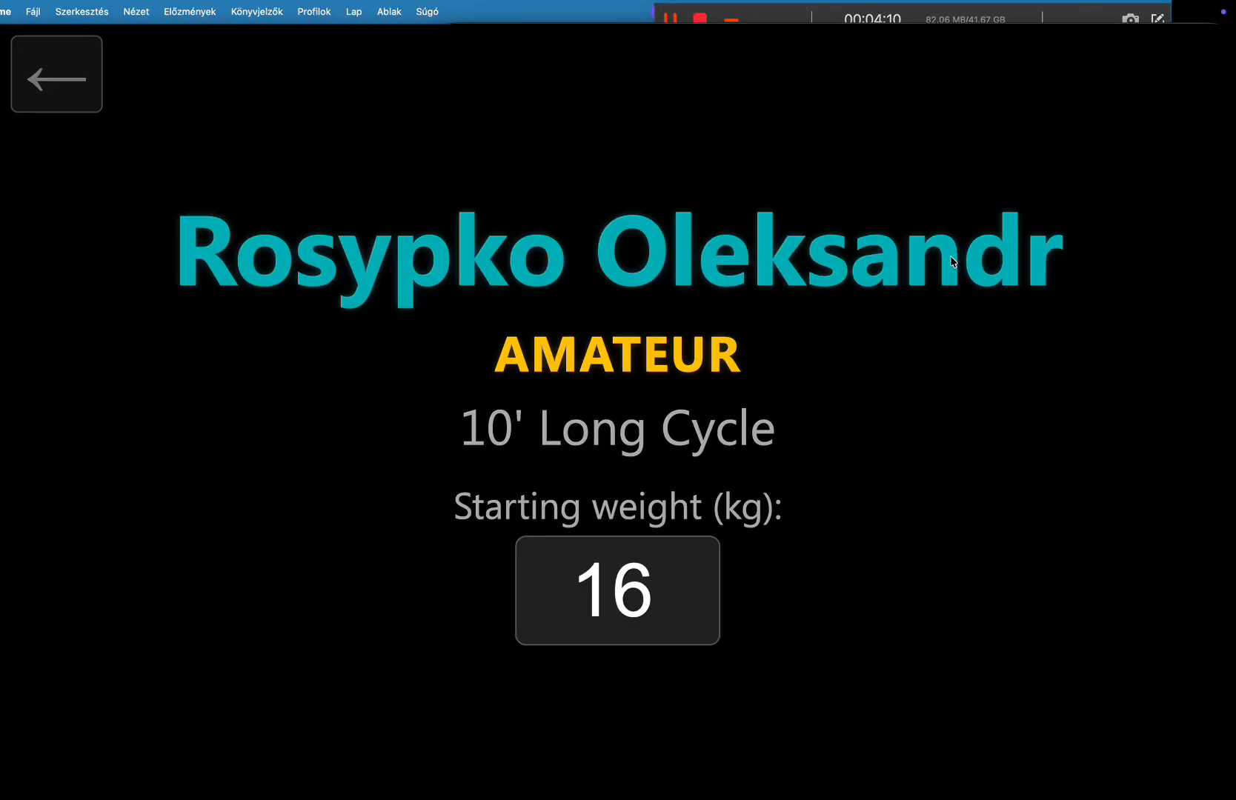
left_click(615, 610)
double_click(612, 603)
type("32")
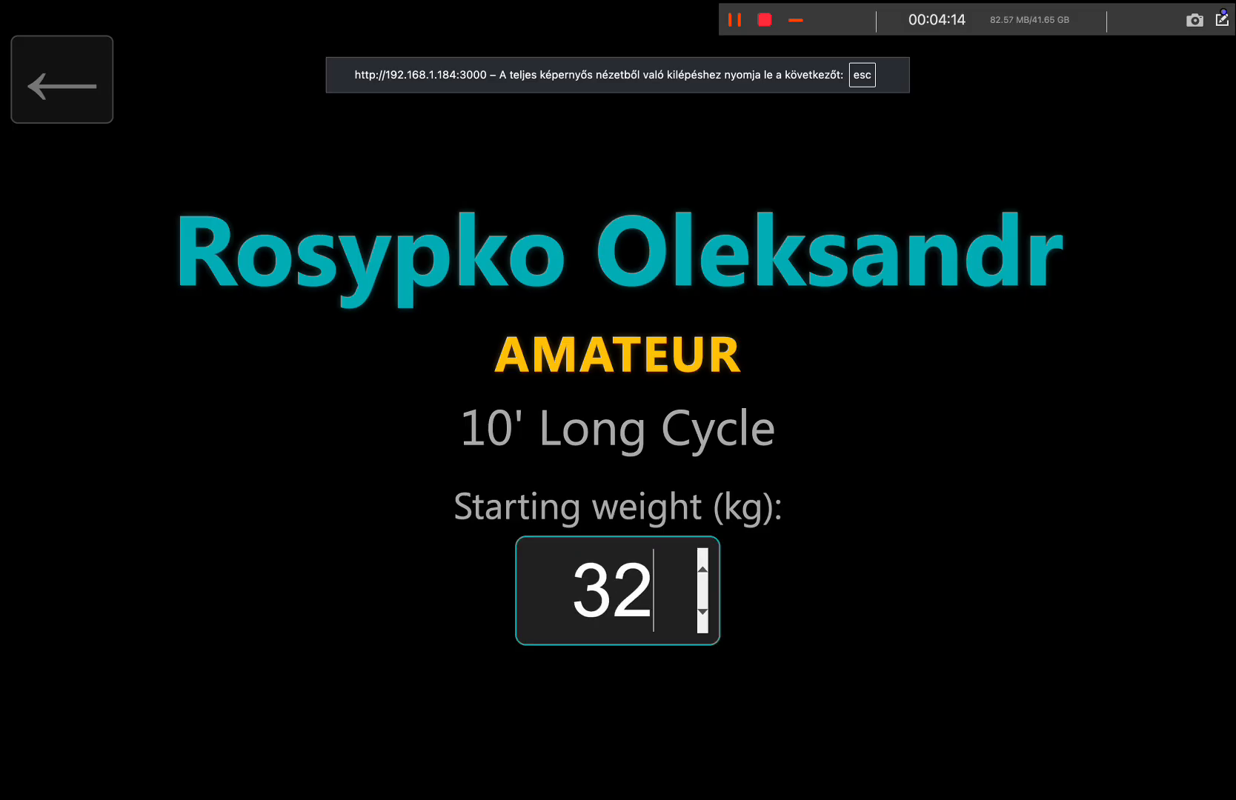
key("Return")
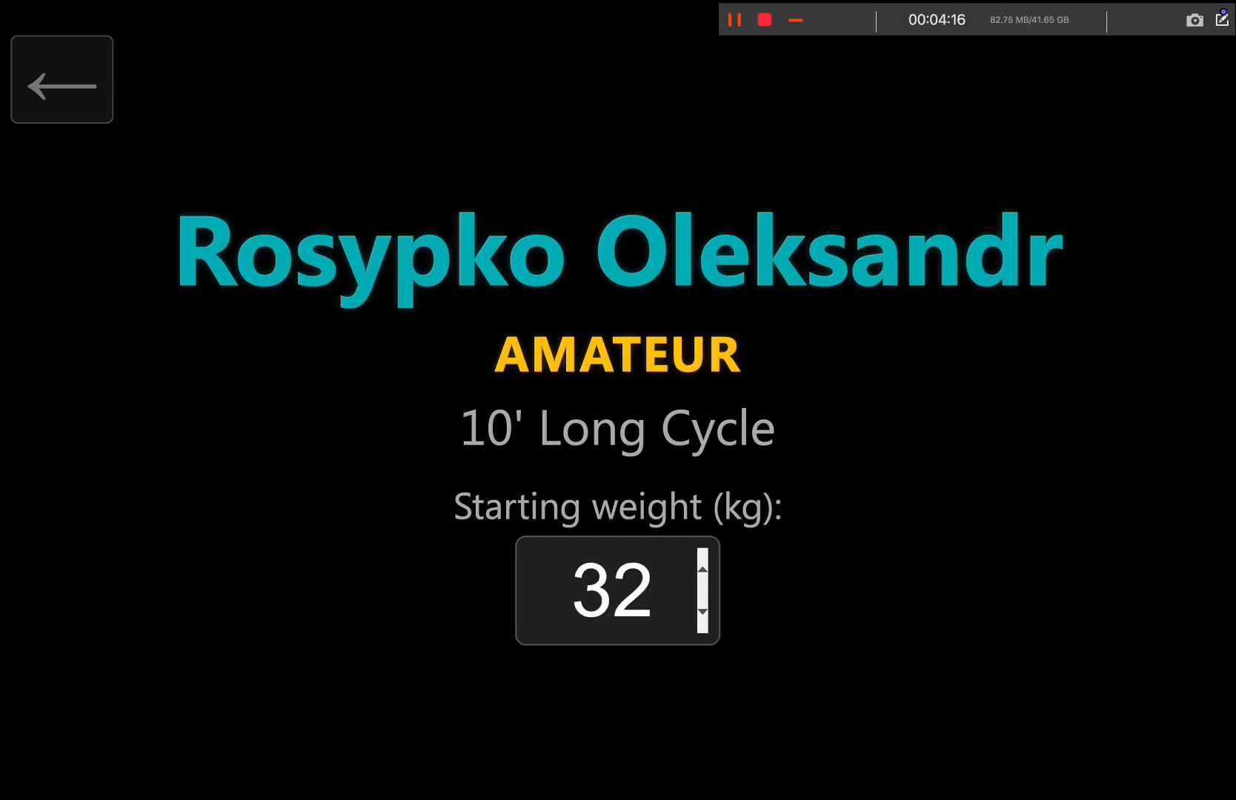
key("Escape")
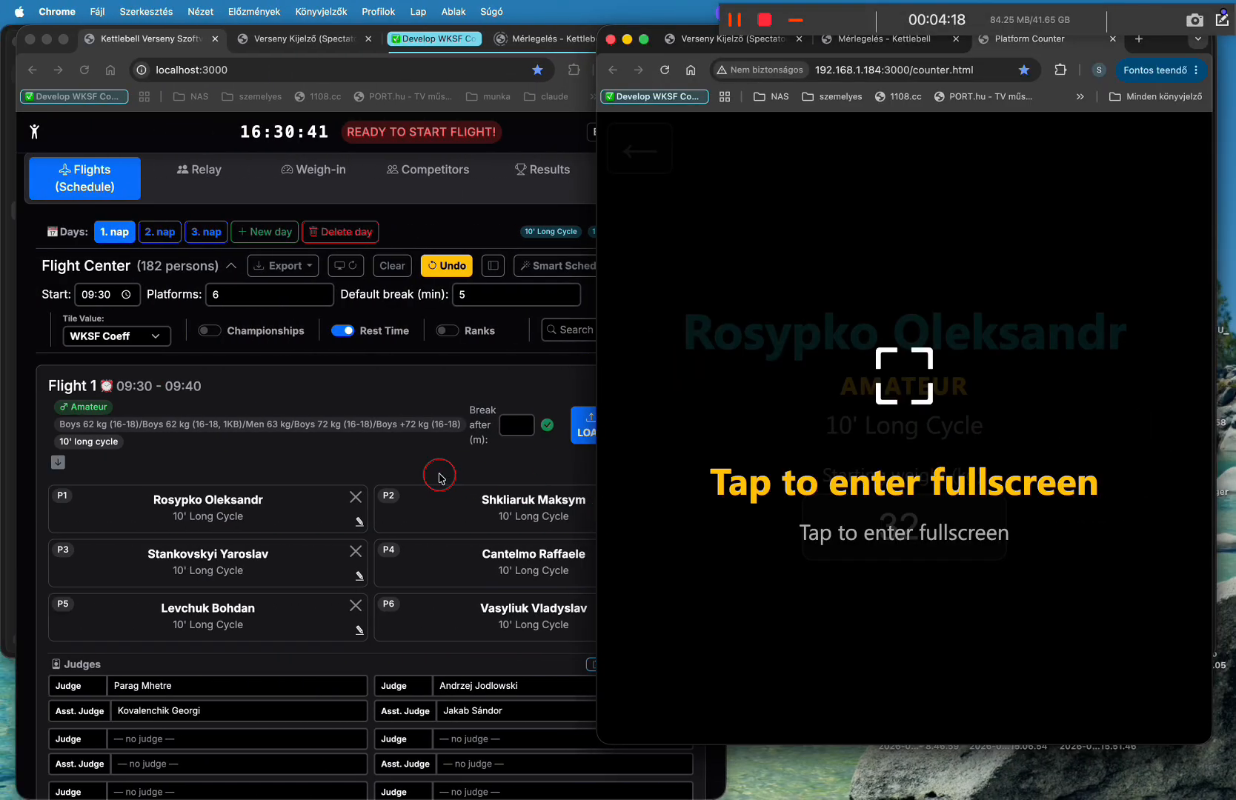
Start Flight 1 and count nine reps for the platform 1 competitor on the full-screen counter.
left_click(439, 476)
left_click(641, 432)
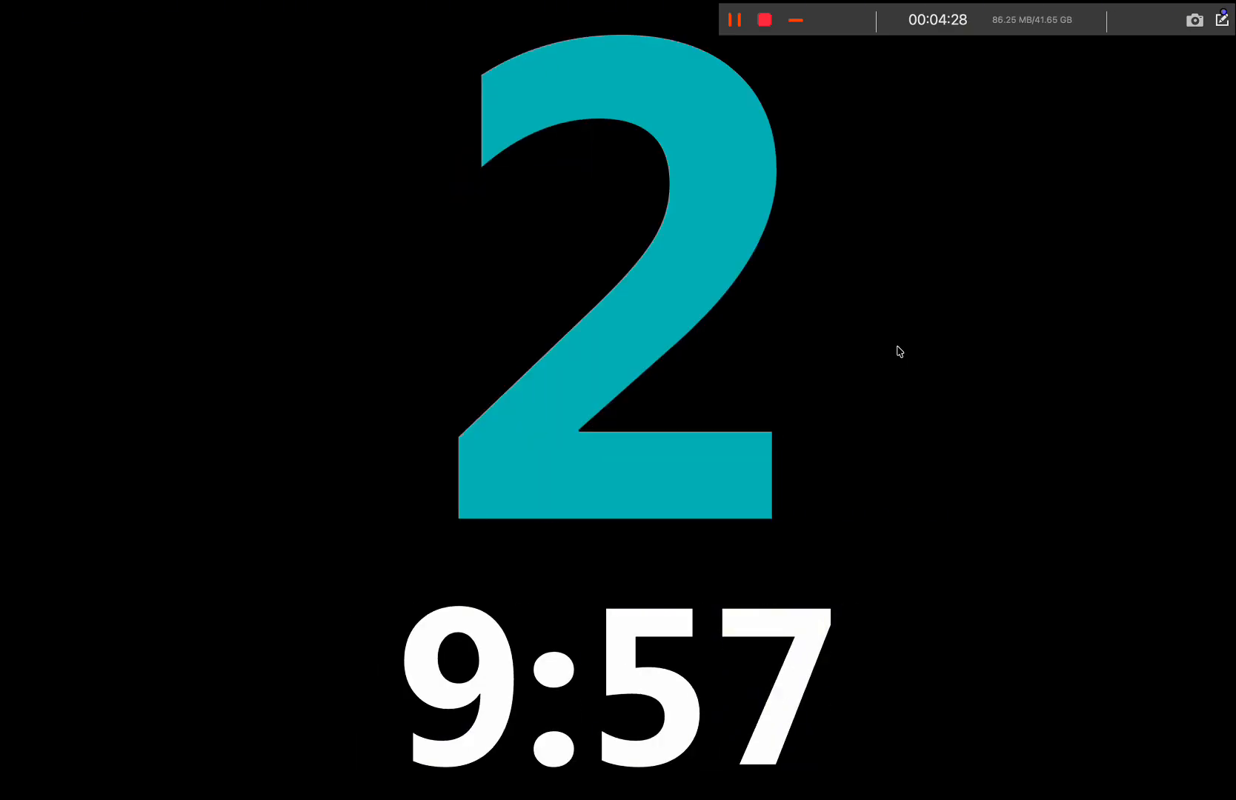
key("Escape")
left_click(898, 351)
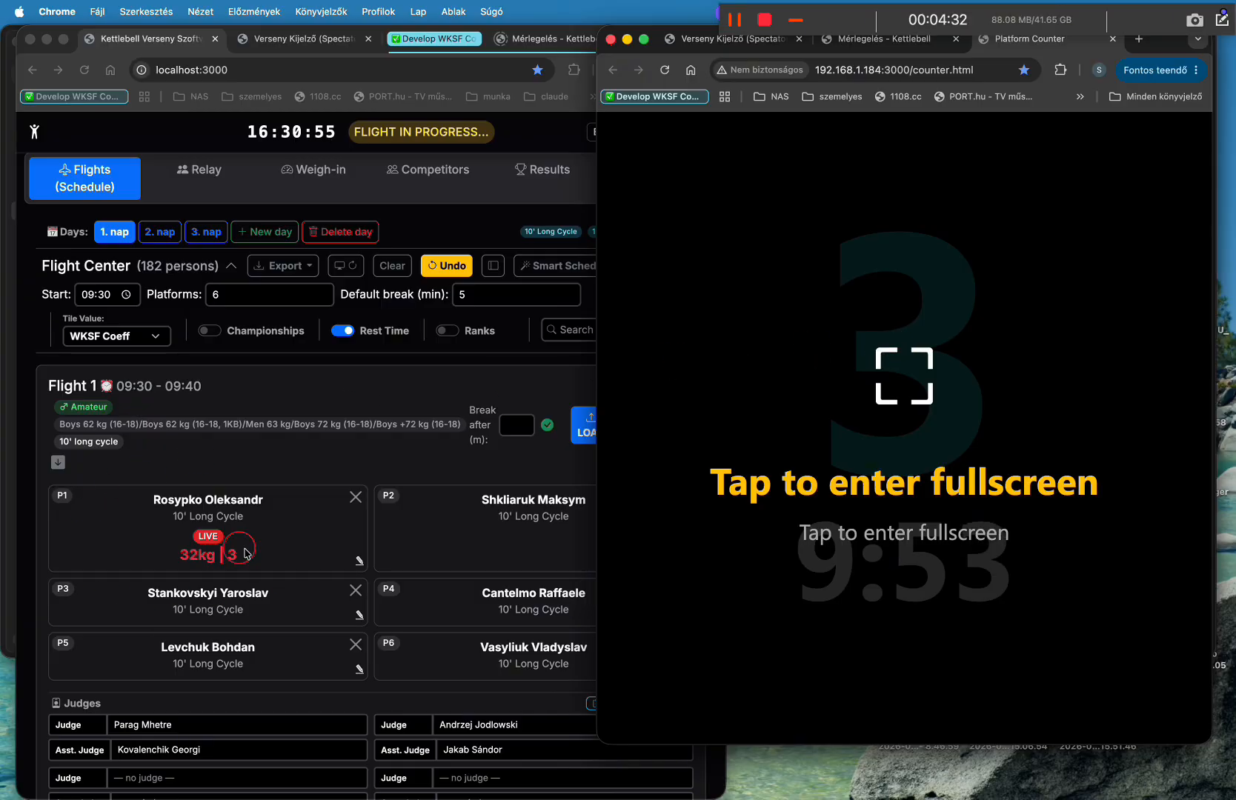
left_click(733, 426)
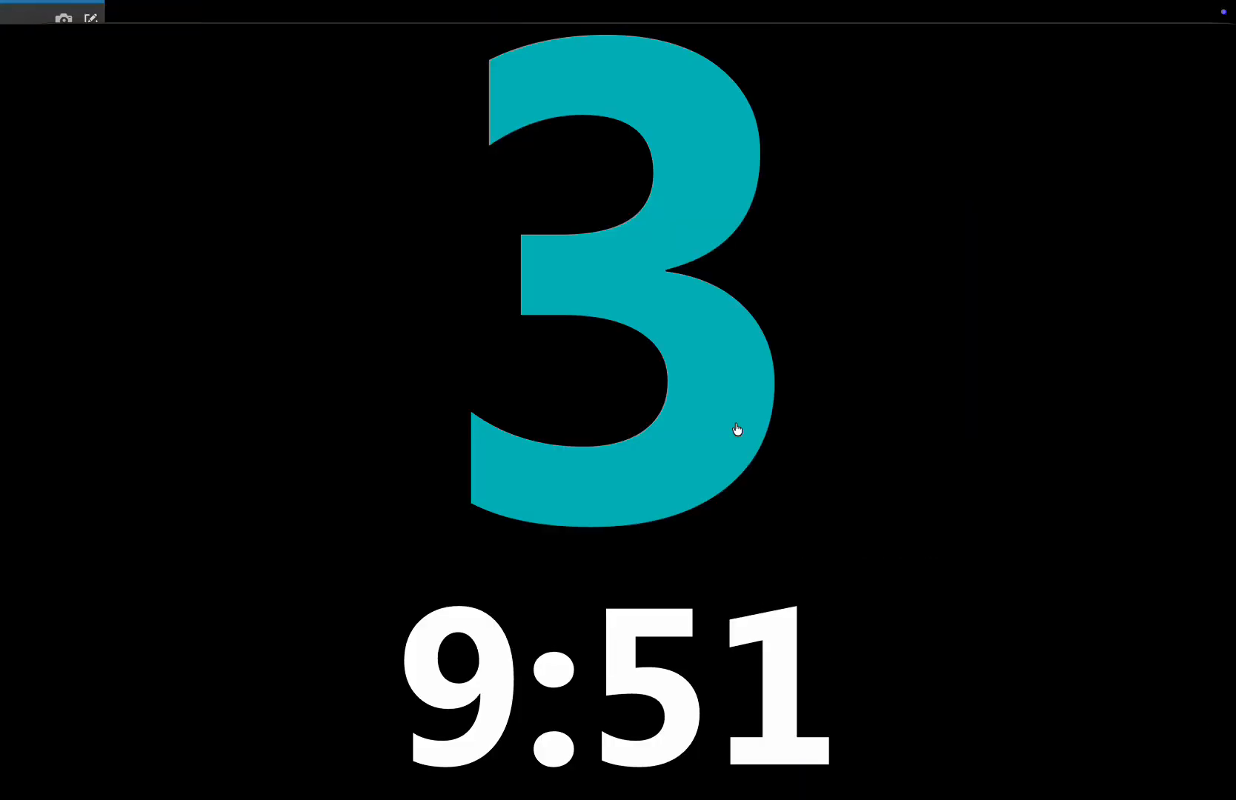
key("Escape")
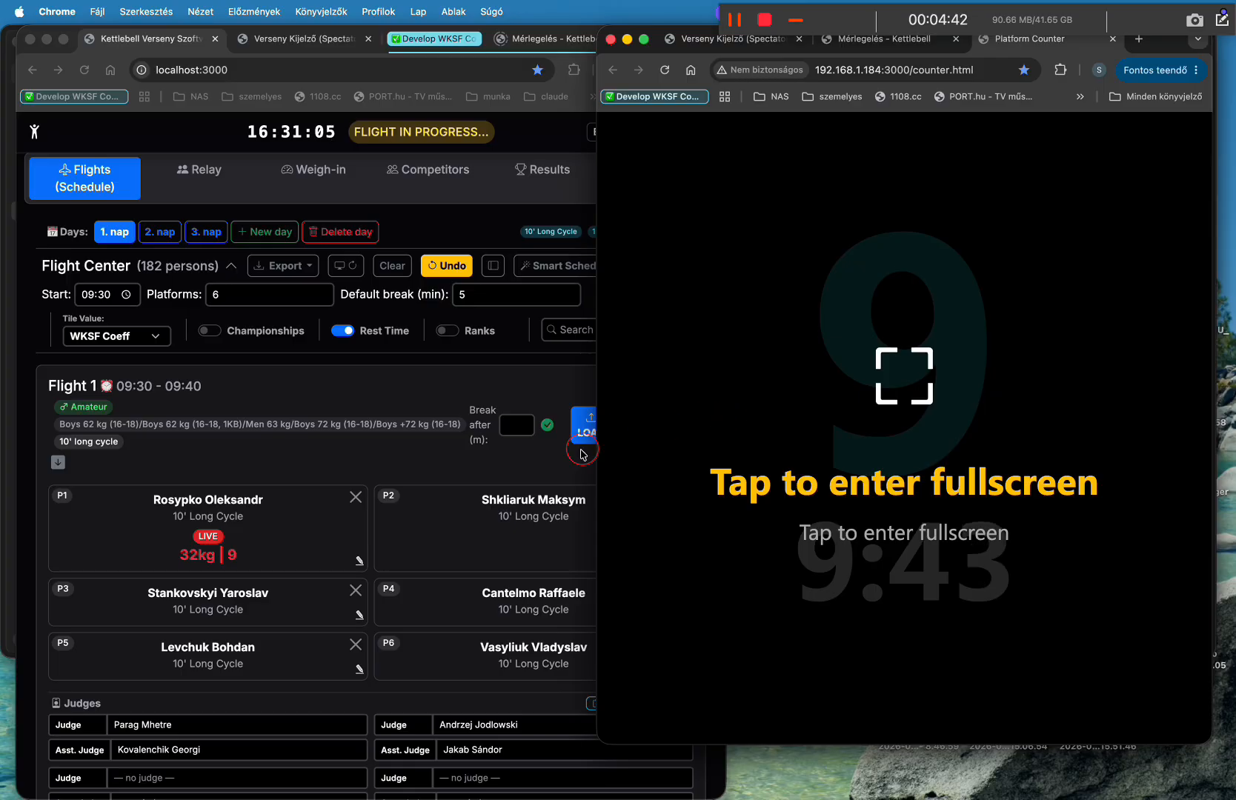
Stop Flight 1 in the main window and save its results.
left_click(559, 461)
left_click(636, 436)
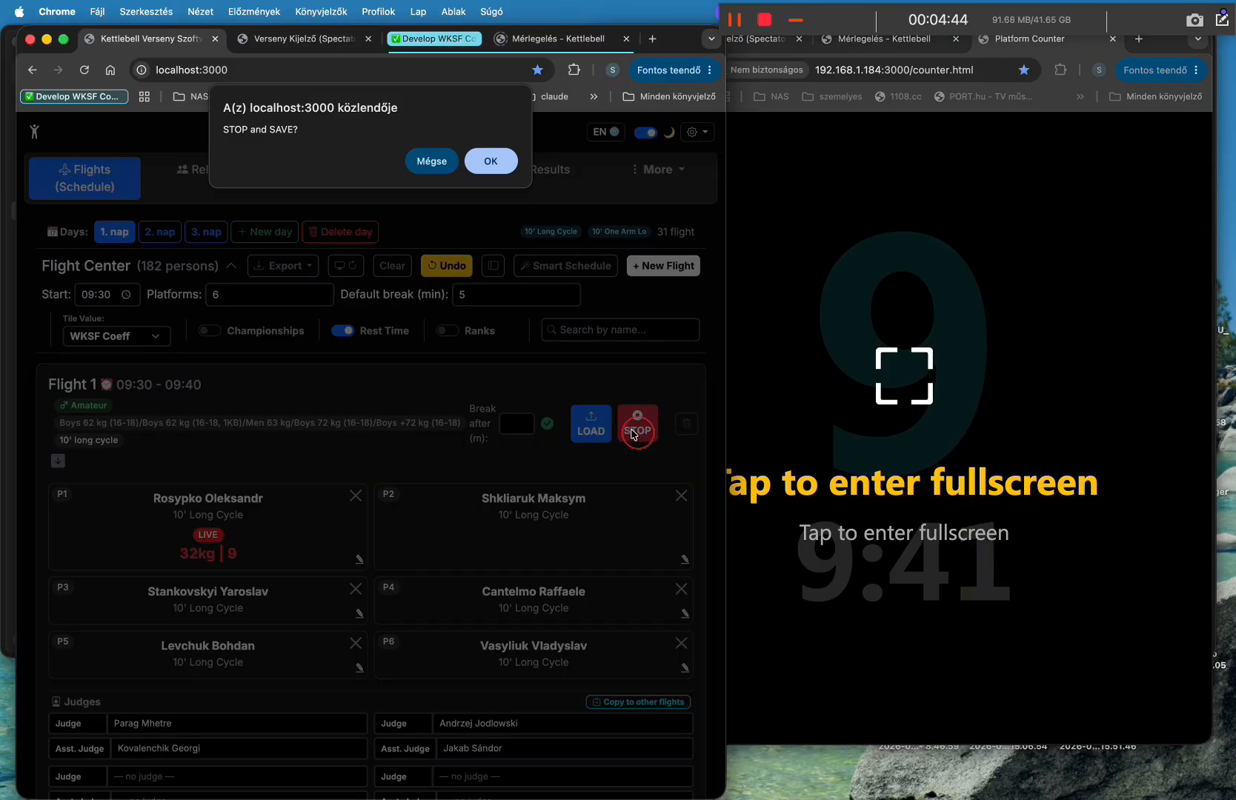
left_click(490, 162)
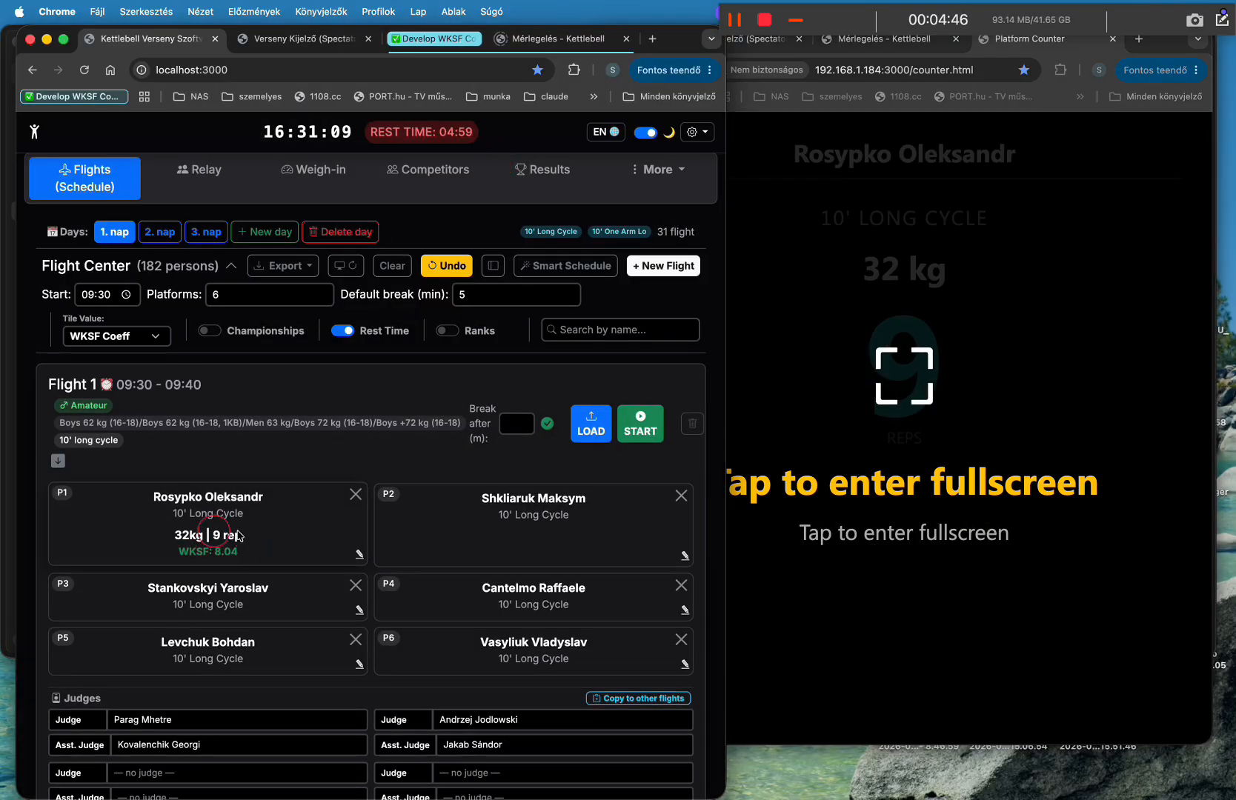
Correct the Flight 1, platform 1 competitor's recorded result to 88 reps and save it.
left_click(361, 552)
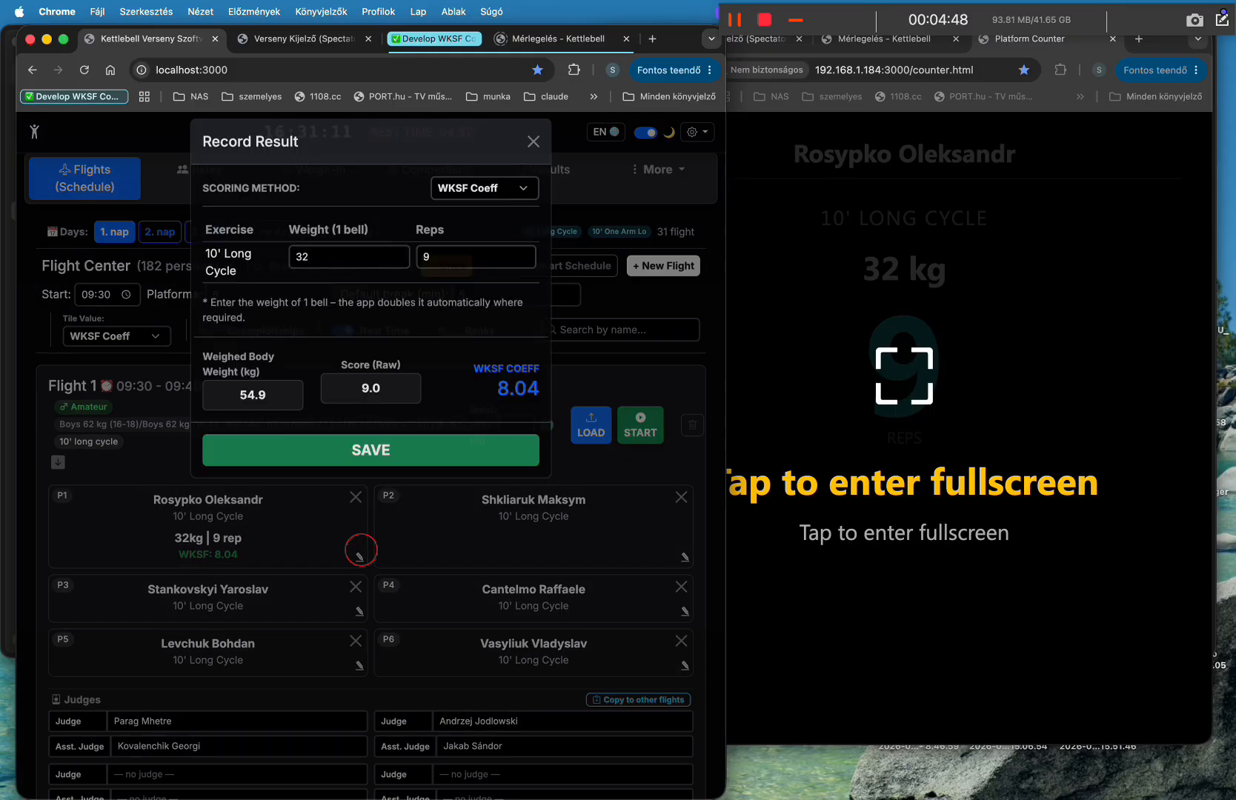
left_click(459, 276)
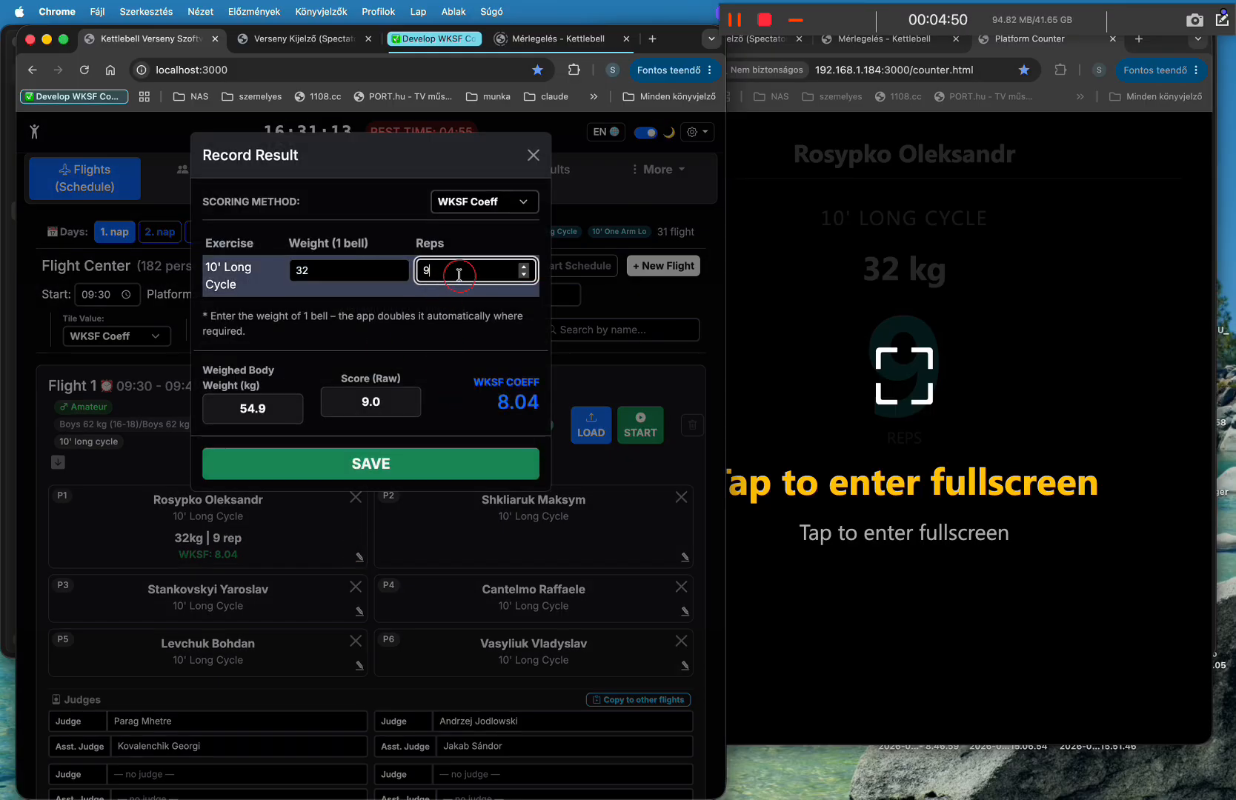
type("88")
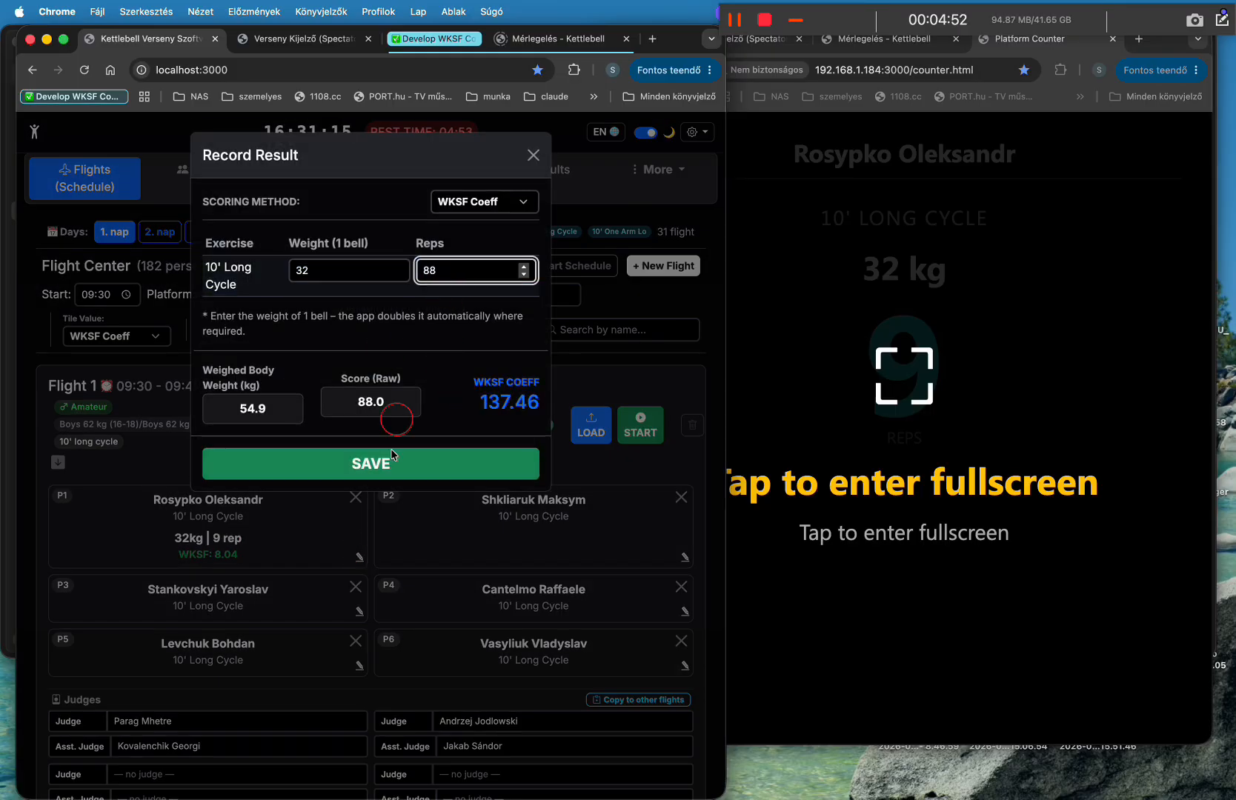
left_click(423, 465)
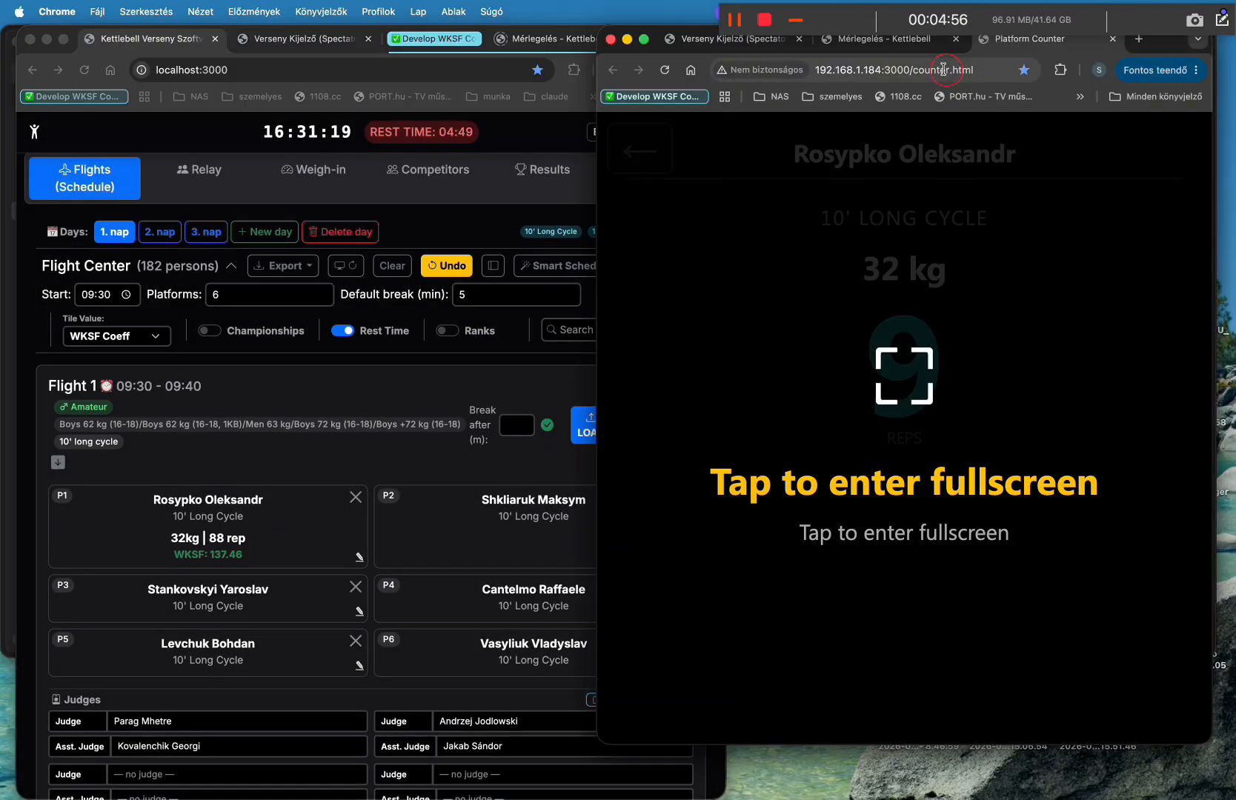
Switch the local-network window to the spectator display, view it full screen and return to the window.
left_click(909, 50)
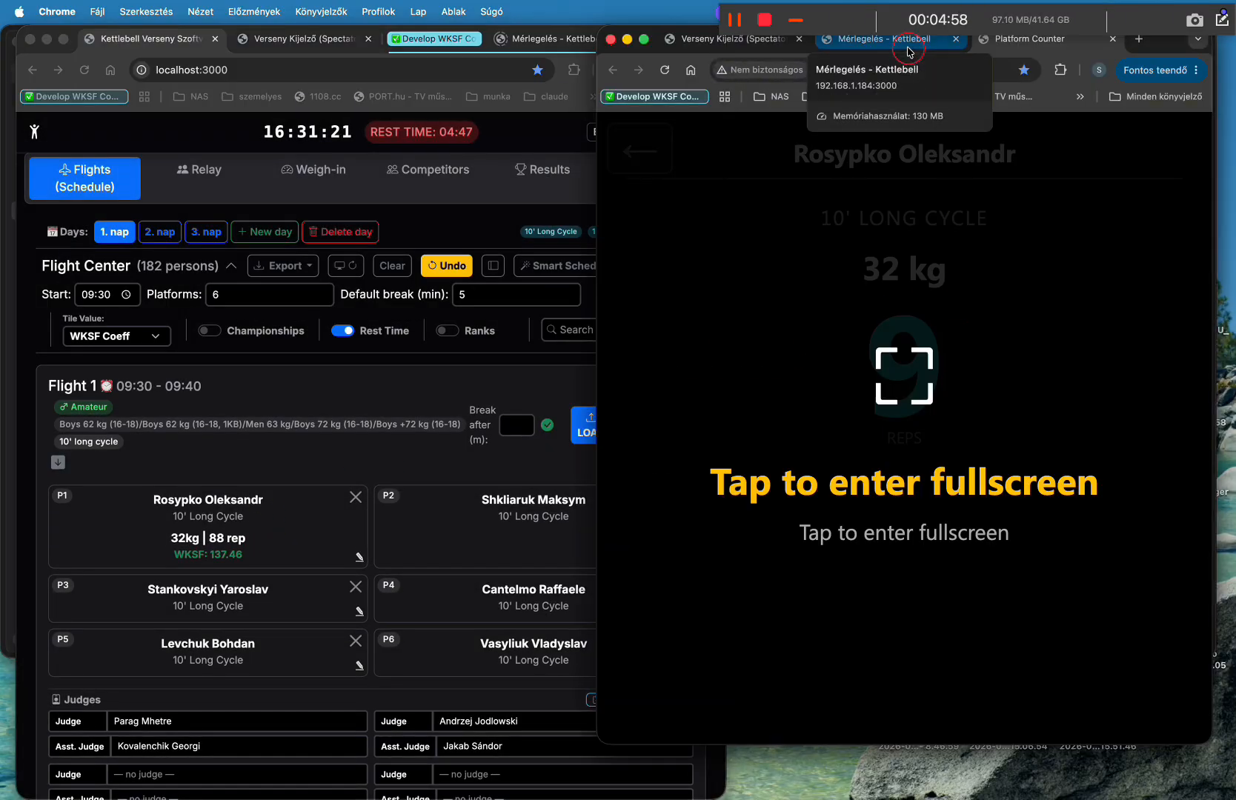
left_click(759, 46)
left_click(813, 249)
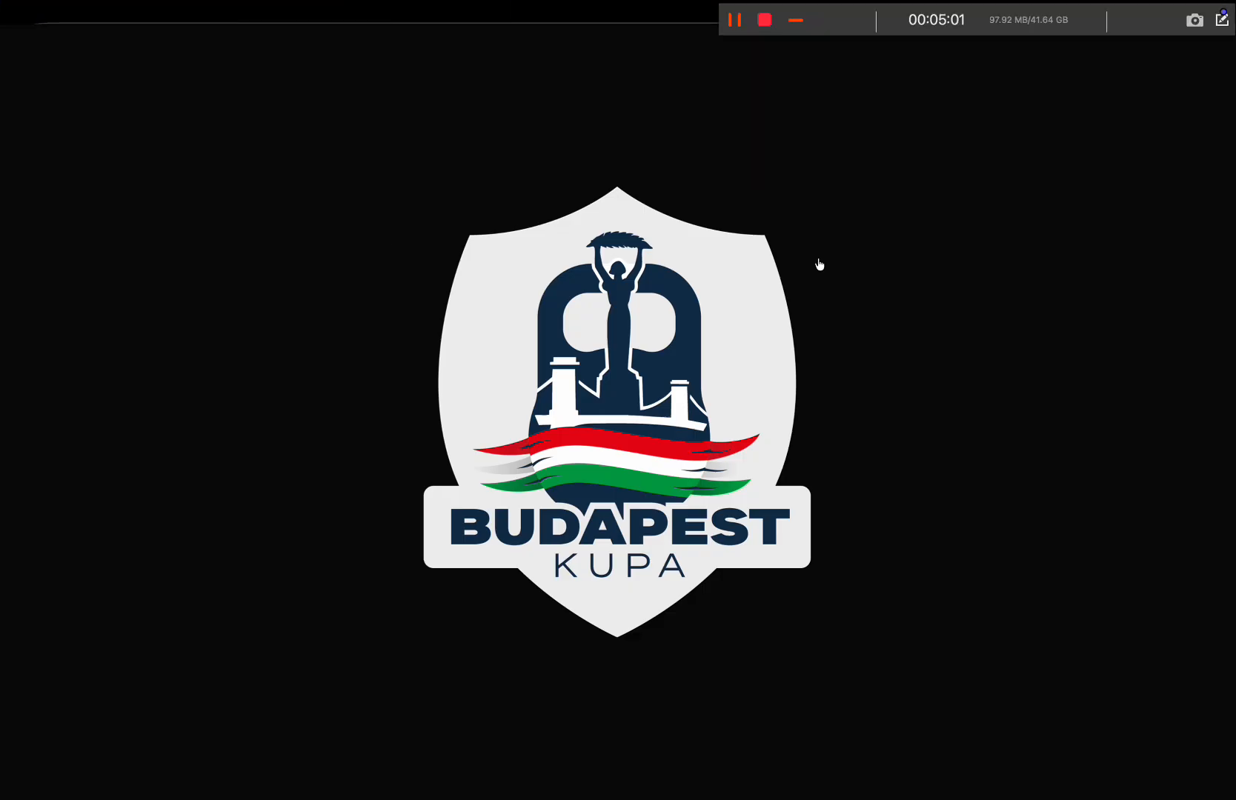
key("Escape")
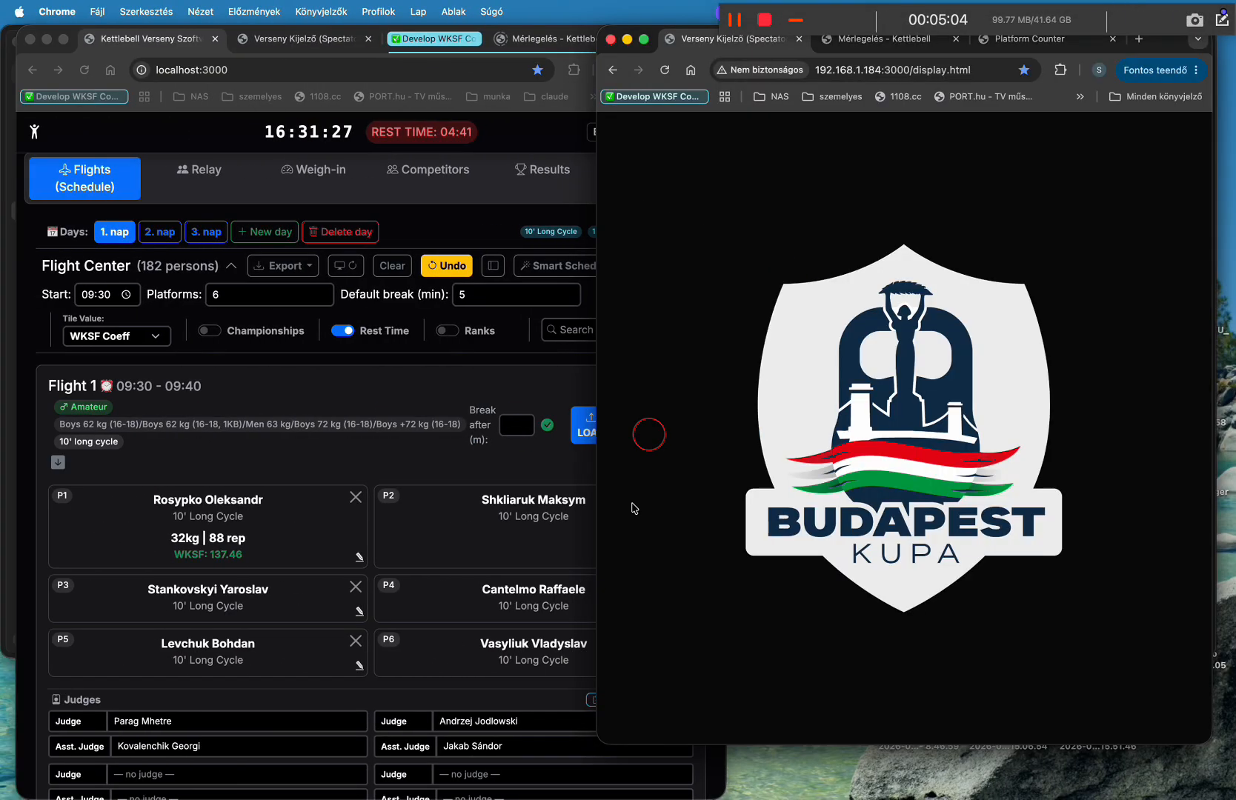
In the main window, load Flight 1 to the displays again and start it.
left_click(523, 476)
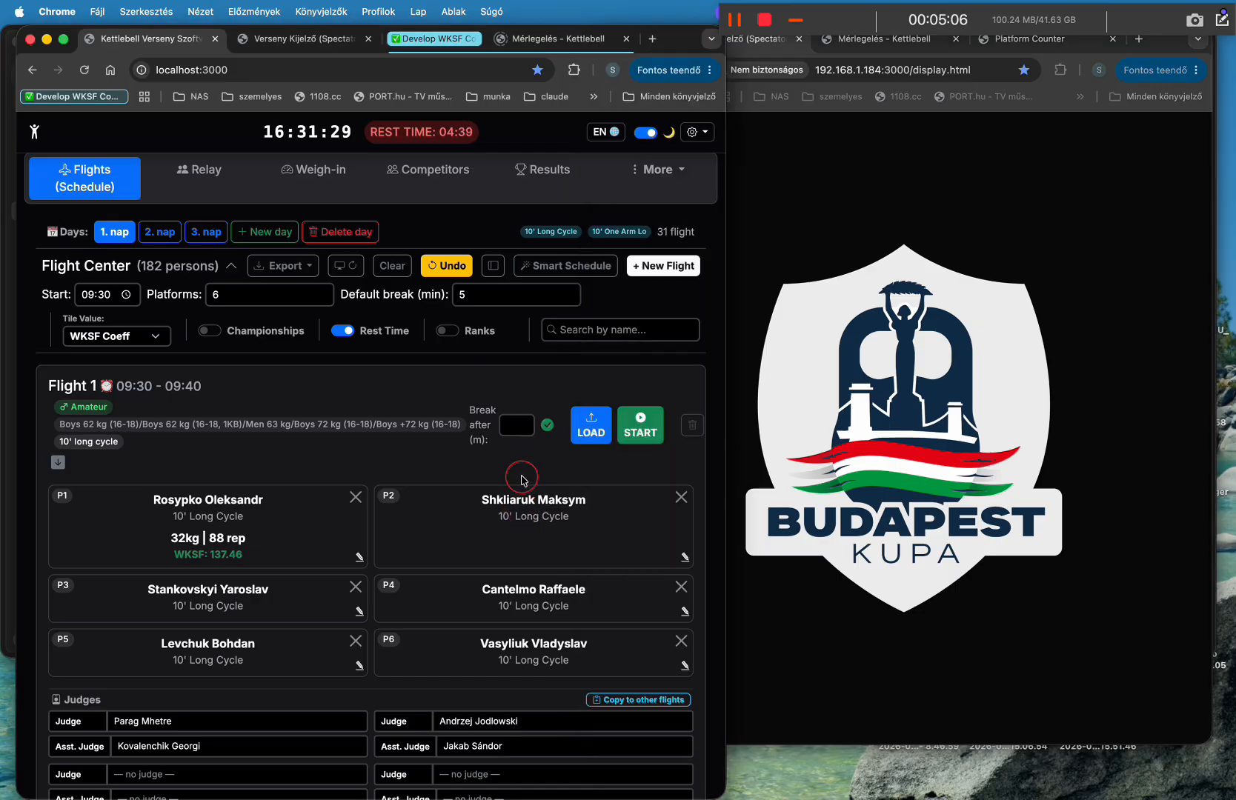
left_click(592, 437)
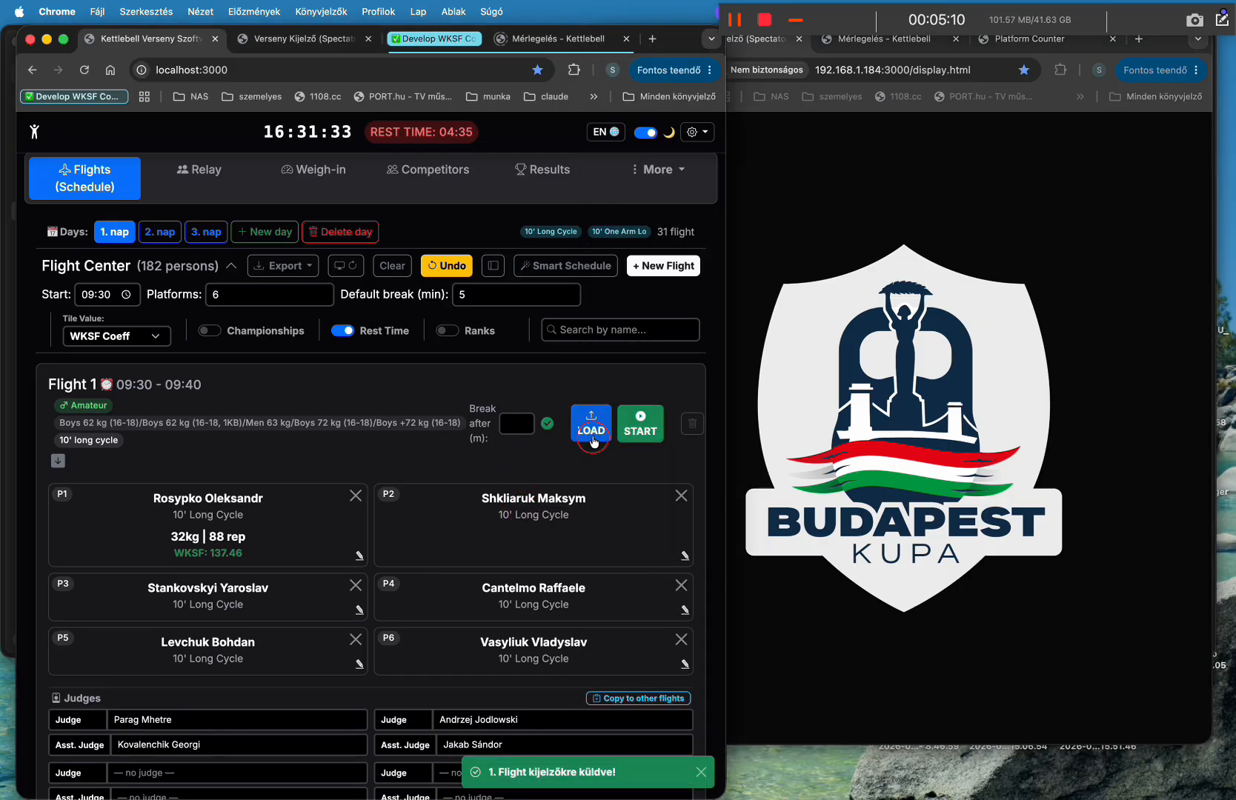
left_click(640, 433)
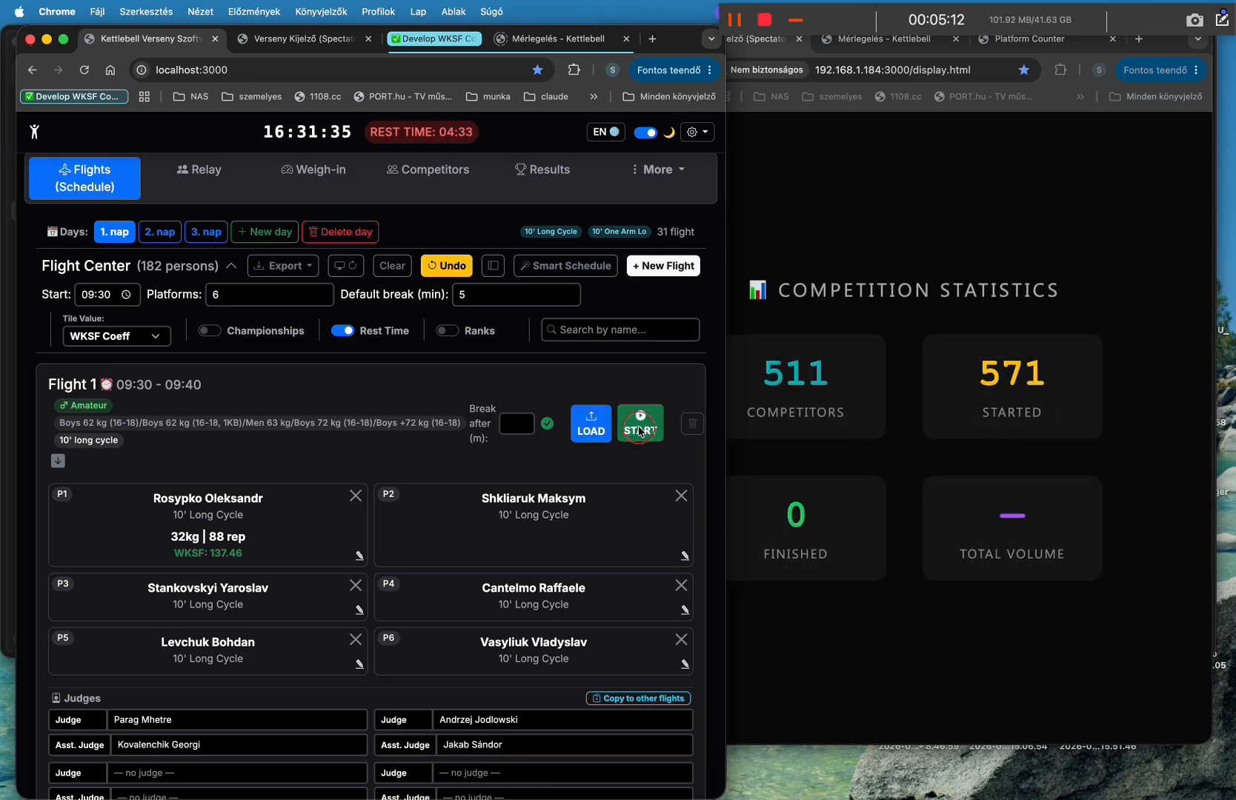
Count four reps for platform 1 on the full-screen platform counter and return to the spectator display.
left_click(880, 268)
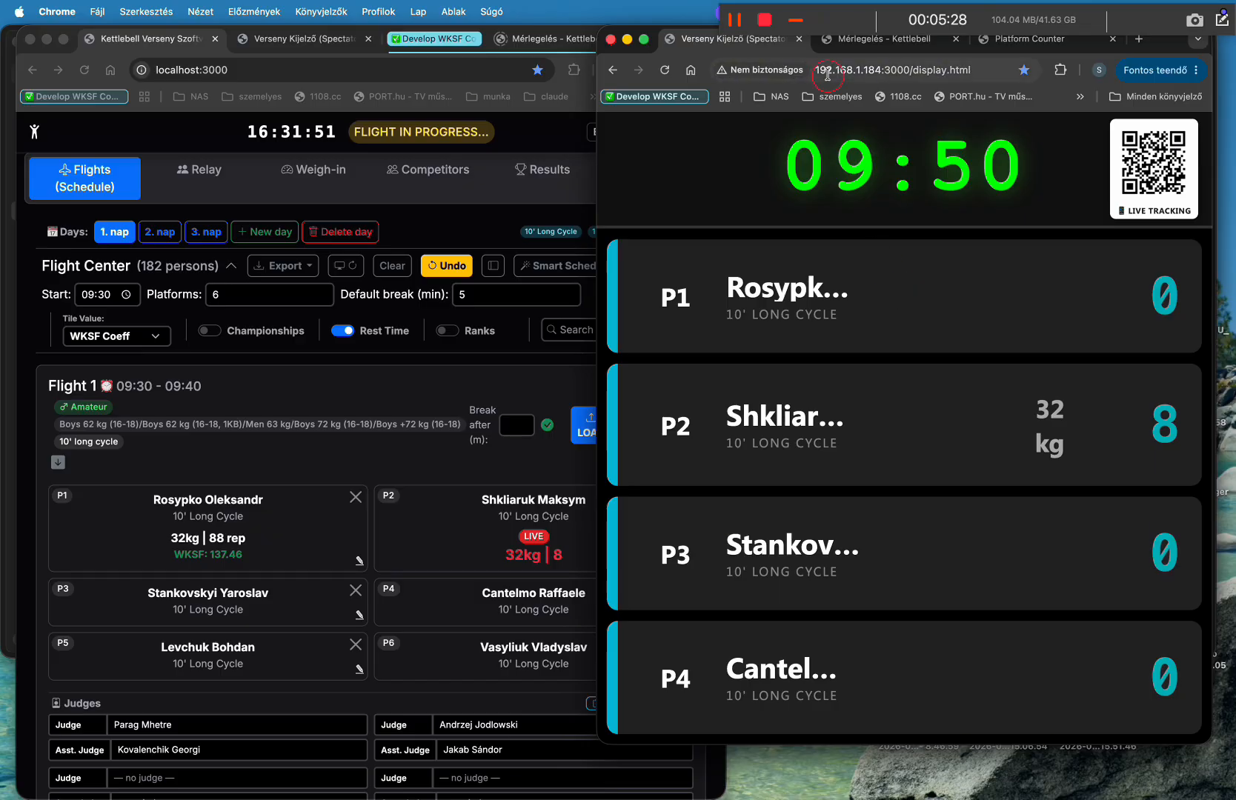
left_click(1022, 44)
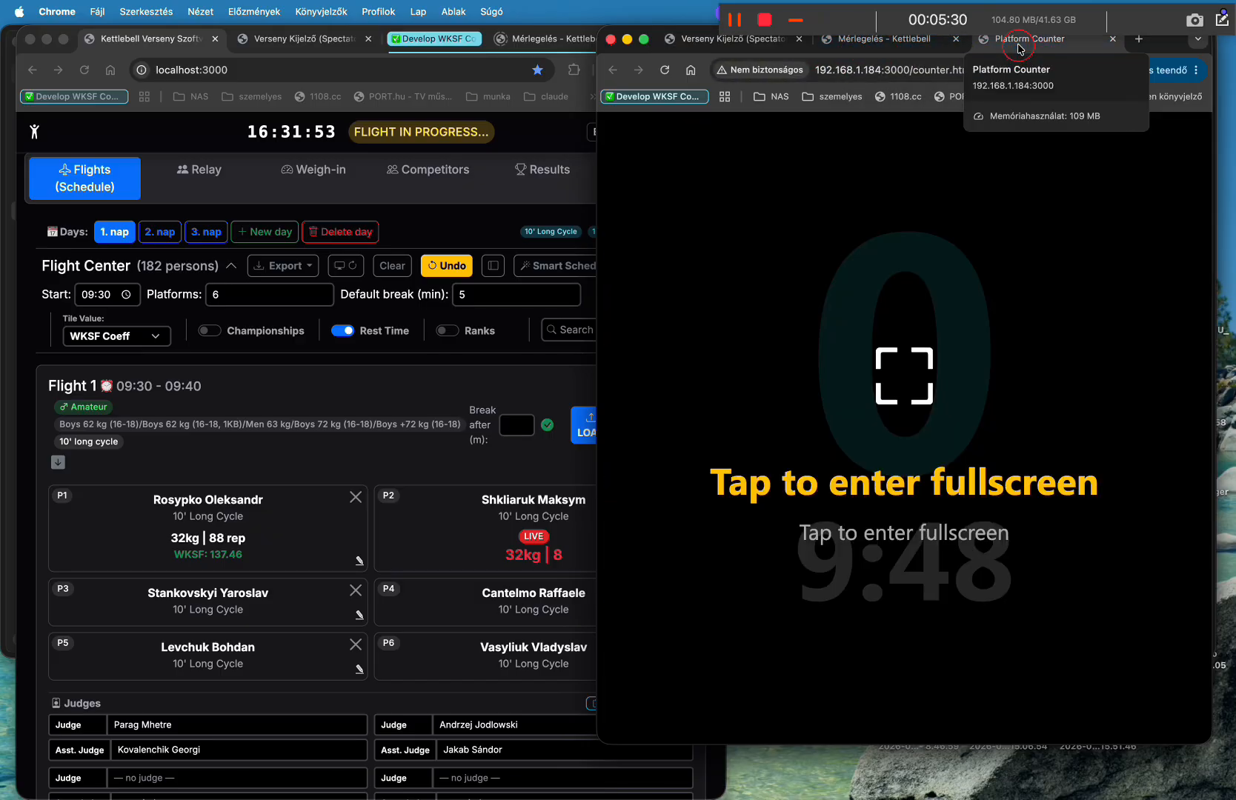
left_click(921, 274)
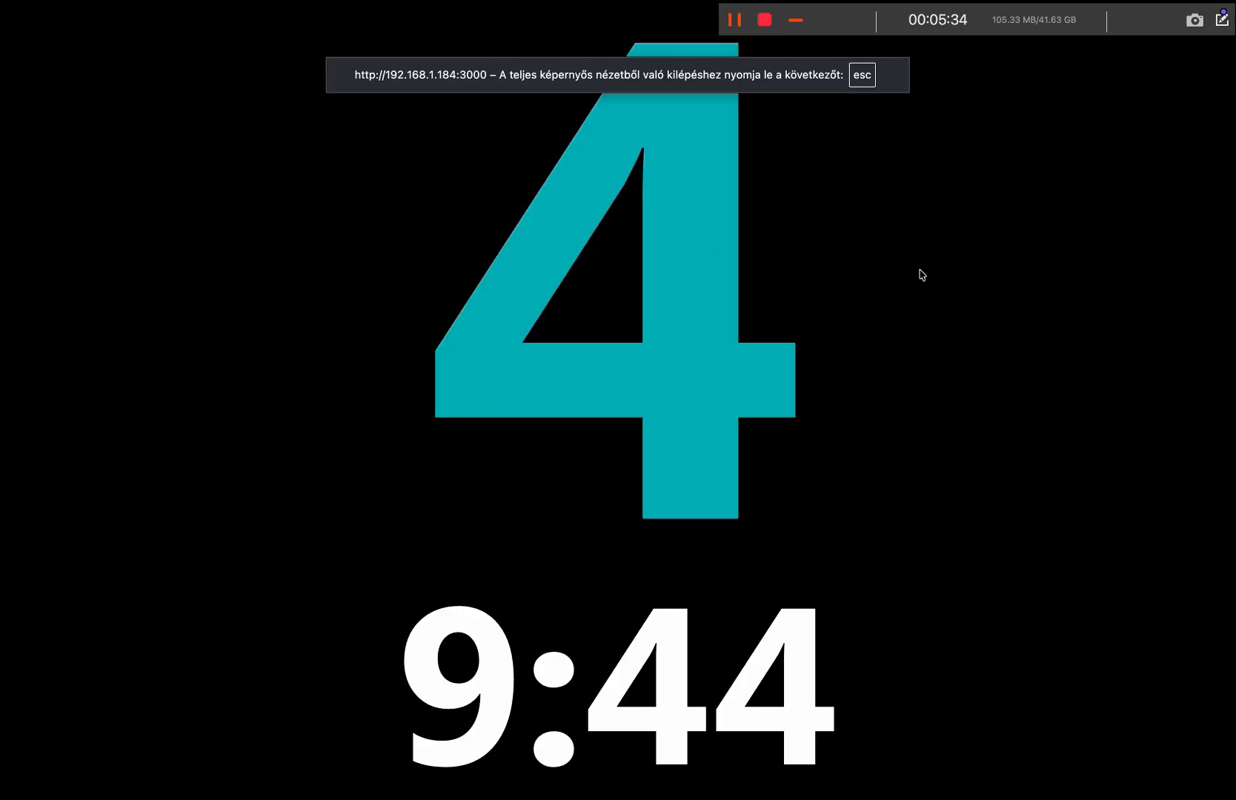
left_click(921, 274)
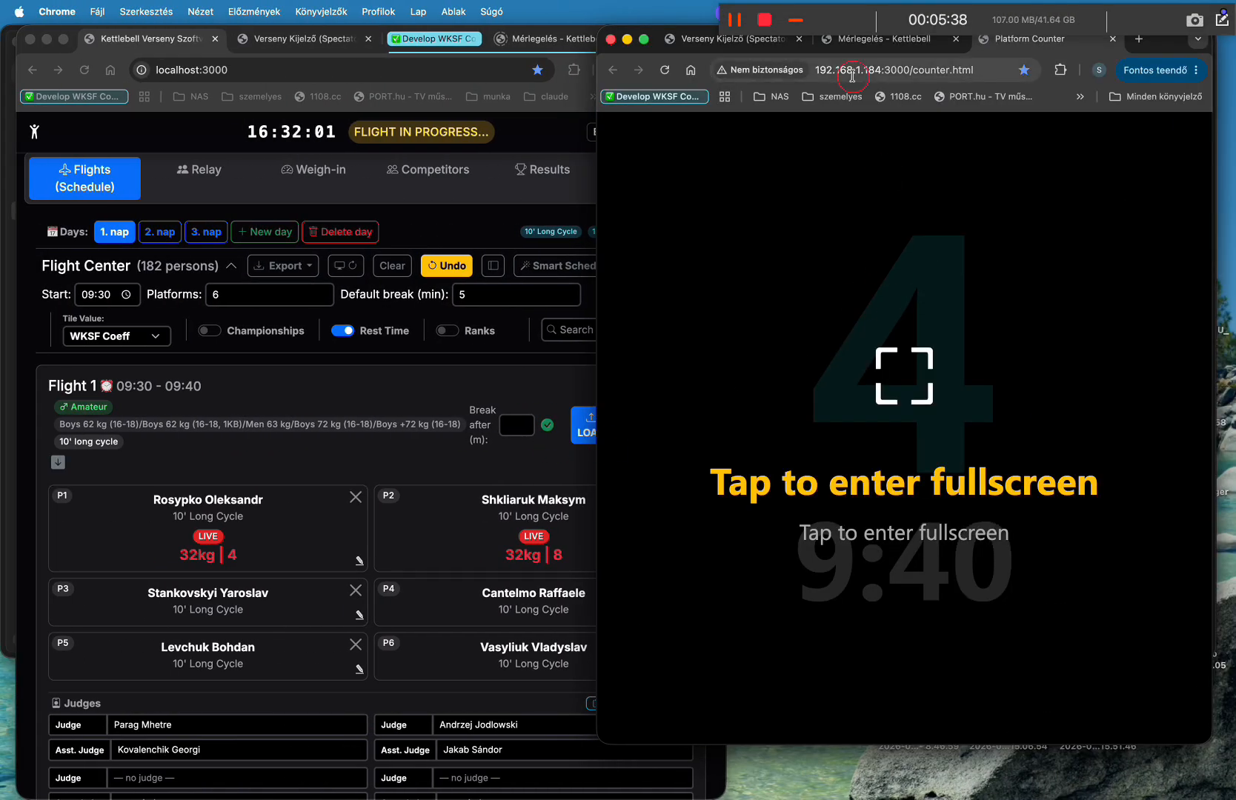
left_click(769, 41)
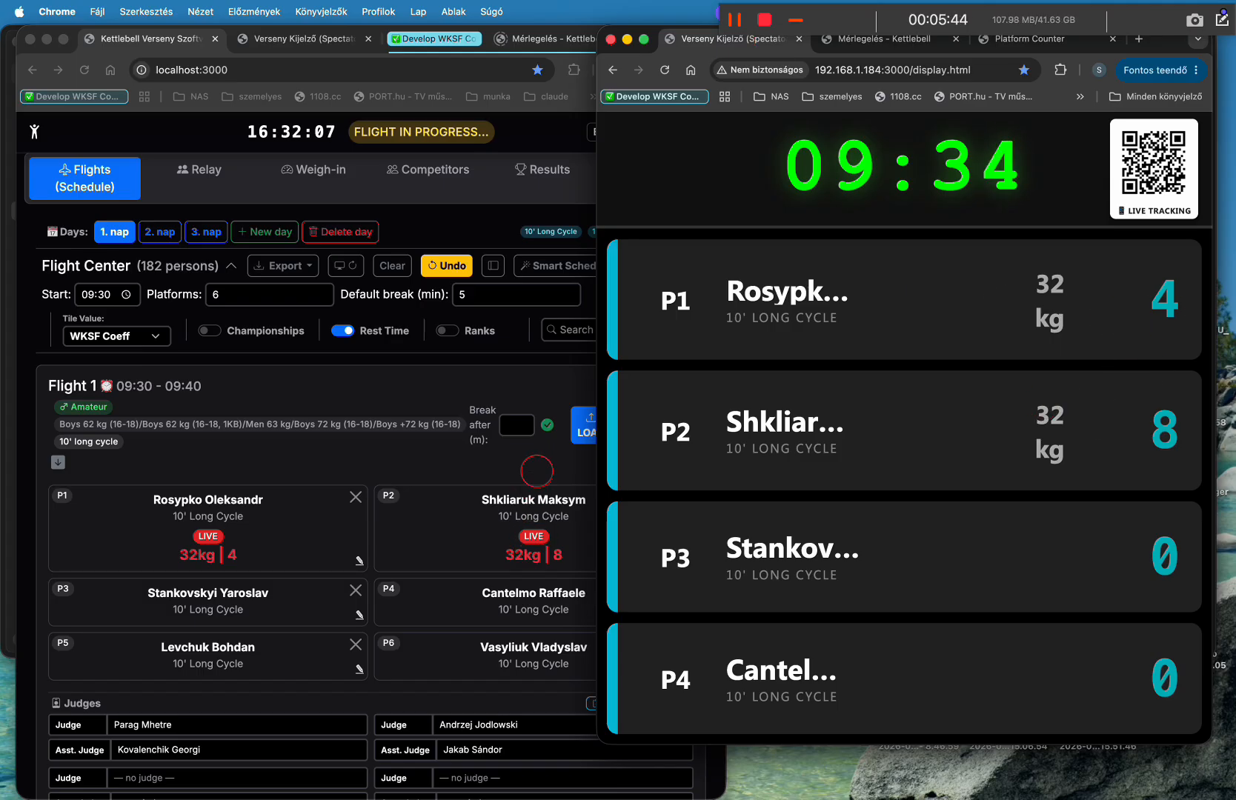
Stop the running Flight 1 from the flight schedule and save the counted reps.
left_click(536, 472)
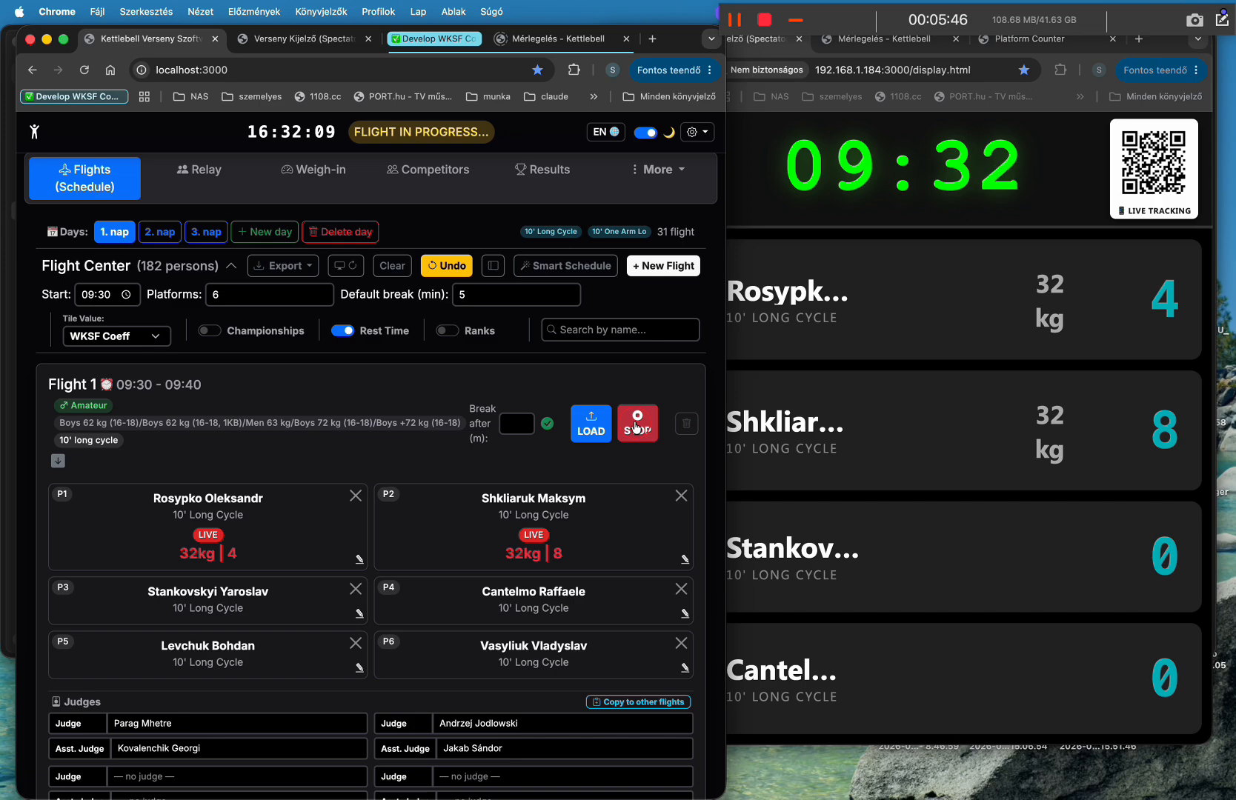
left_click(635, 428)
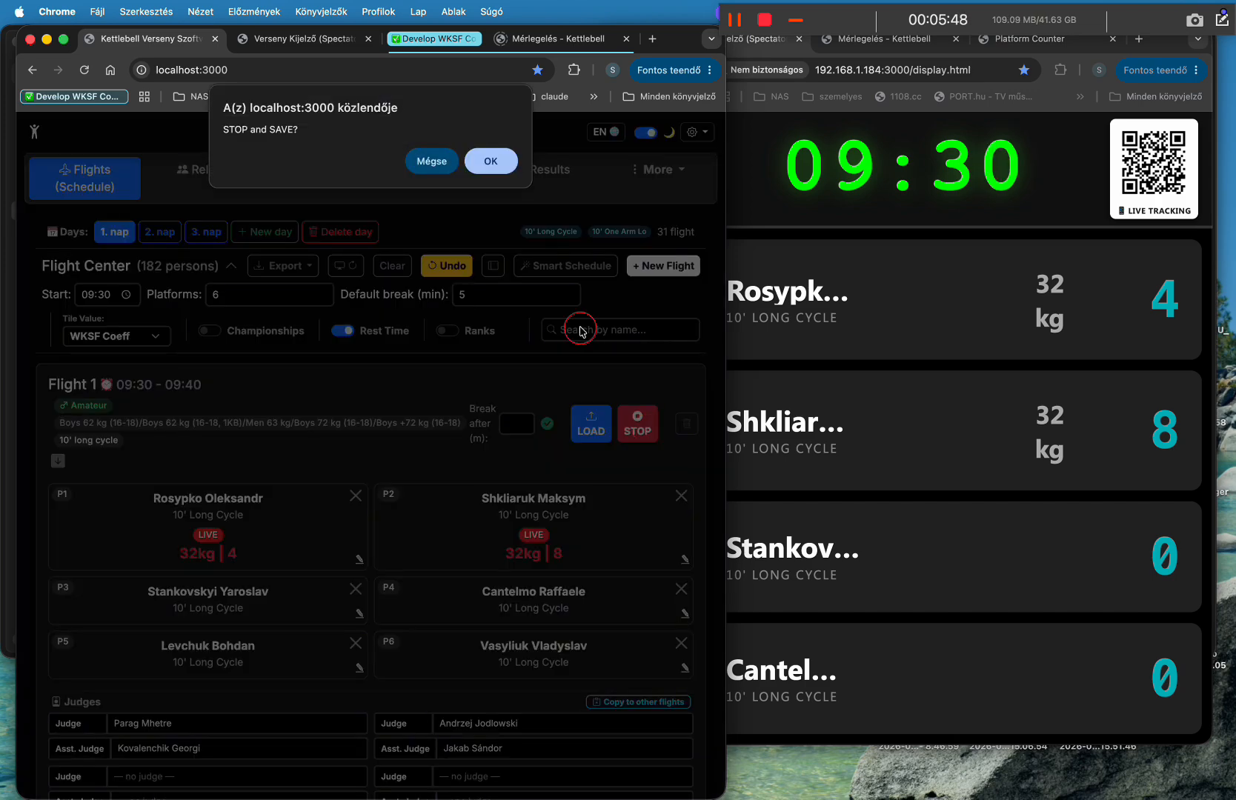
left_click(491, 161)
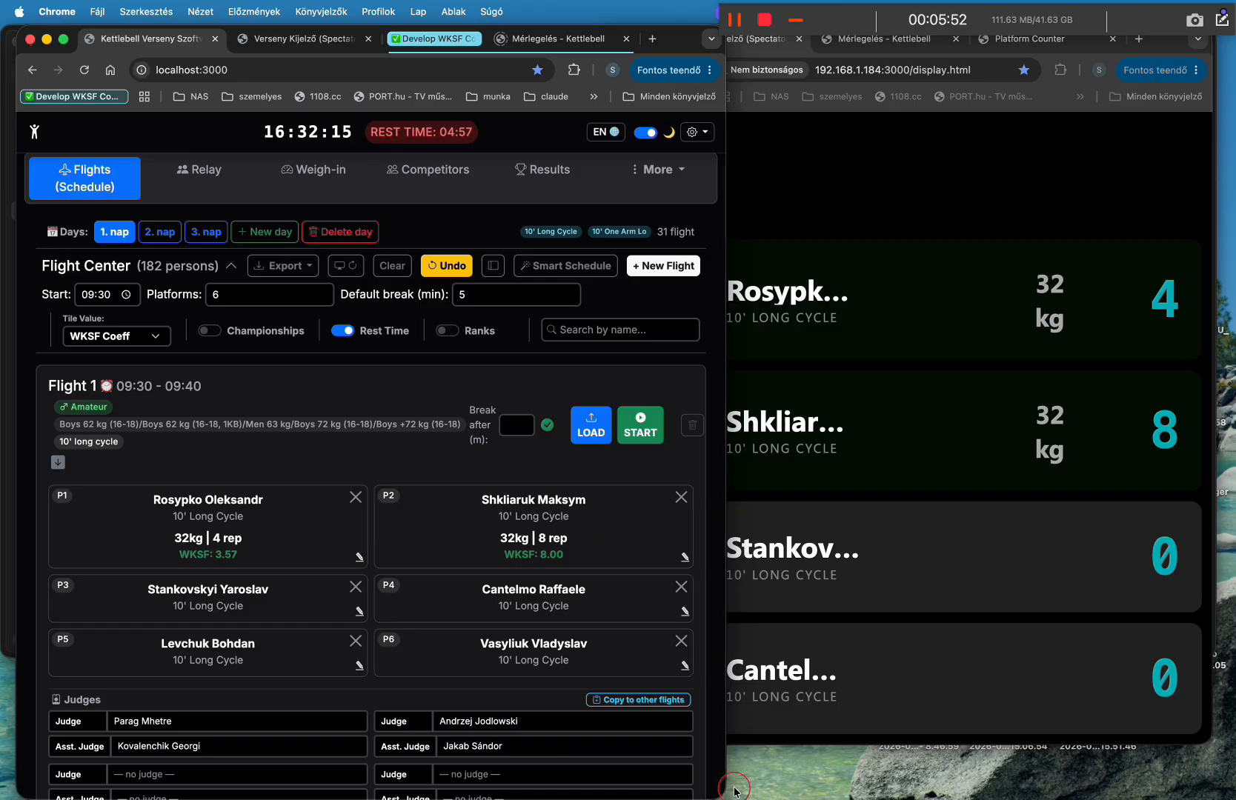
Widen the main window and set the Flight 1, platform 1 competitor's result to 88 reps.
left_click_drag(728, 788, 1235, 798)
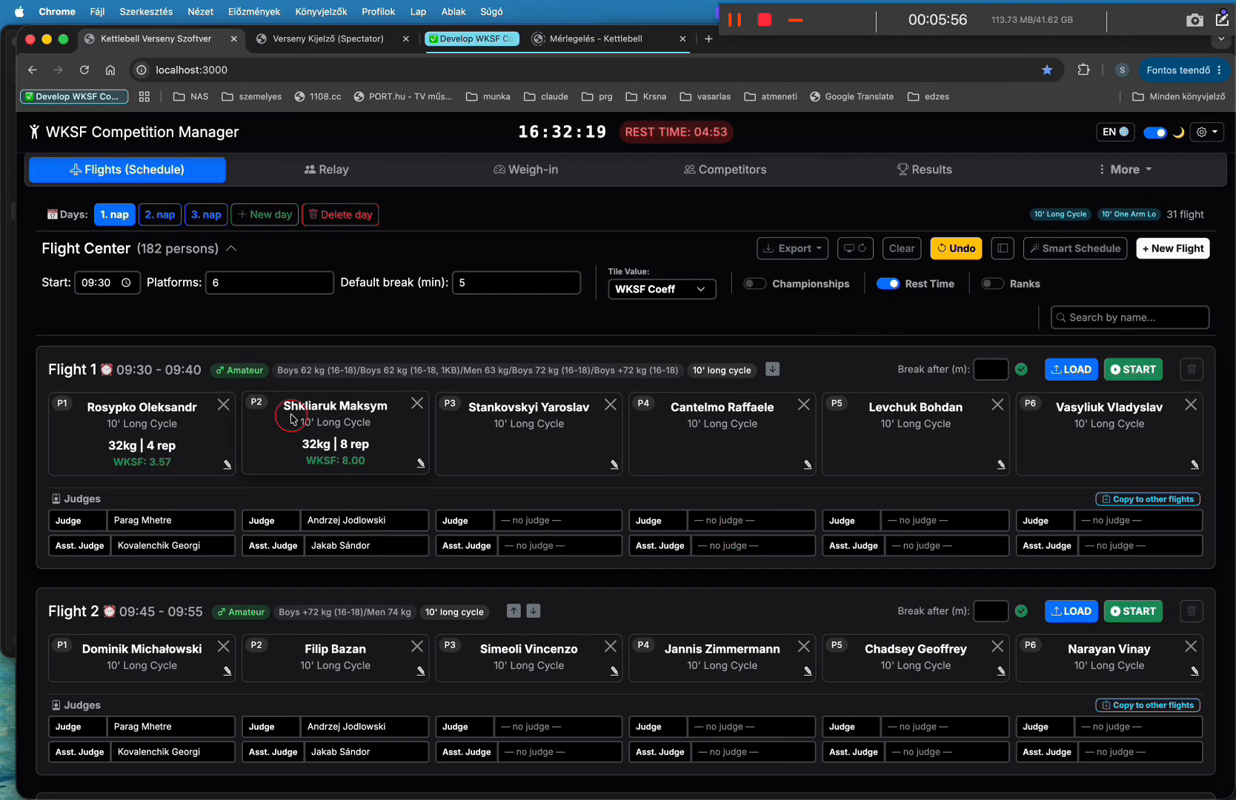
left_click(228, 464)
left_click(739, 272)
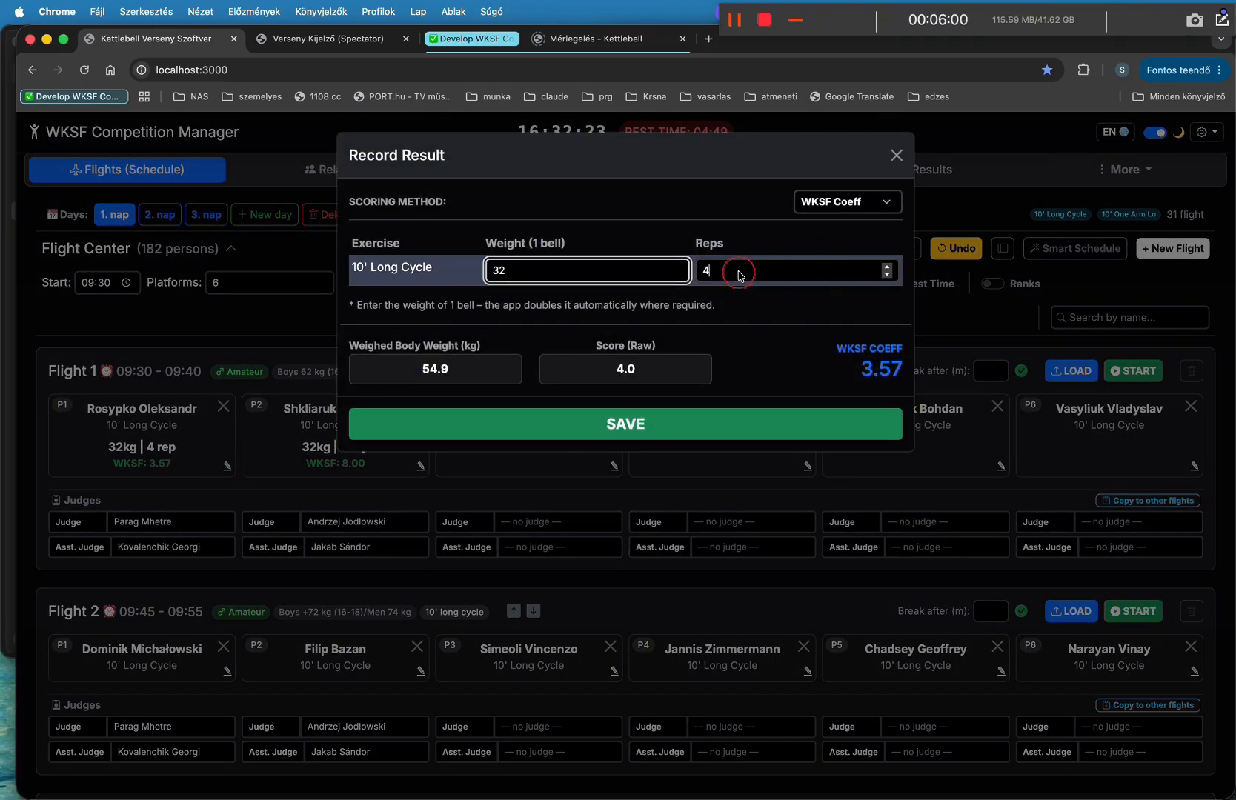
type("88")
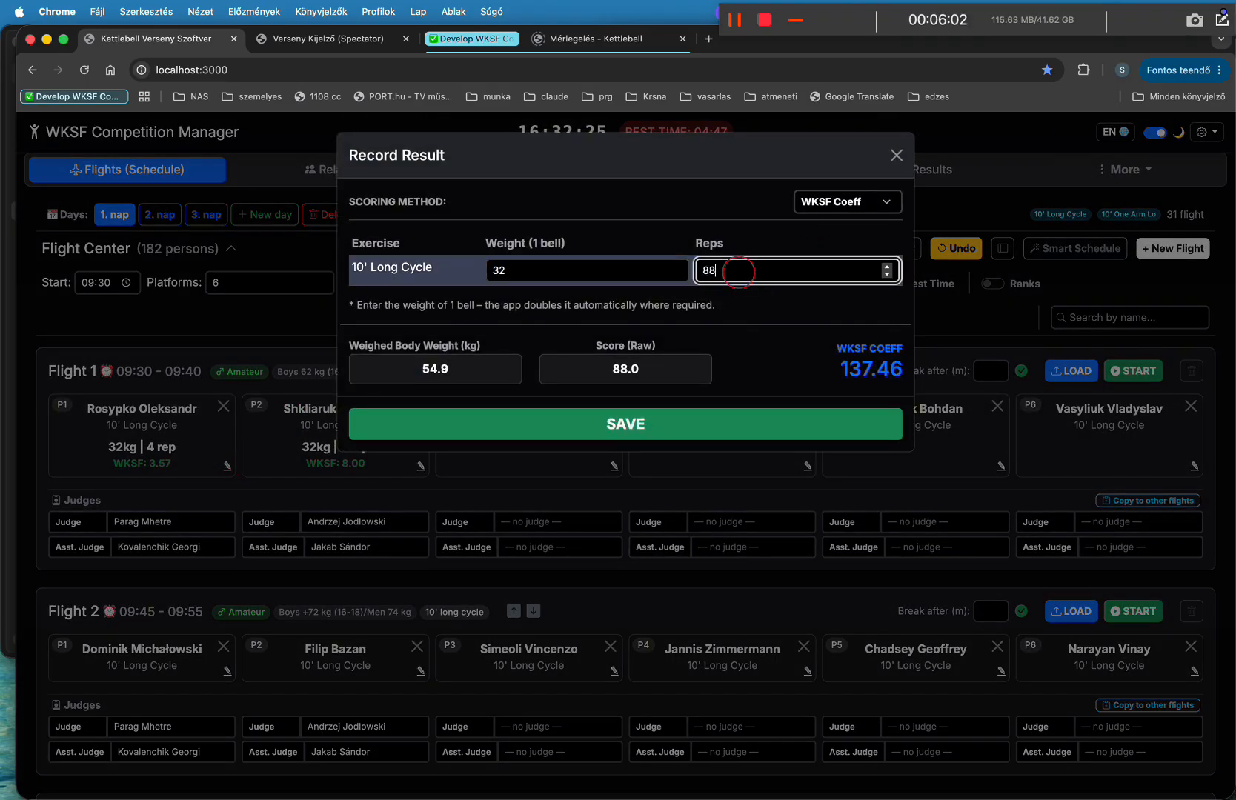
key("Return")
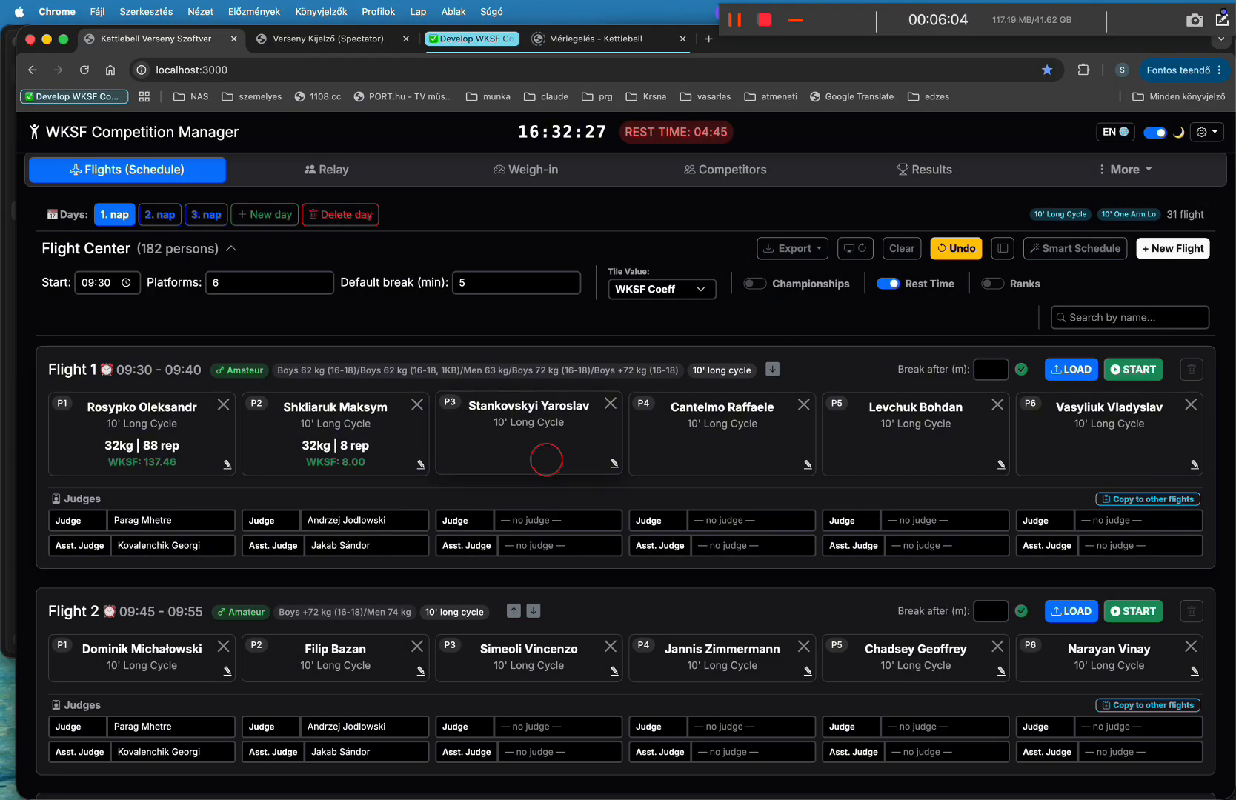
Set the Flight 1, platform 2 competitor's result to 76 reps and save it.
left_click(420, 464)
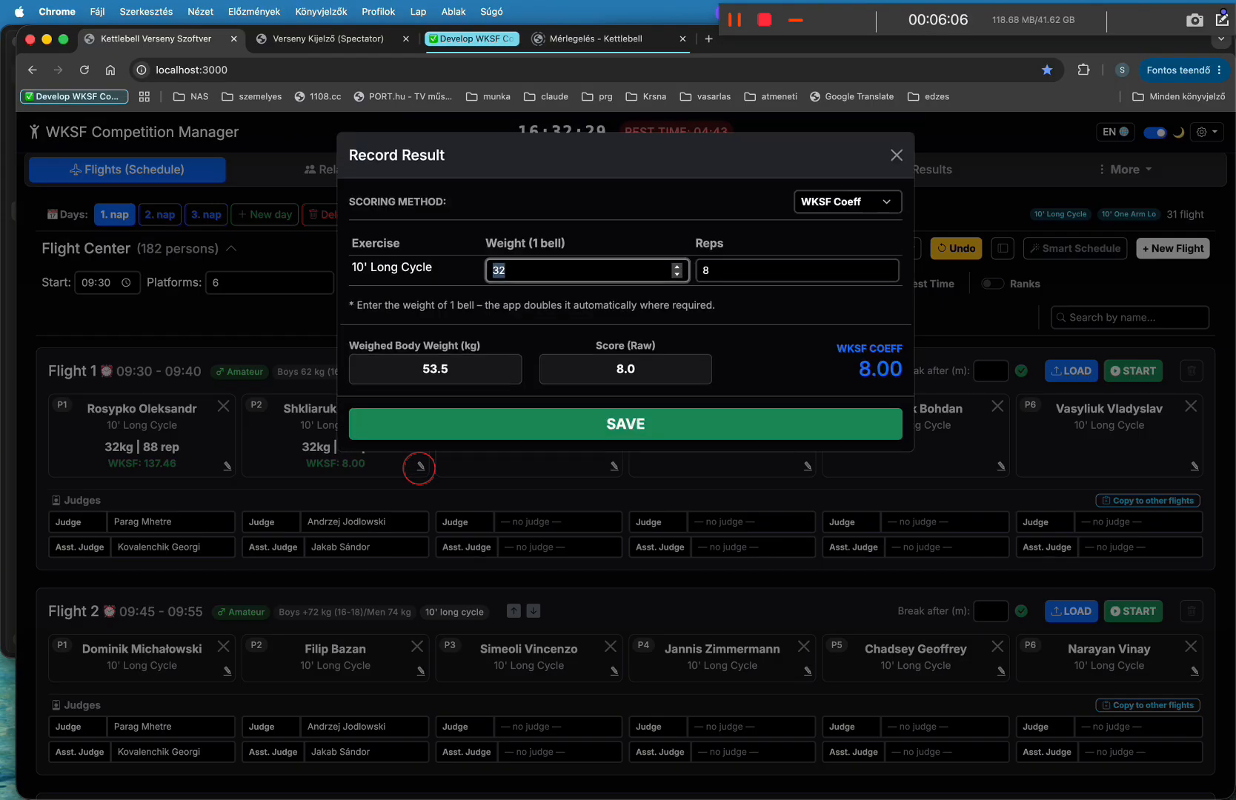
left_click(734, 277)
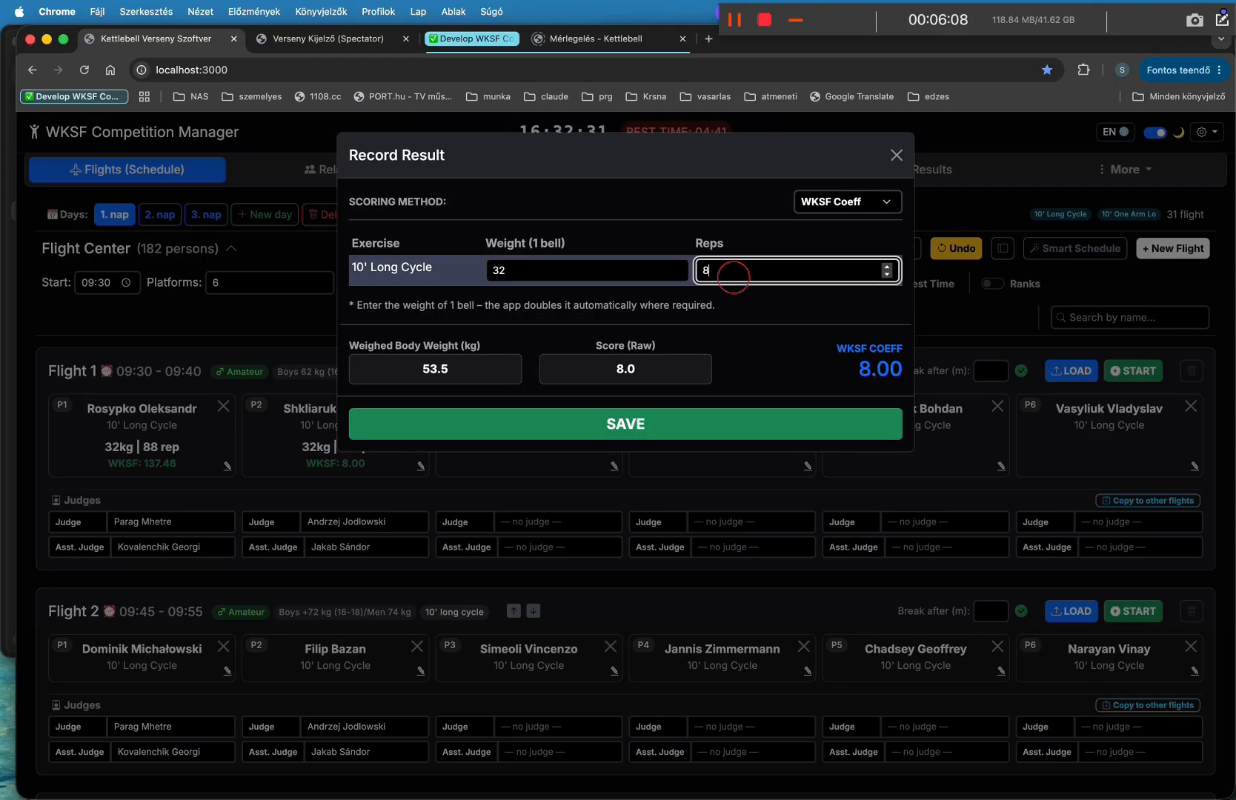
type("76")
key("Return")
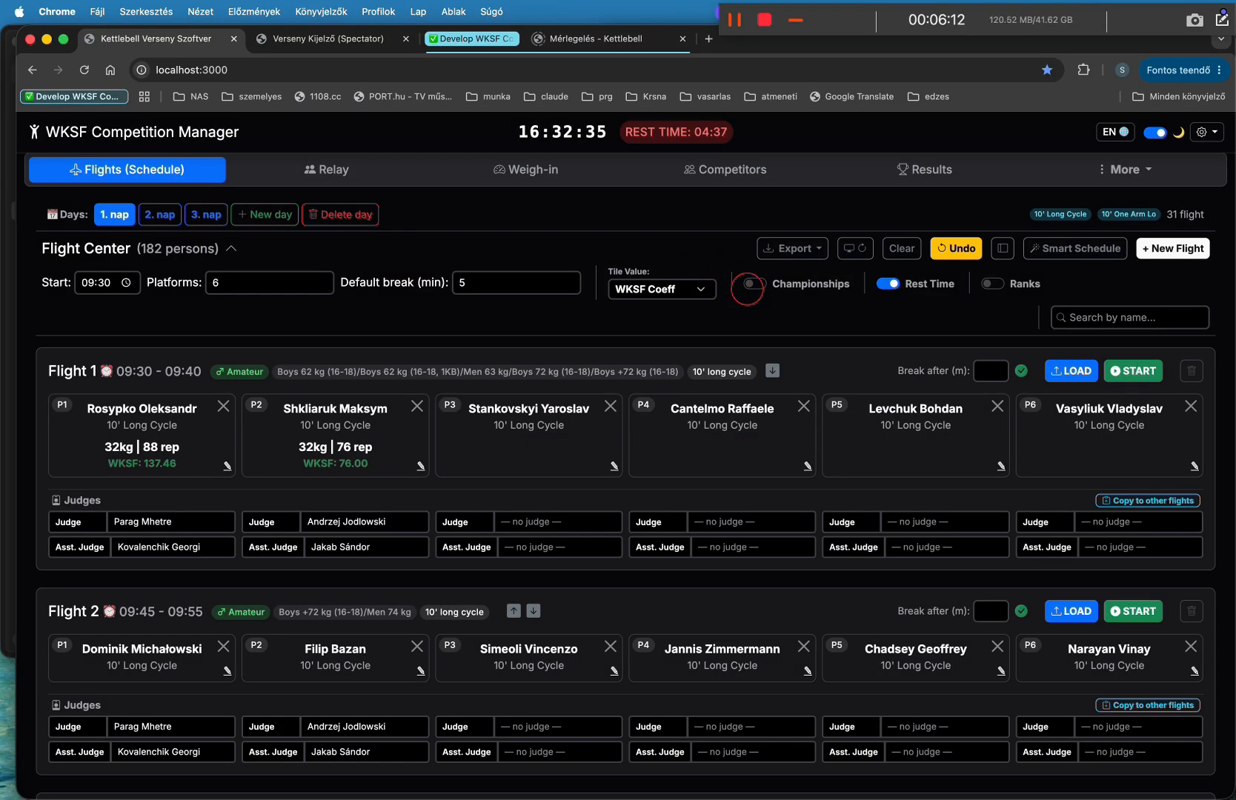
Search for the Flight 1, platform 2 competitor, open their result, and filter the results to 10' Long Cycle.
key("super+k")
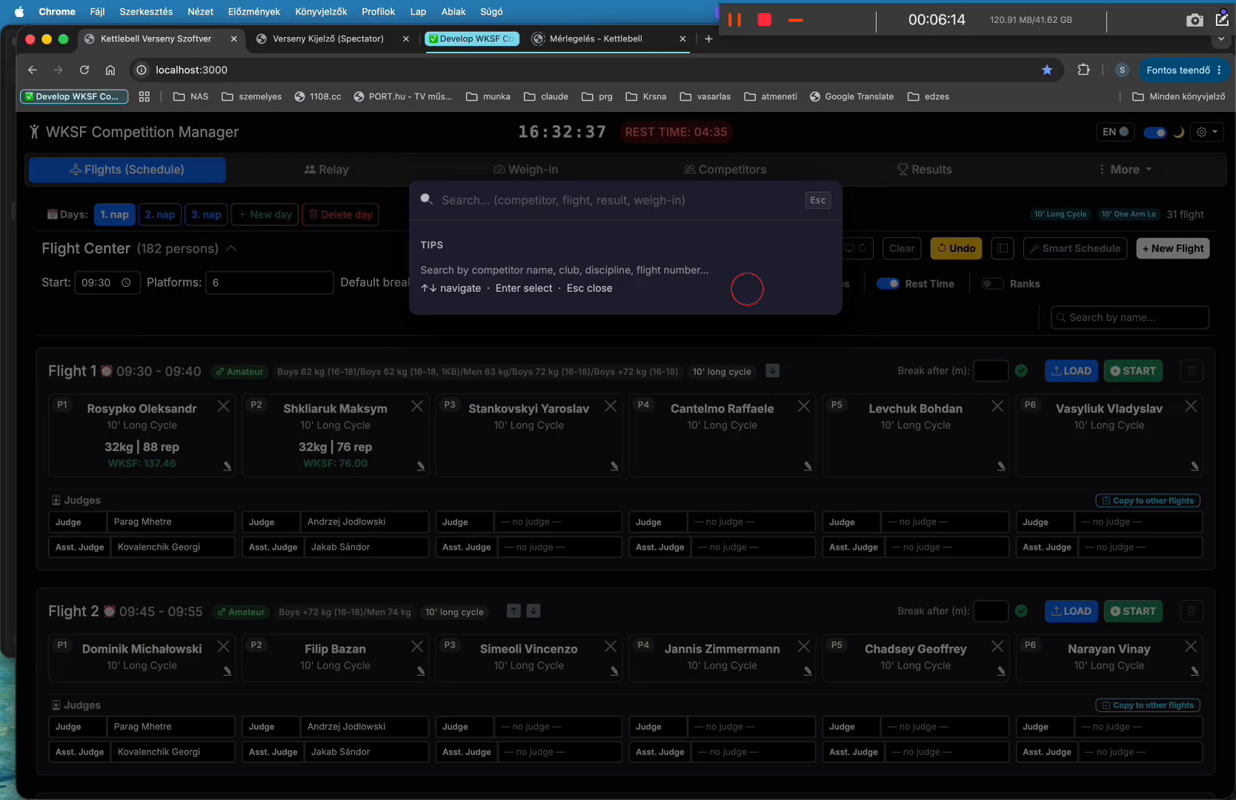
type("shkil")
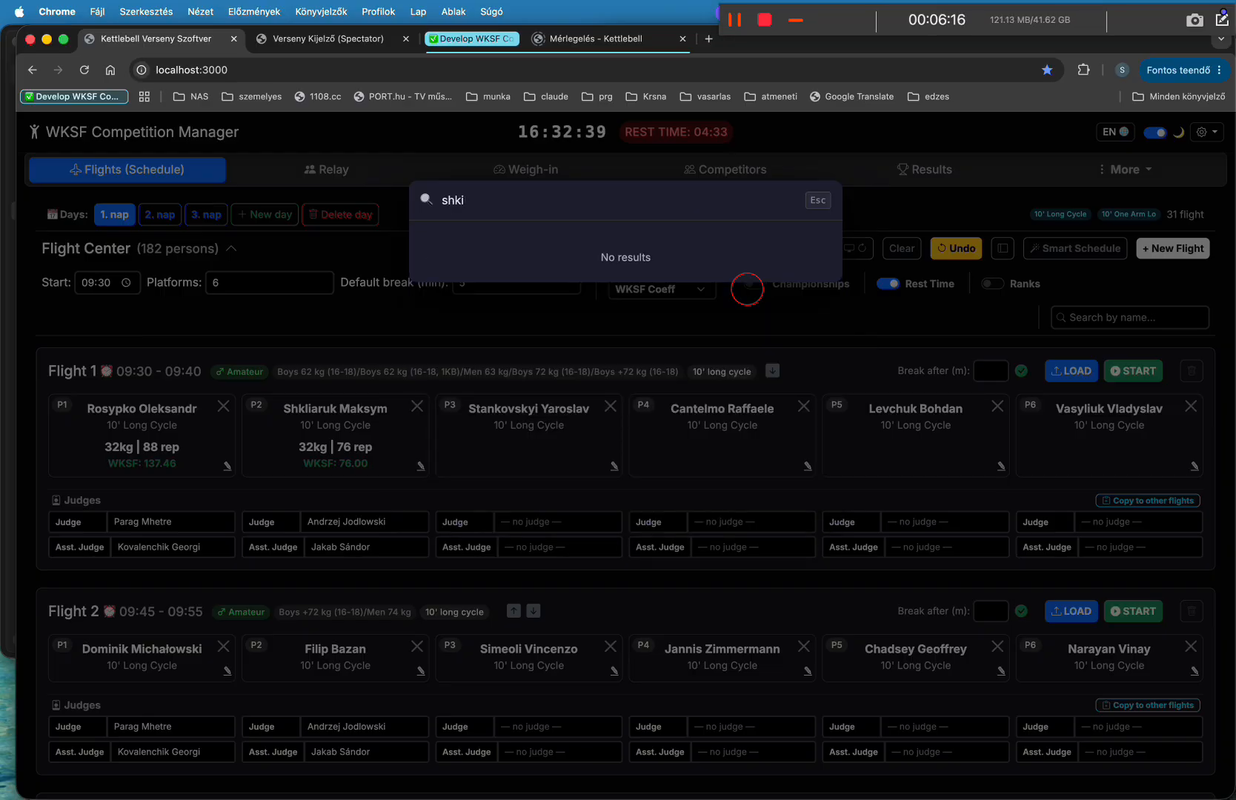
key("BackSpace")
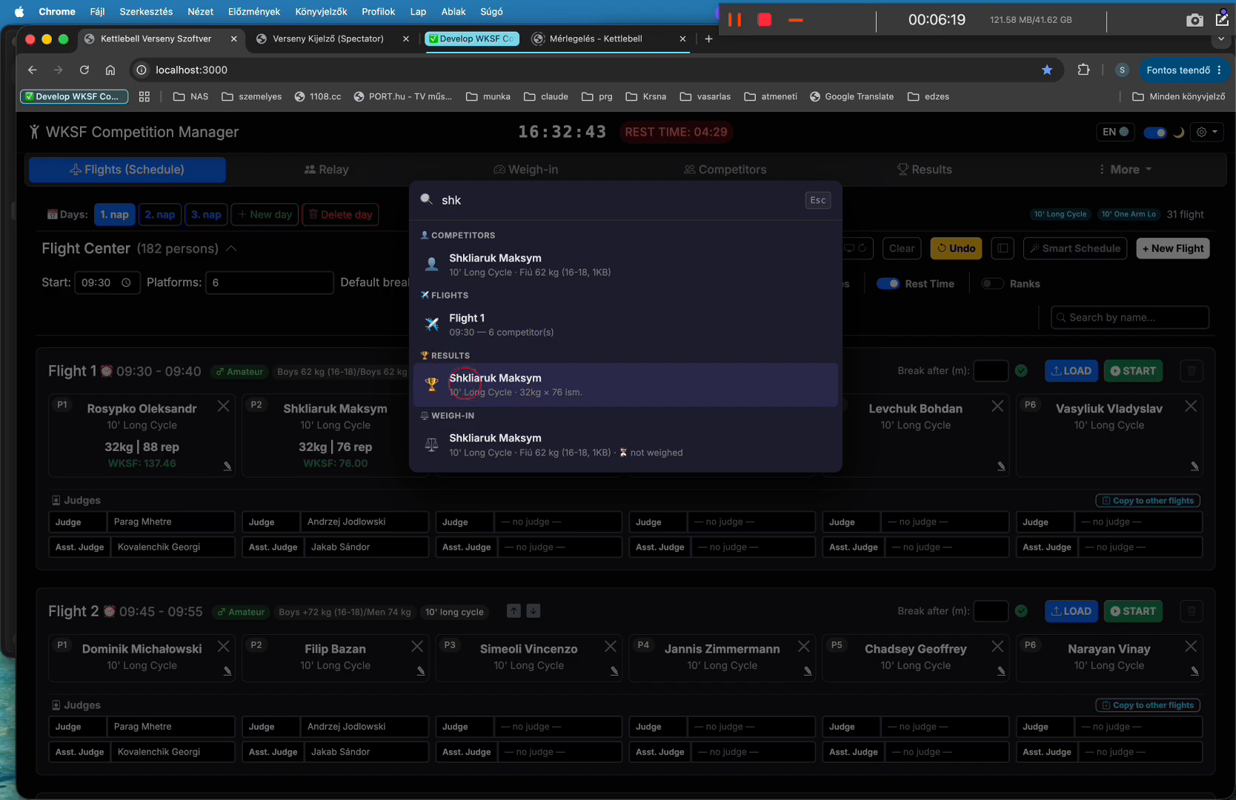
left_click(490, 387)
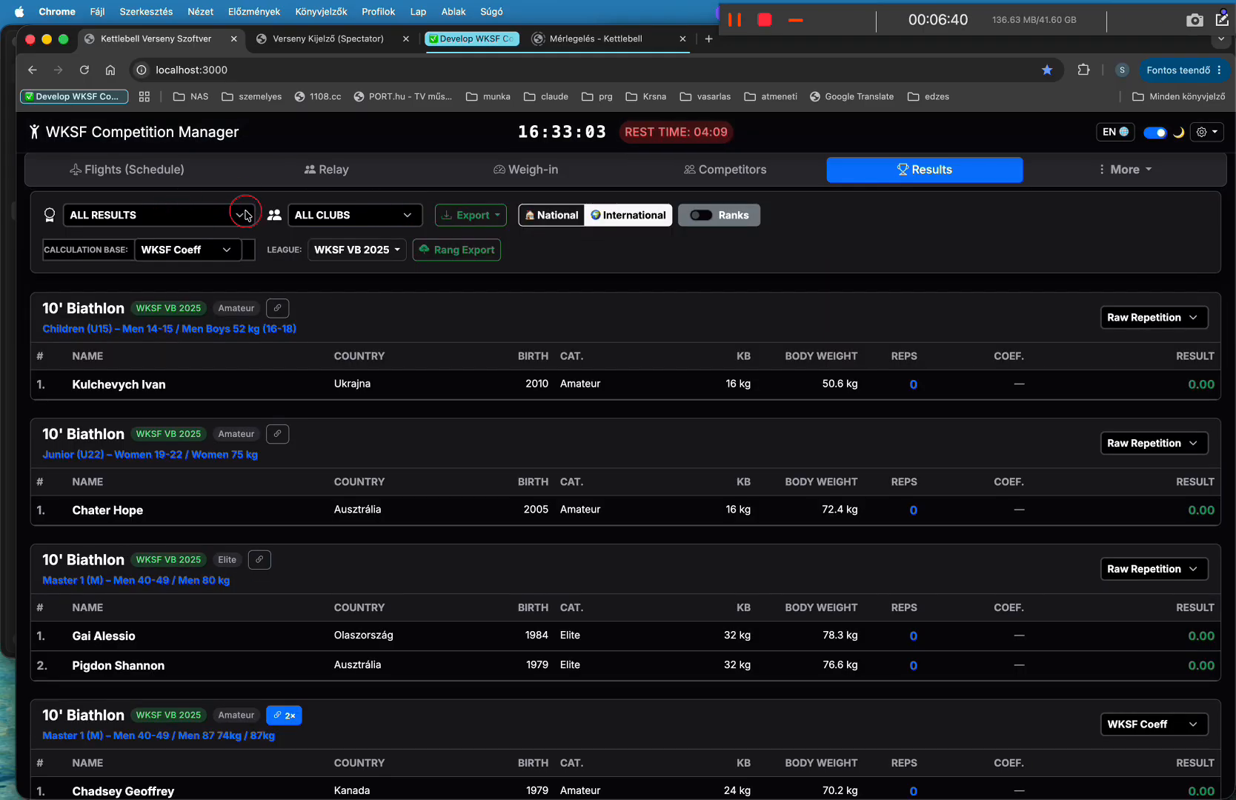
left_click(244, 215)
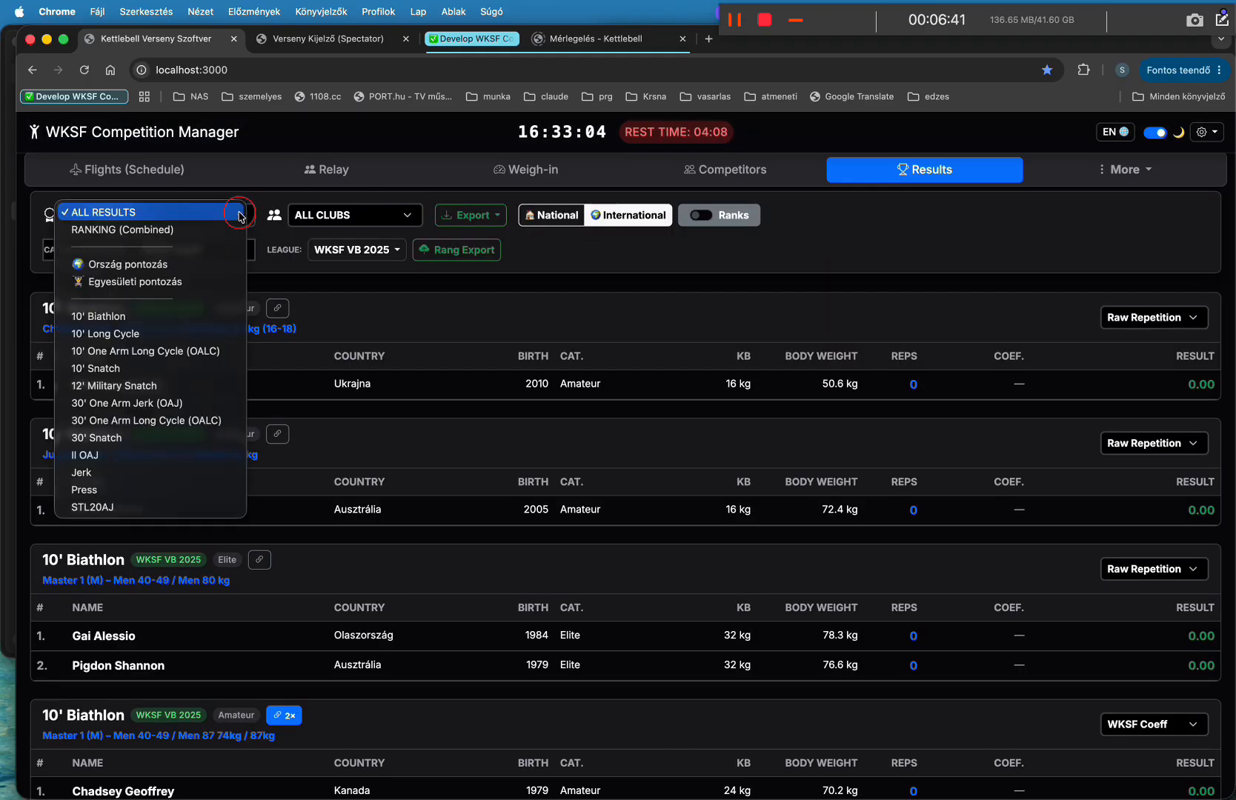
left_click(216, 332)
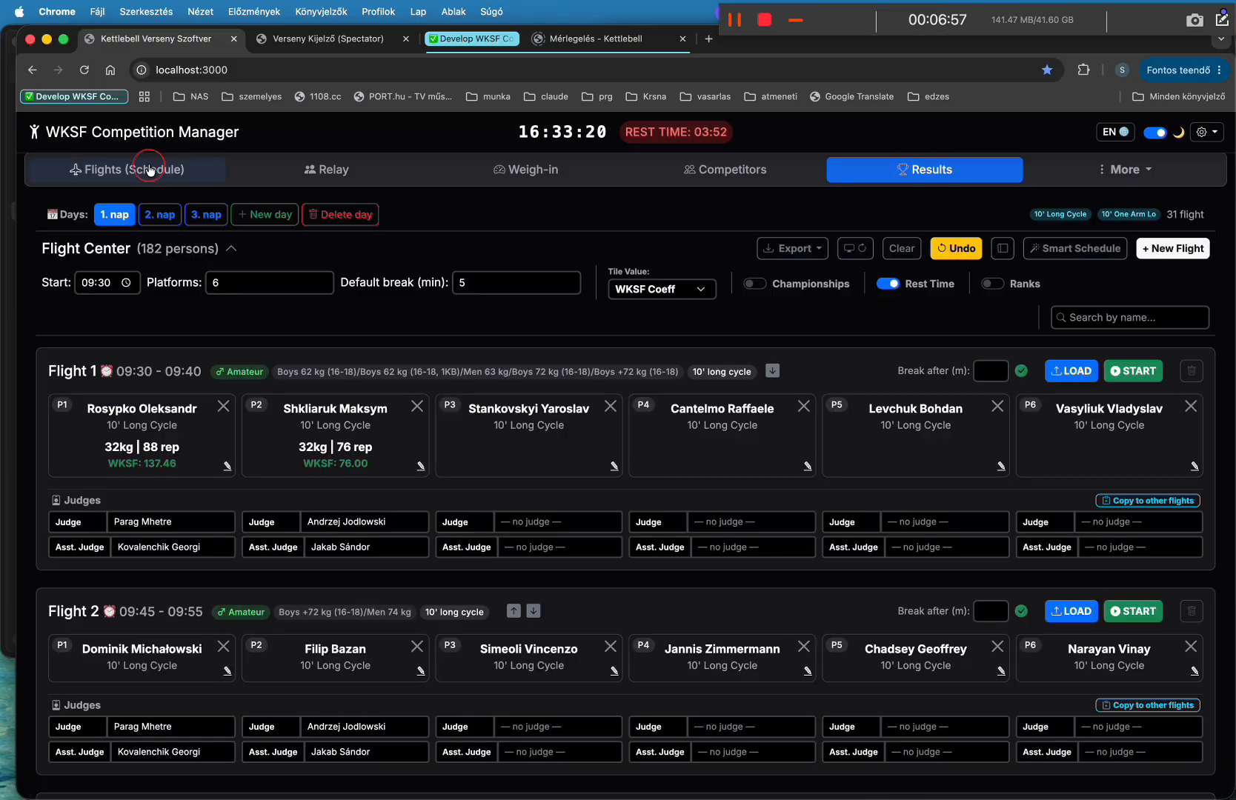
Return to the flight schedule and use the global search to open the Flight 1, platform 1 competitor's result.
left_click(200, 169)
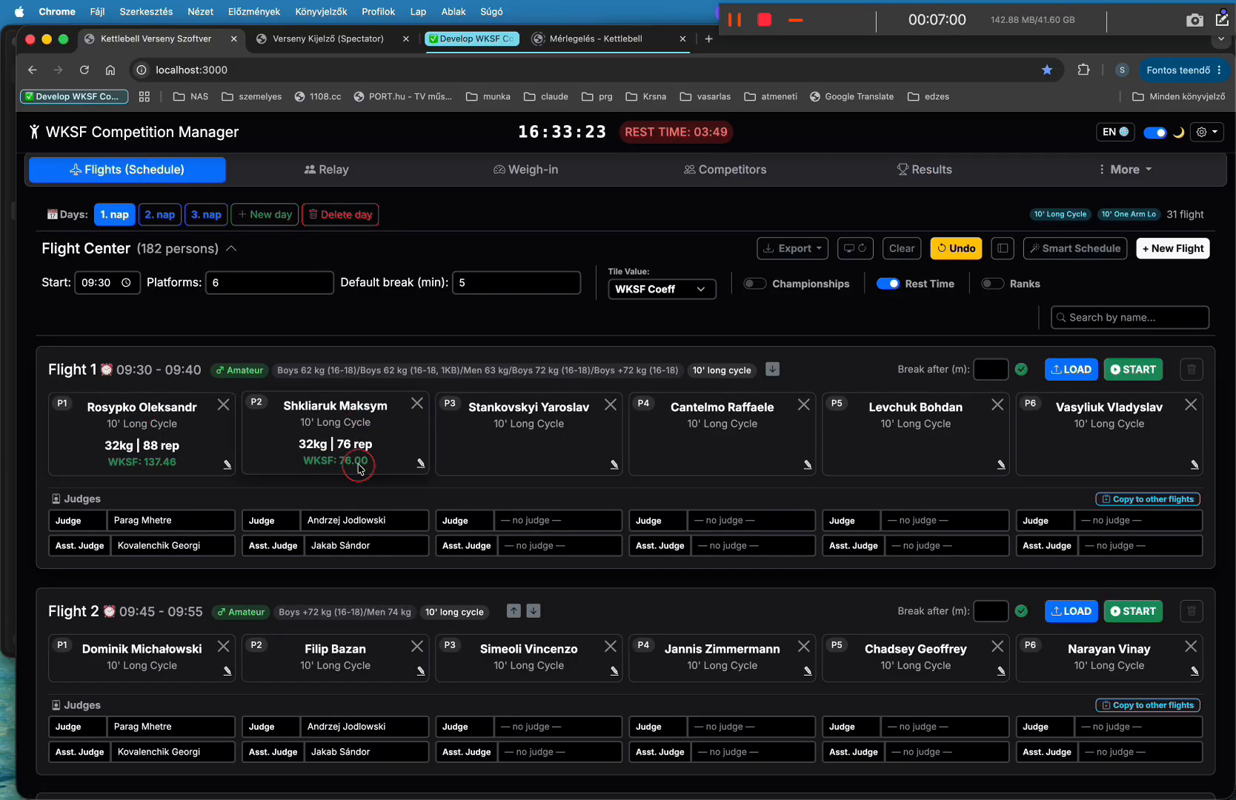
key("super+k")
type("Ro")
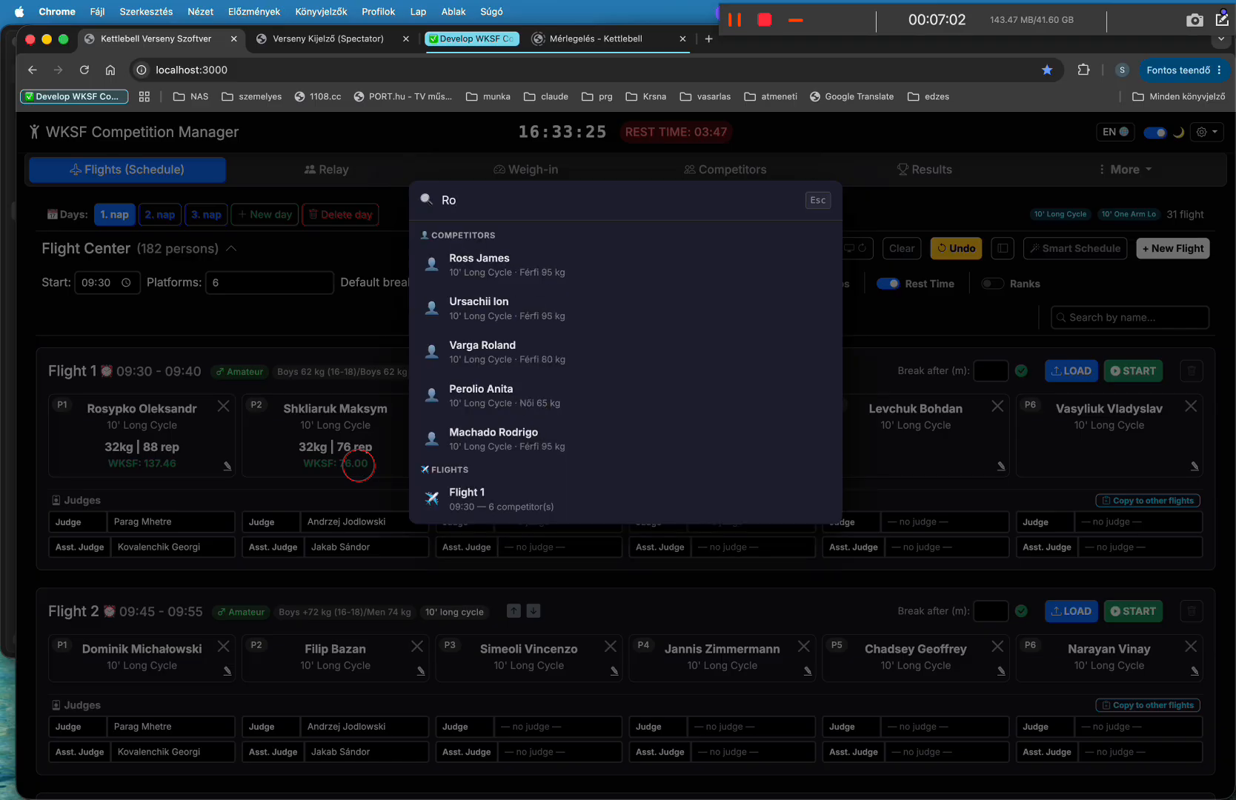
type("sy")
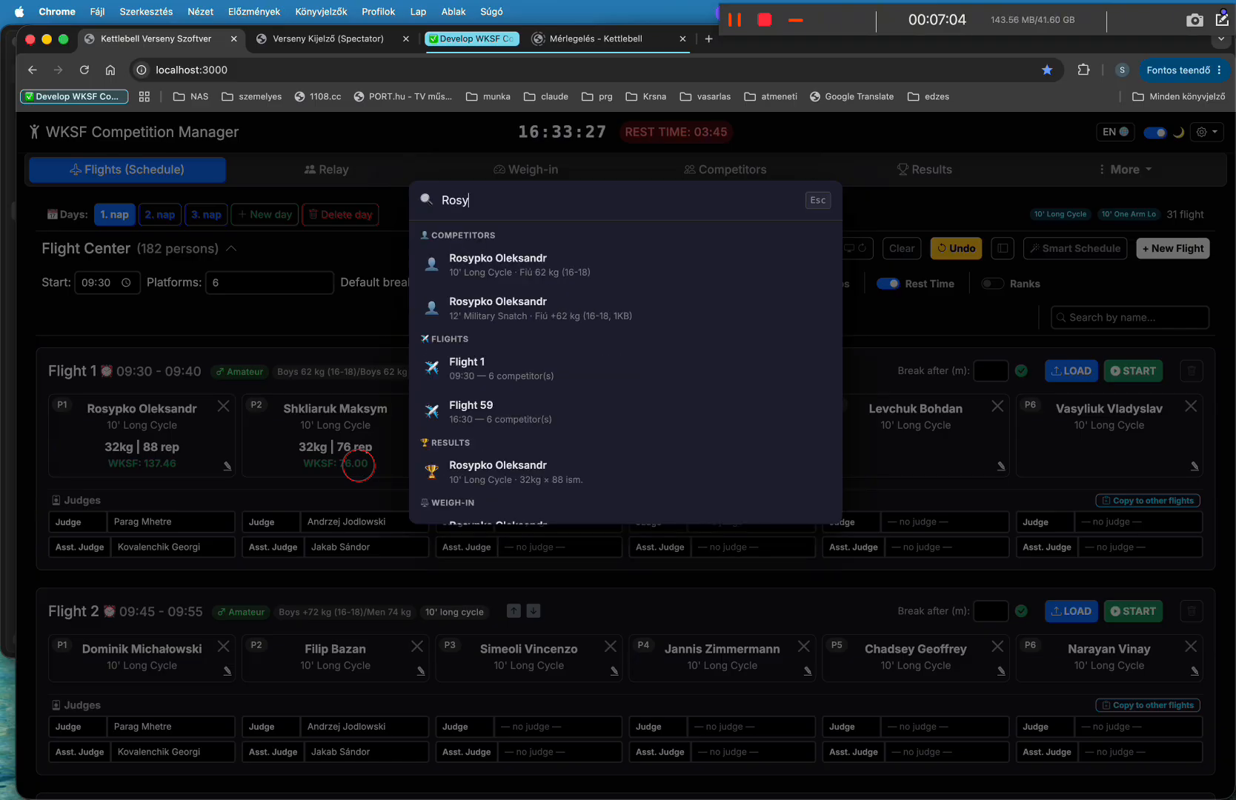
left_click(528, 485)
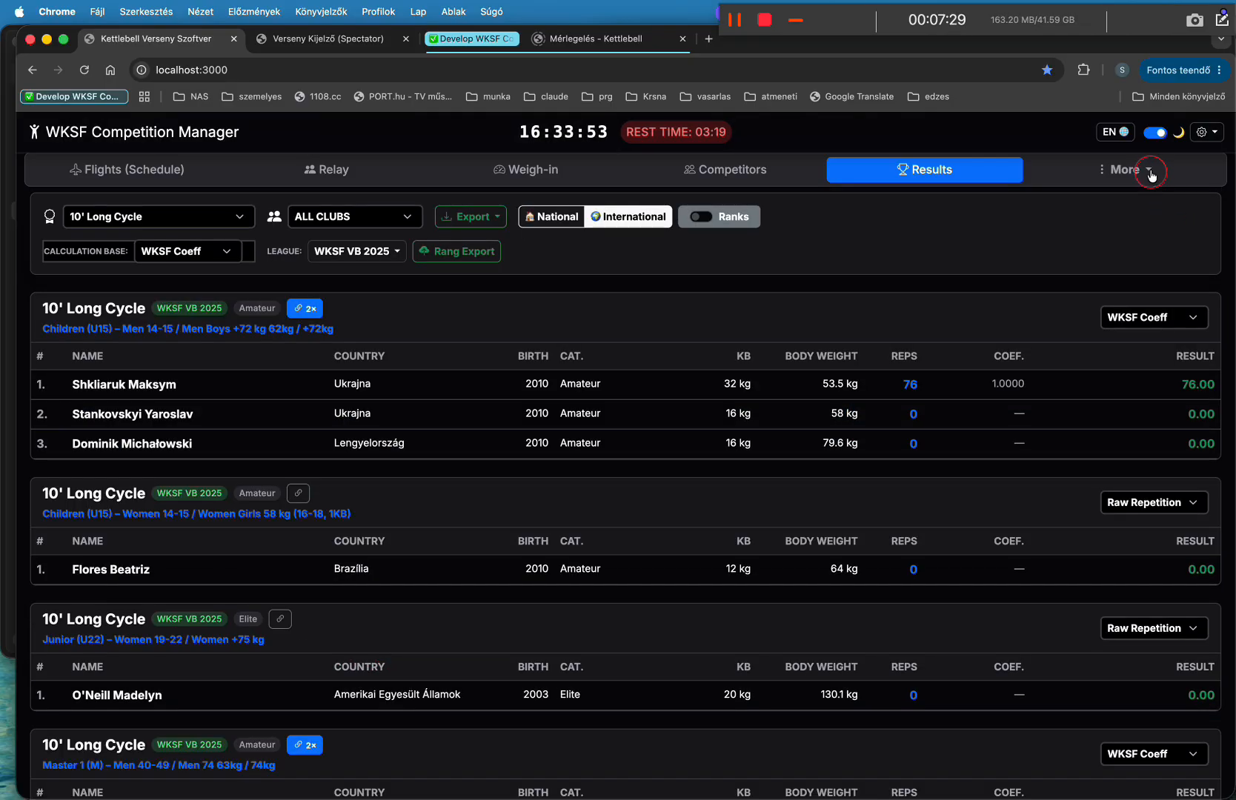
Create a new diploma template and upload 2569 alap.jpg from the wksf folder as its background.
left_click(1149, 171)
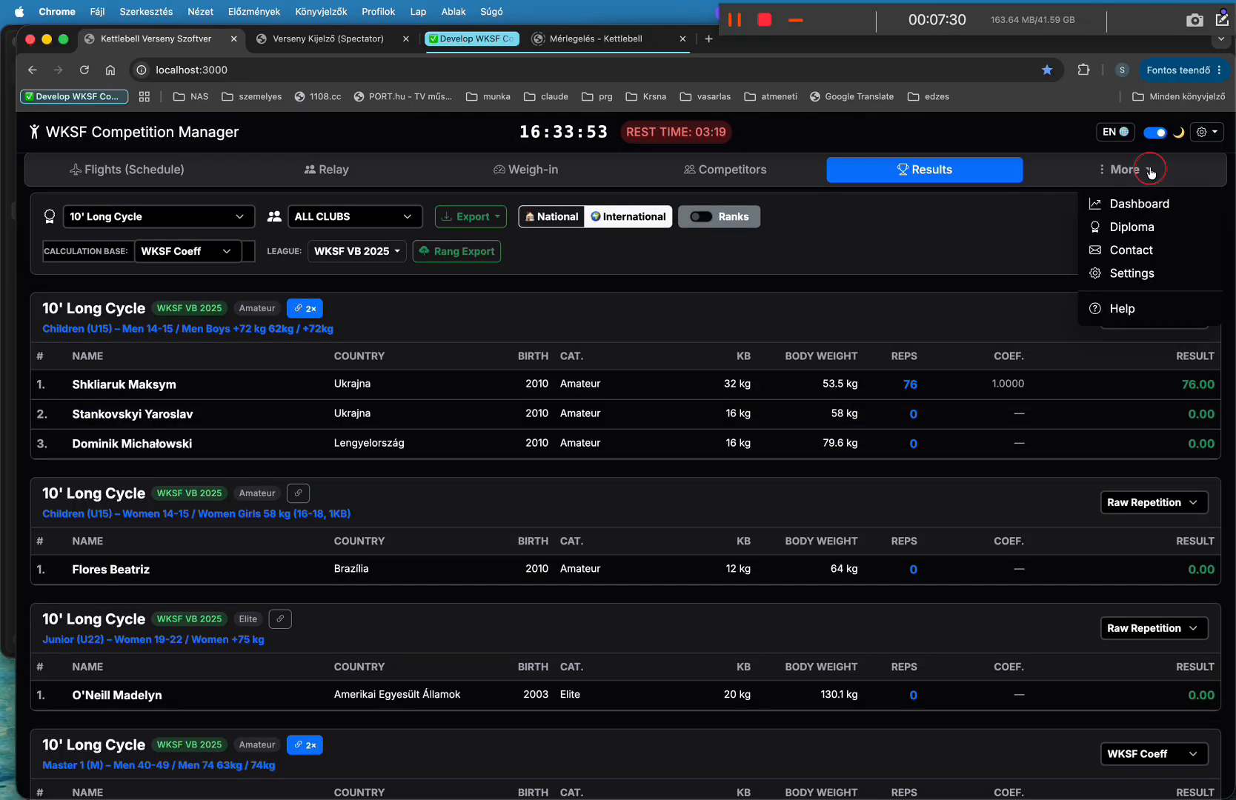
left_click(1137, 226)
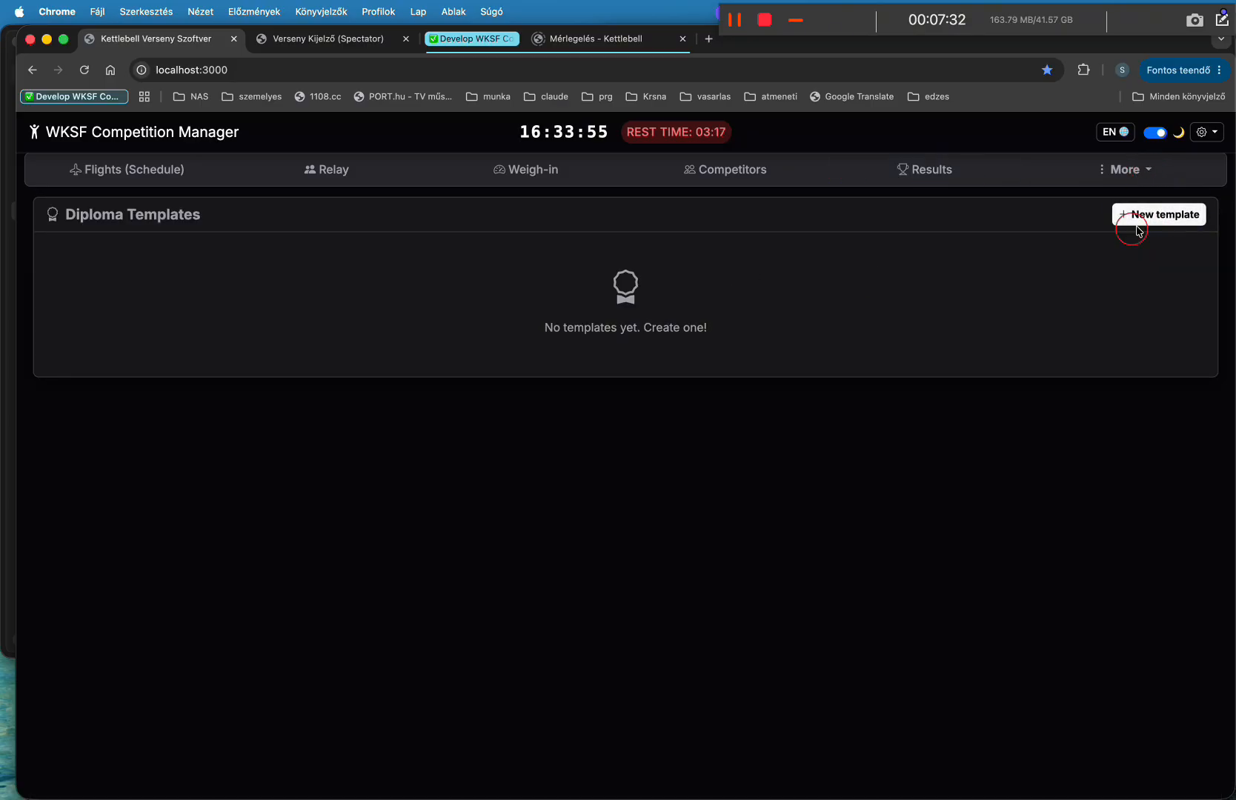
left_click(1178, 214)
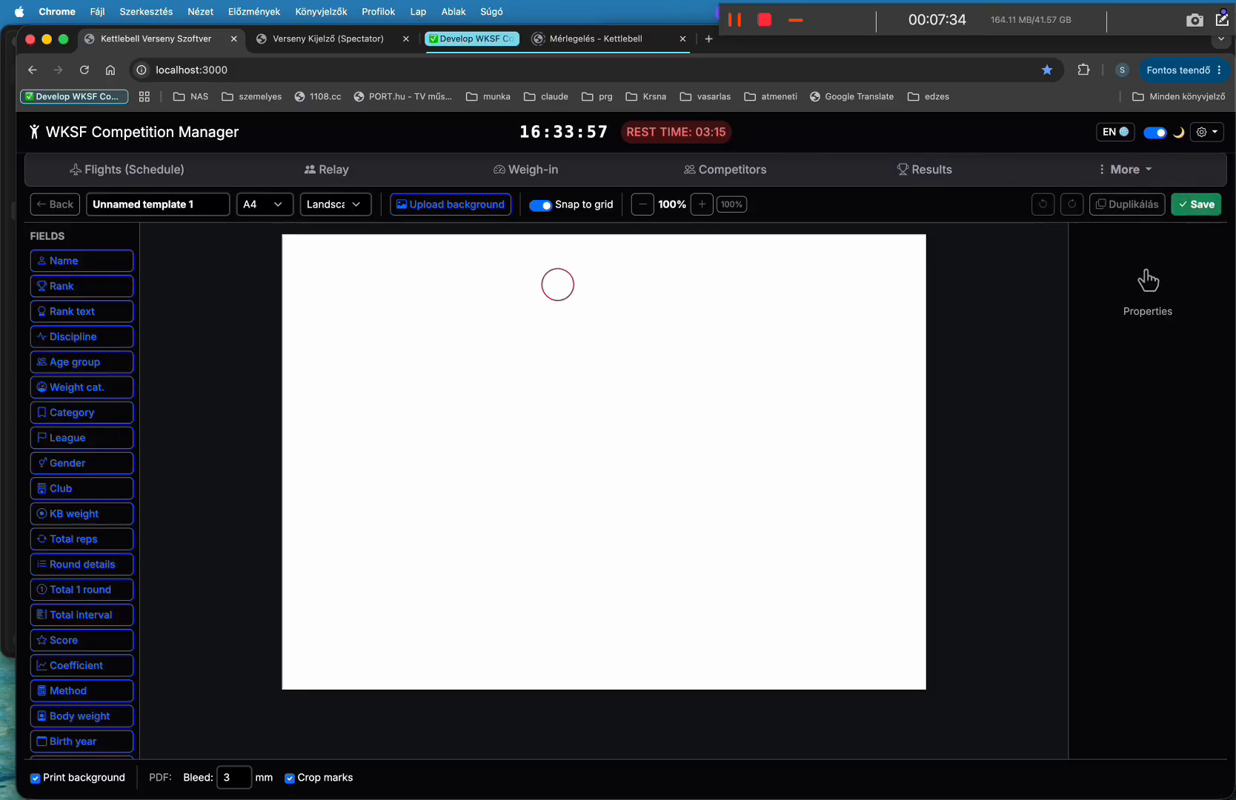
left_click(469, 203)
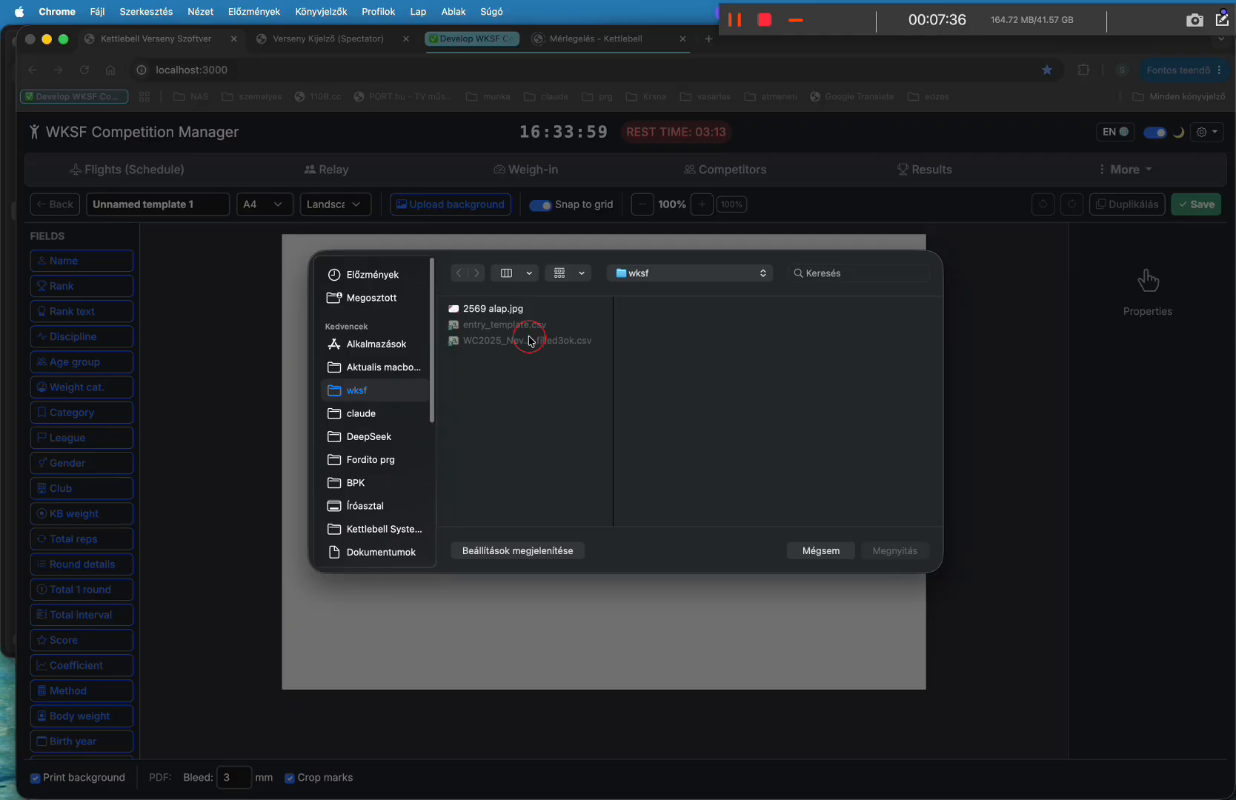
left_click(500, 311)
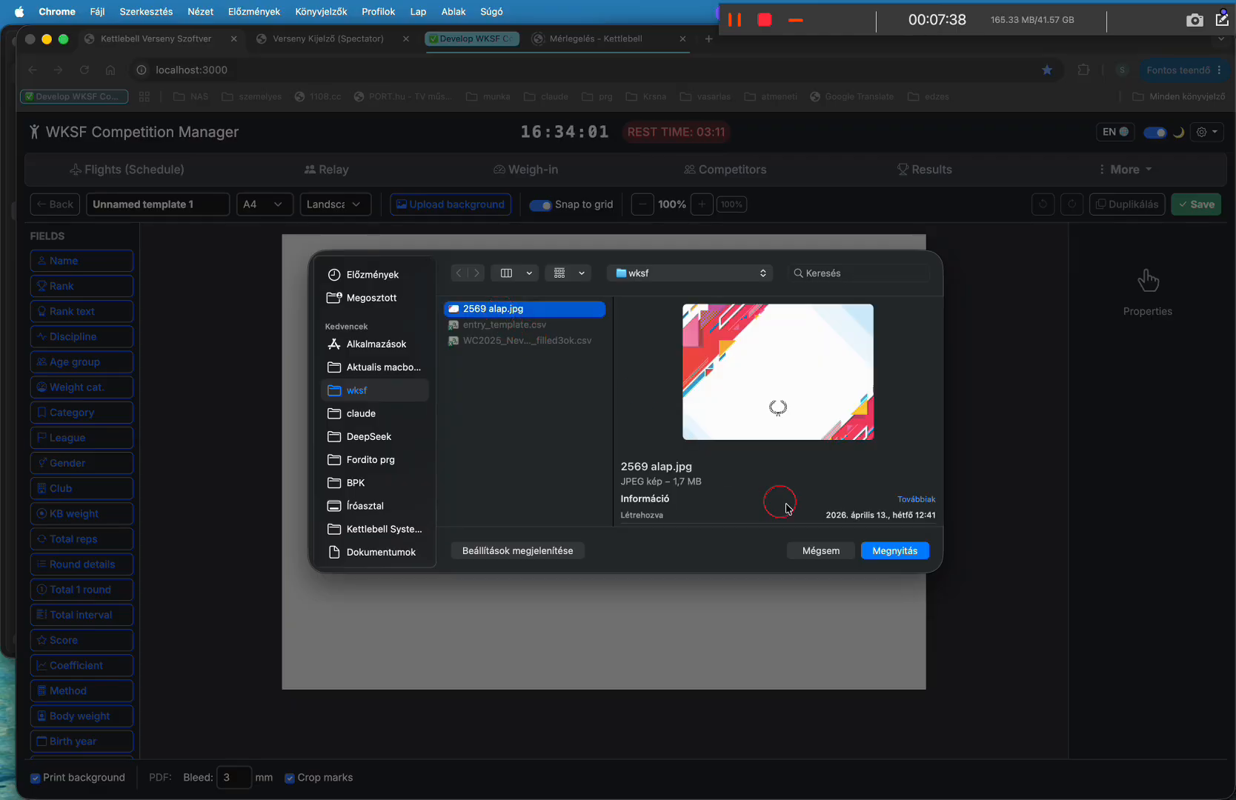
left_click(880, 550)
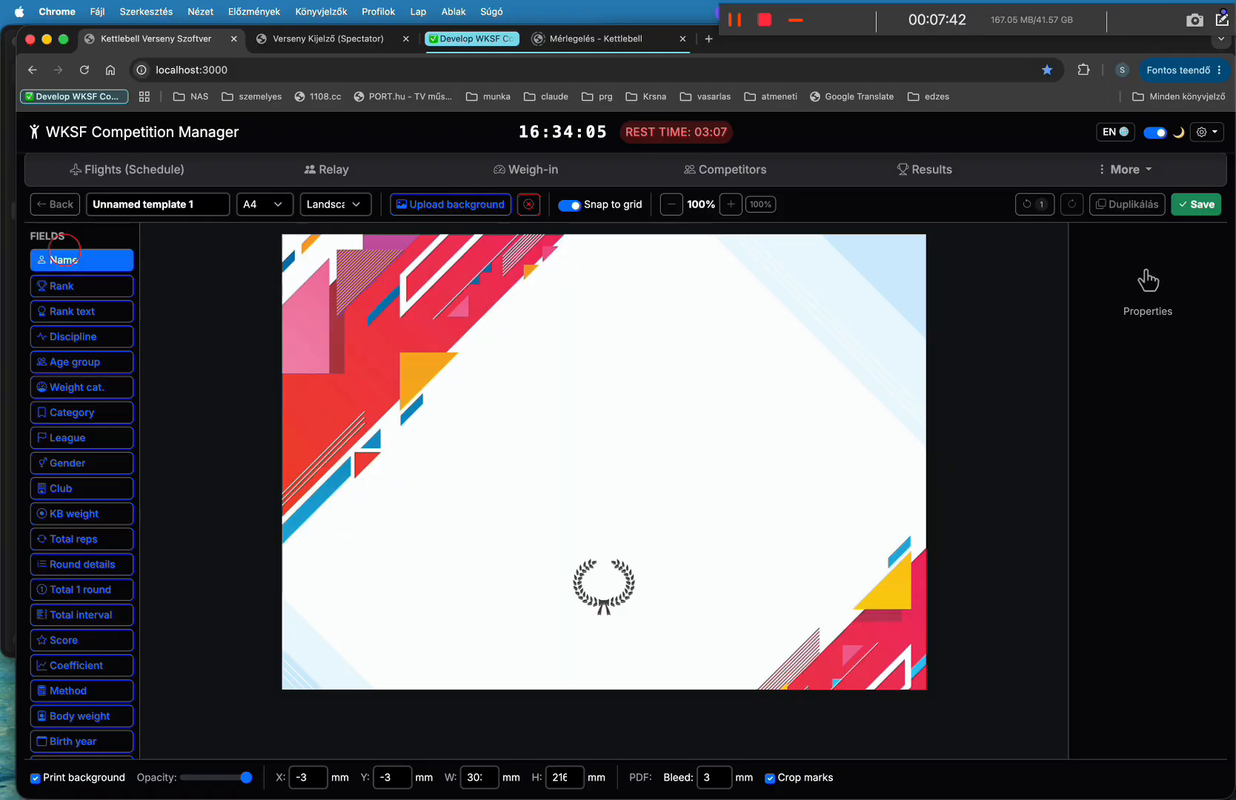
Place the Name field at about X 132, Y 54 mm on the diploma and size its box to about 150 × 16 mm.
left_click_drag(62, 260, 583, 355)
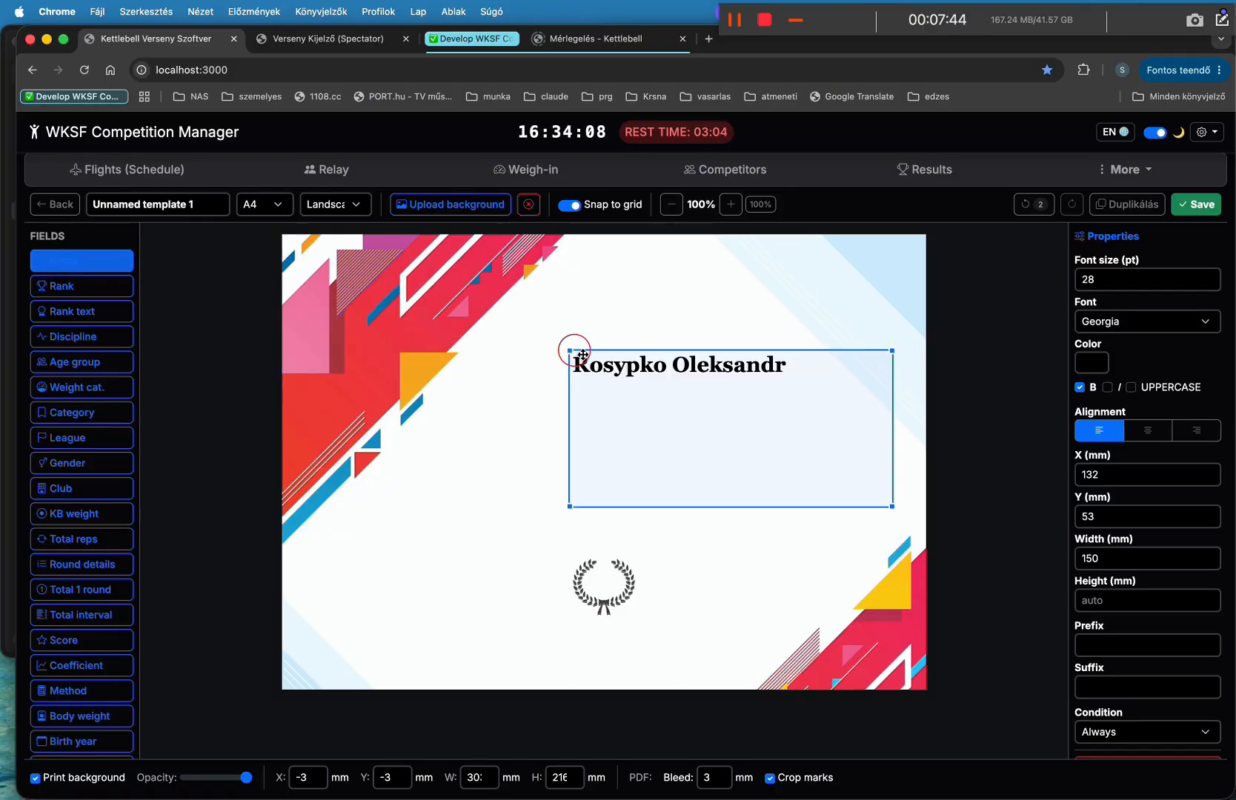
left_click(892, 507)
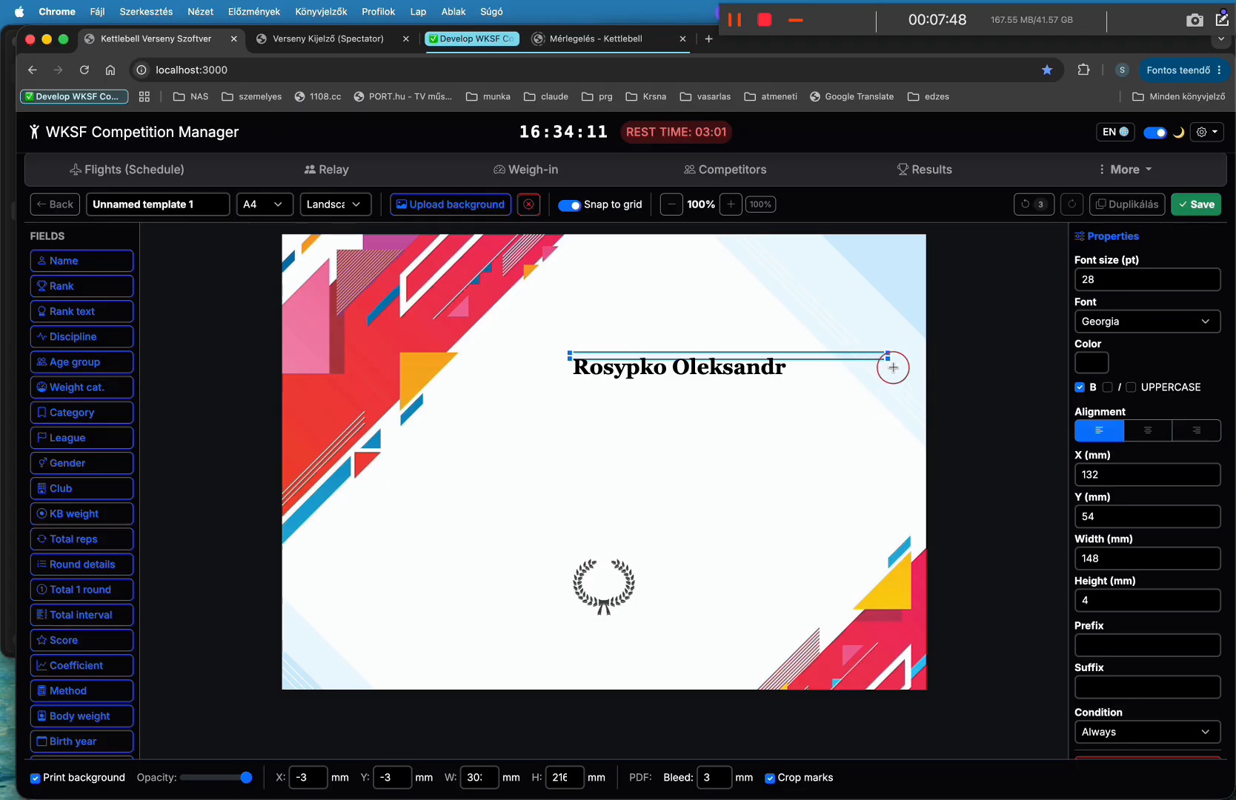
left_click_drag(888, 356, 892, 385)
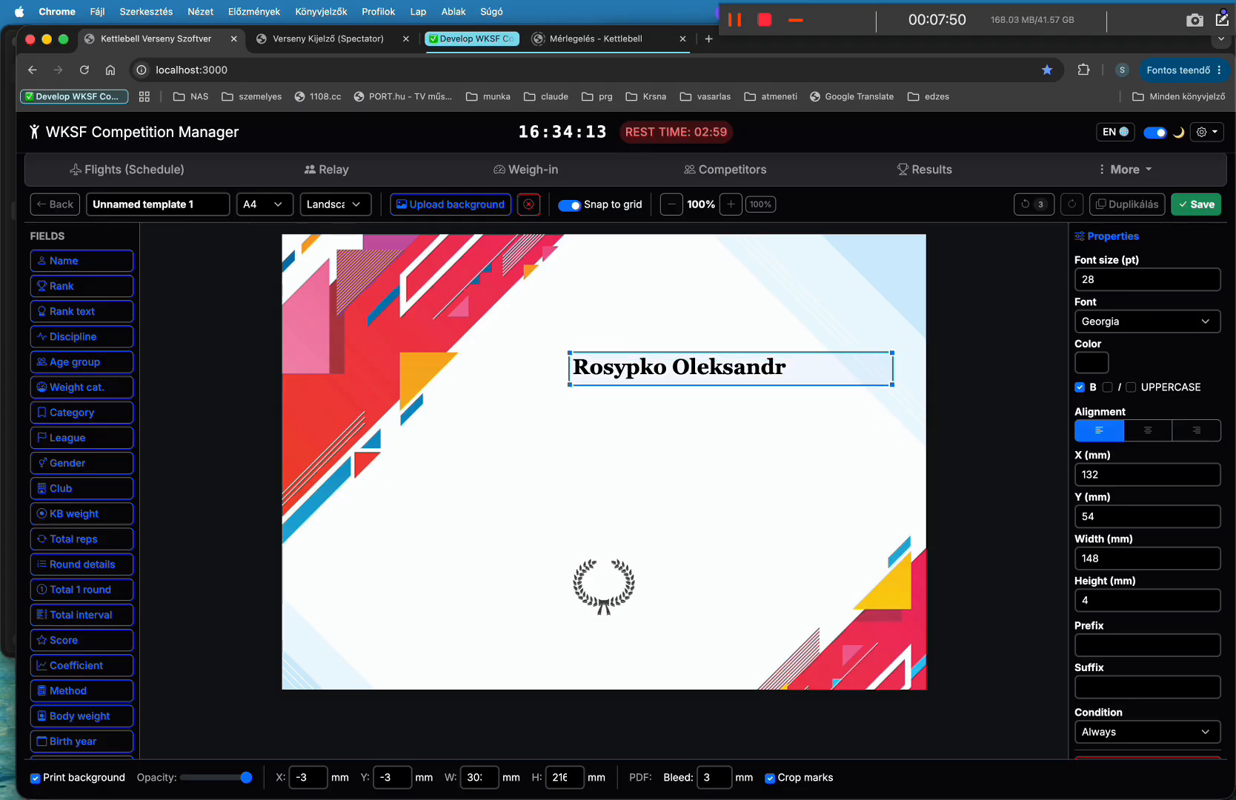
Switch the template preview to the Flight 1, platform 2 competitor.
scroll(82, 615, "down", 5)
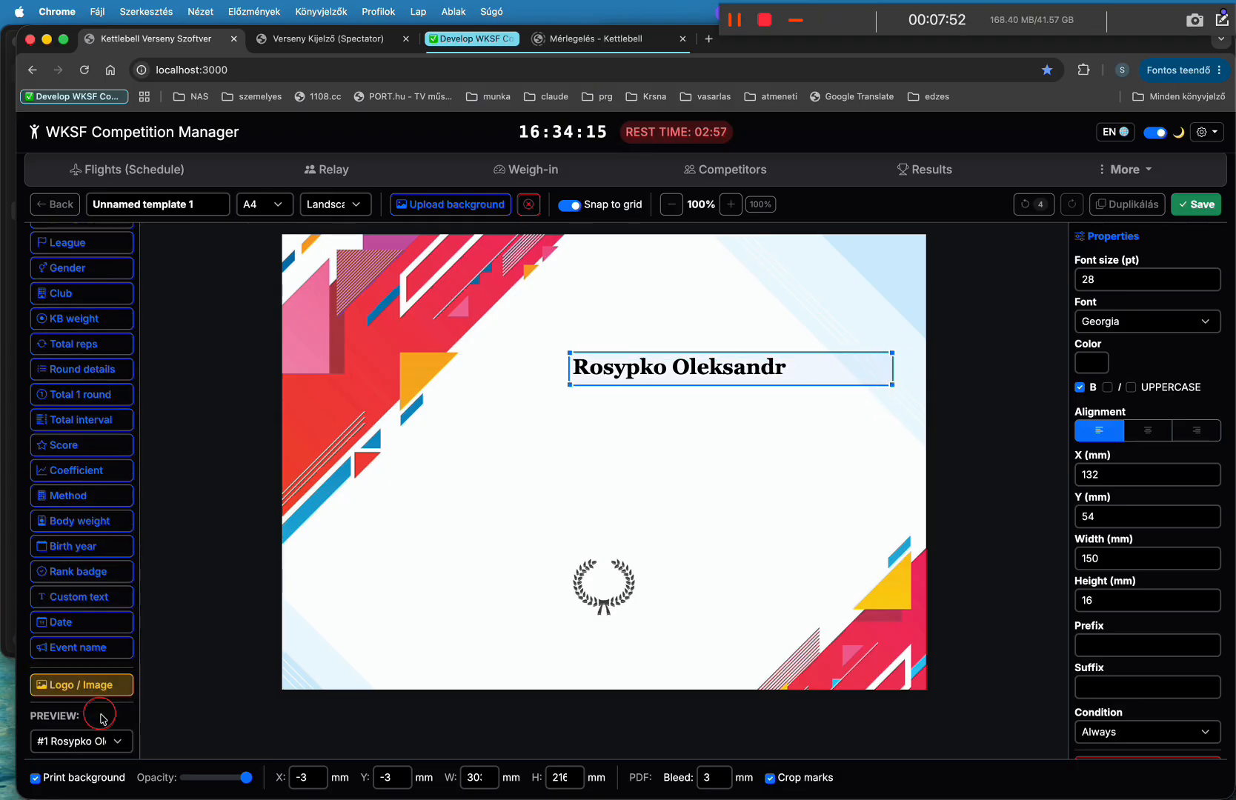
left_click(108, 741)
left_click(103, 756)
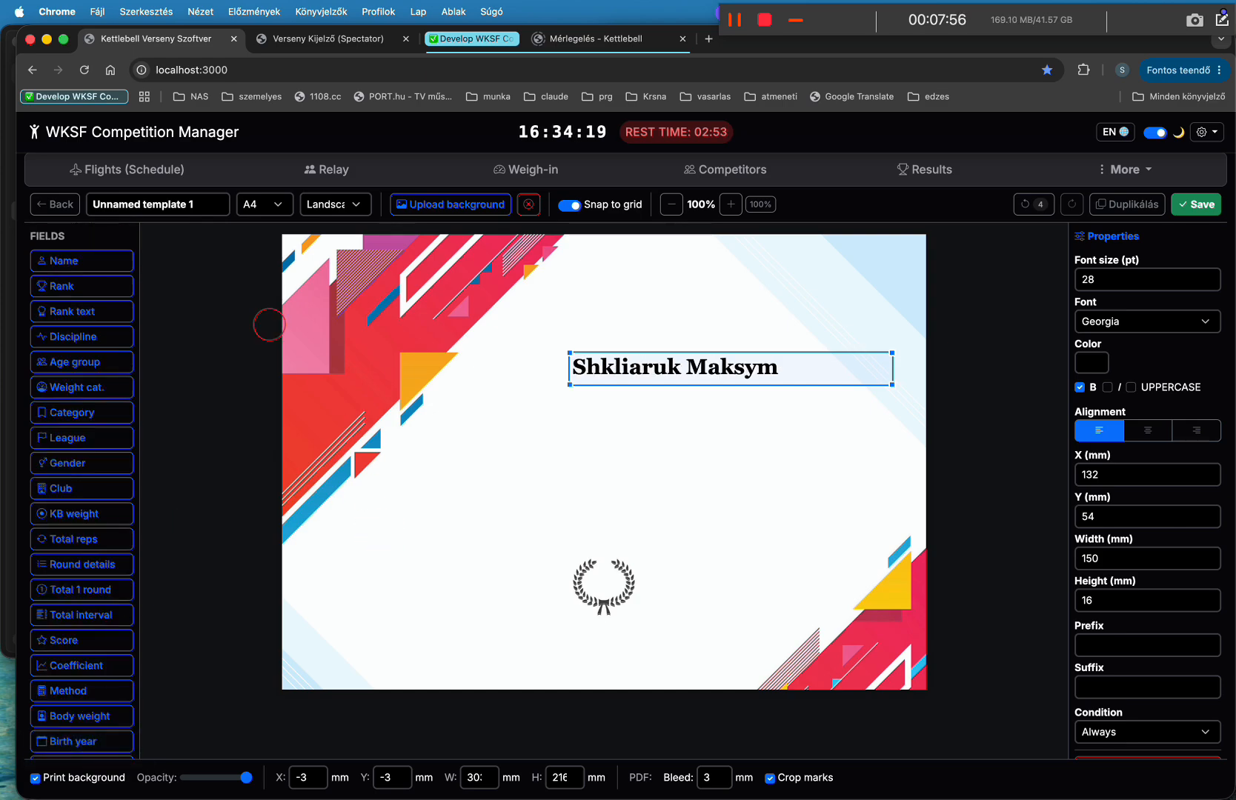
Add the Rank field over the laurel wreath, centre its text at 40 pt, and shrink its box around the wreath.
left_click_drag(50, 285, 579, 570)
left_click(1147, 431)
double_click(1108, 279)
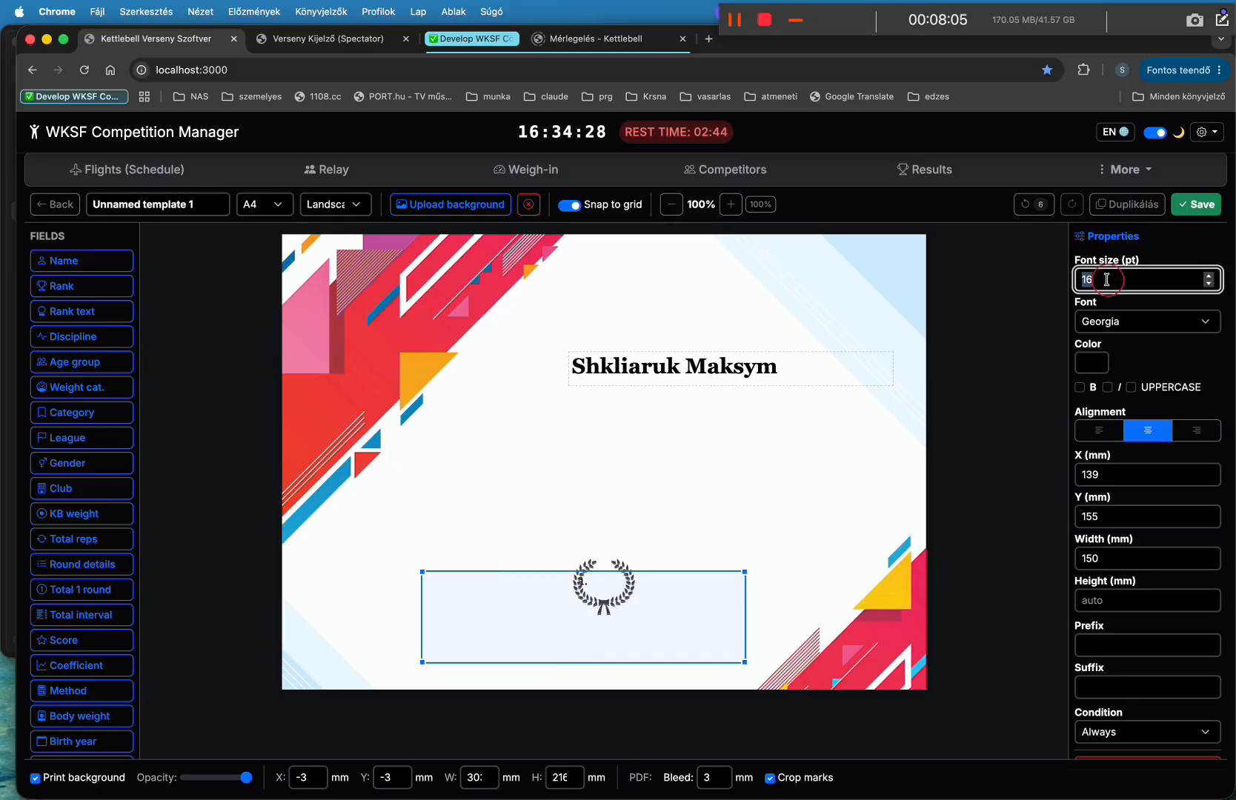
type("40")
left_click_drag(746, 571, 637, 589)
Add the Discipline field directly below the name, reduce its box height, and choose its font.
left_click_drag(114, 340, 590, 399)
left_click_drag(898, 486, 897, 420)
left_click(1147, 321)
left_click(1126, 393)
left_click(764, 484)
Add the Total 1 round field below the discipline at about X 134, Y 90 mm.
left_click_drag(112, 590, 637, 449)
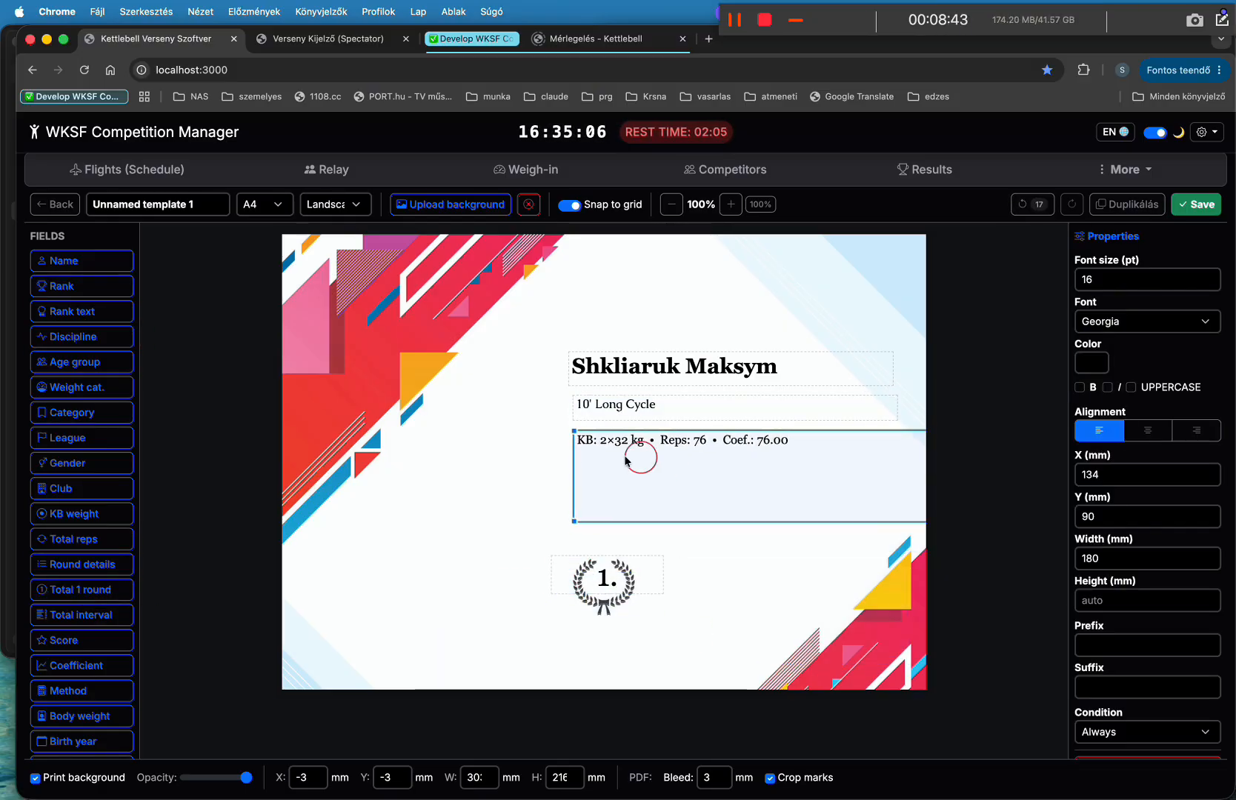
left_click(511, 504)
Try out KBBP-logo-OK-1.png as a resized logo in the diploma's upper-right area and delete it.
scroll(81, 592, "down", 5)
left_click(82, 686)
scroll(381, 482, "down", 2)
left_click(370, 502)
scroll(544, 444, "down", 5)
scroll(543, 445, "down", 5)
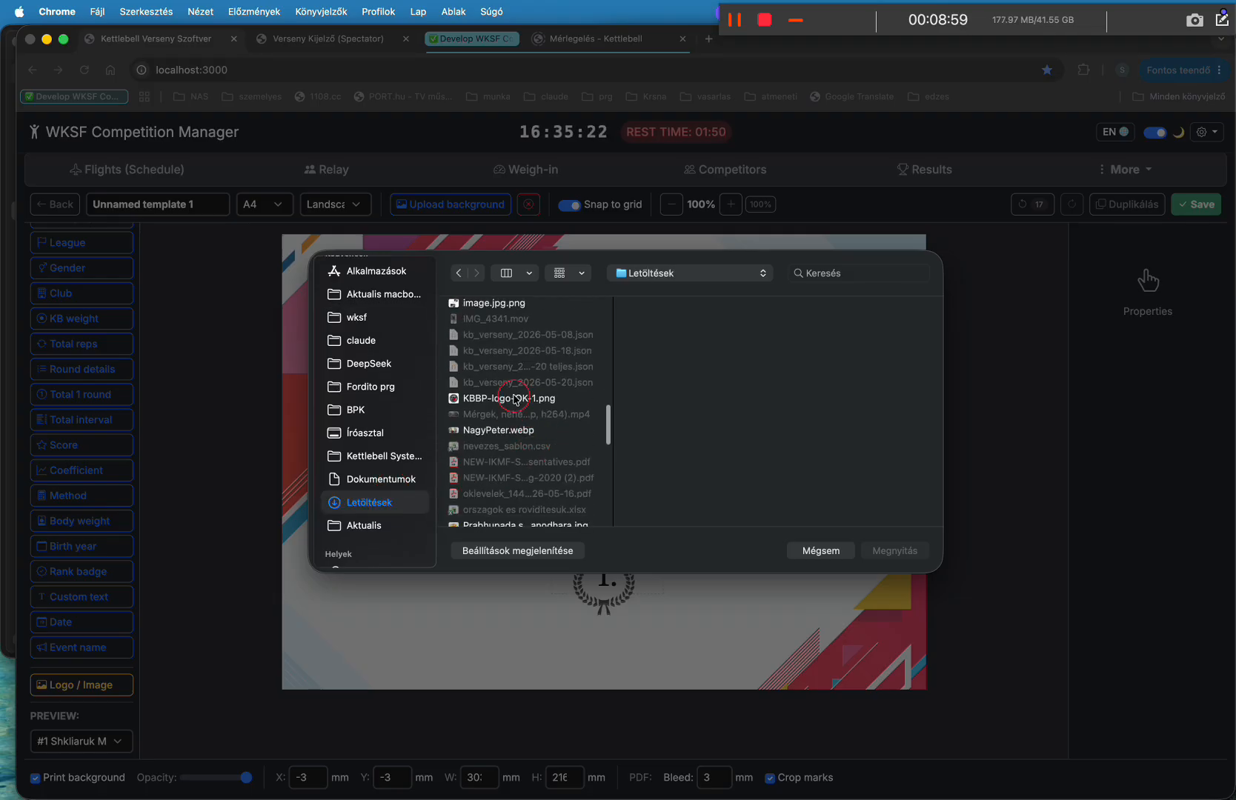
double_click(519, 398)
left_click_drag(390, 342, 454, 398)
left_click_drag(390, 337, 851, 300)
key("Delete")
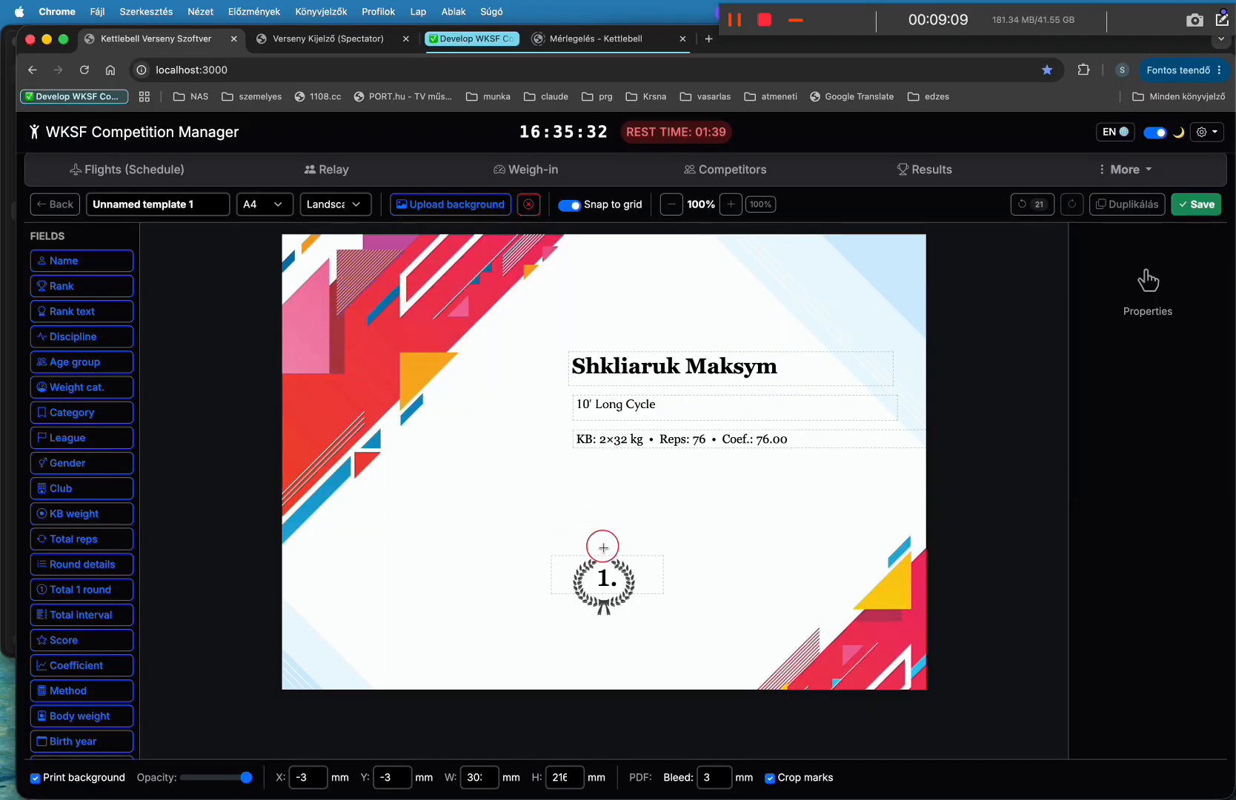
Save the diploma template and disable background printing before returning to the template list.
left_click(1204, 206)
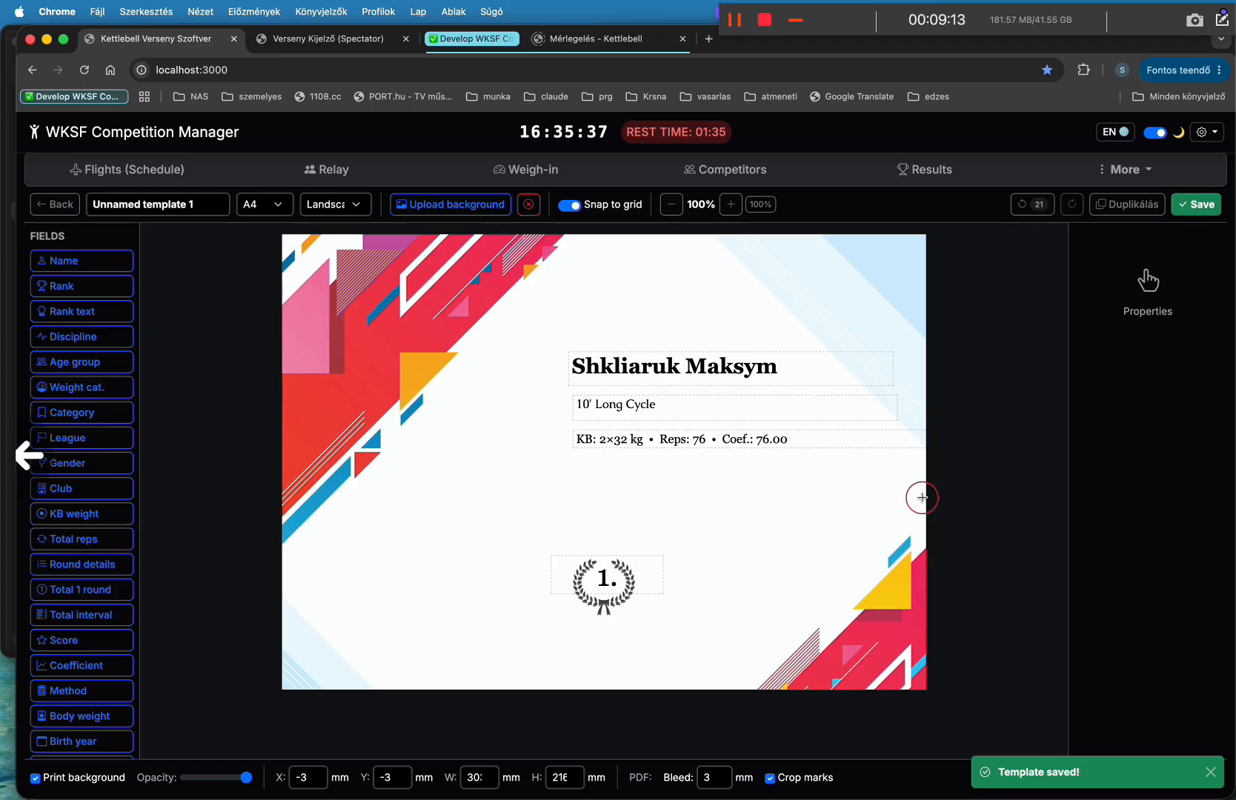
scroll(918, 497, "down", 1)
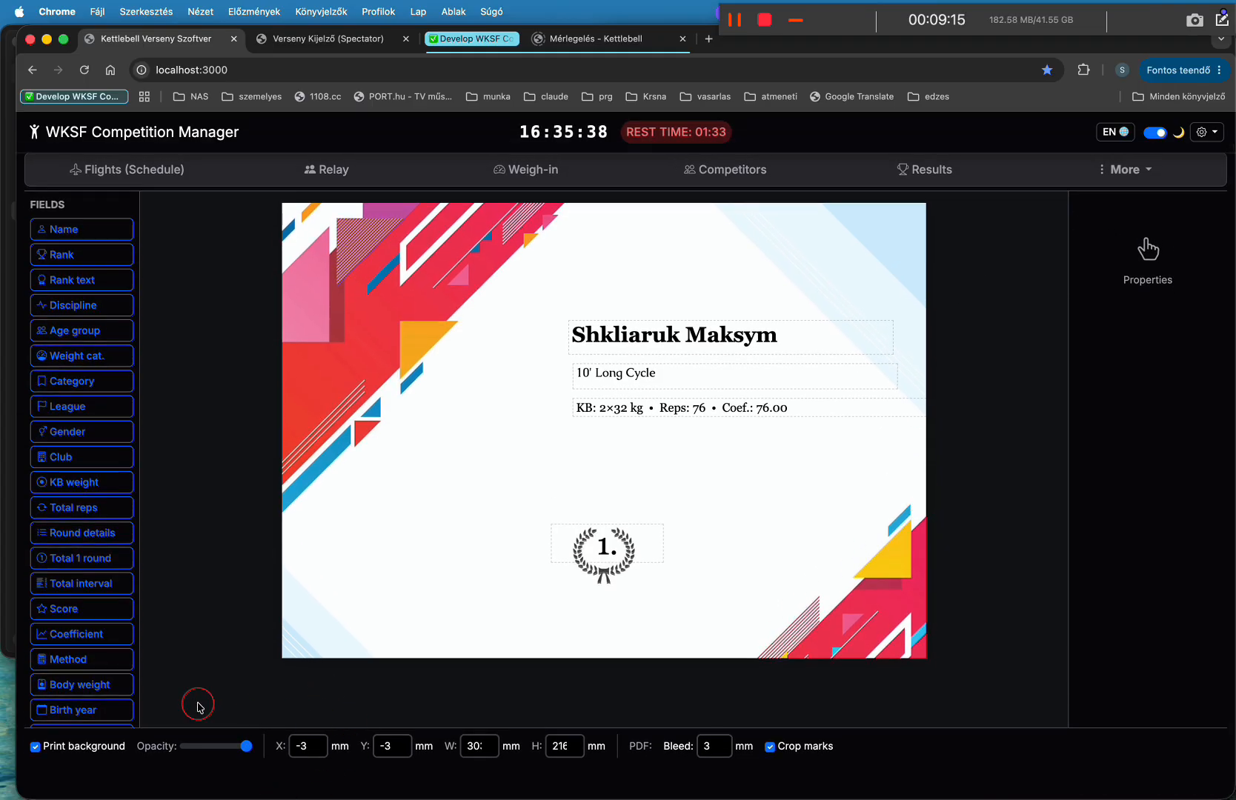
left_click(35, 747)
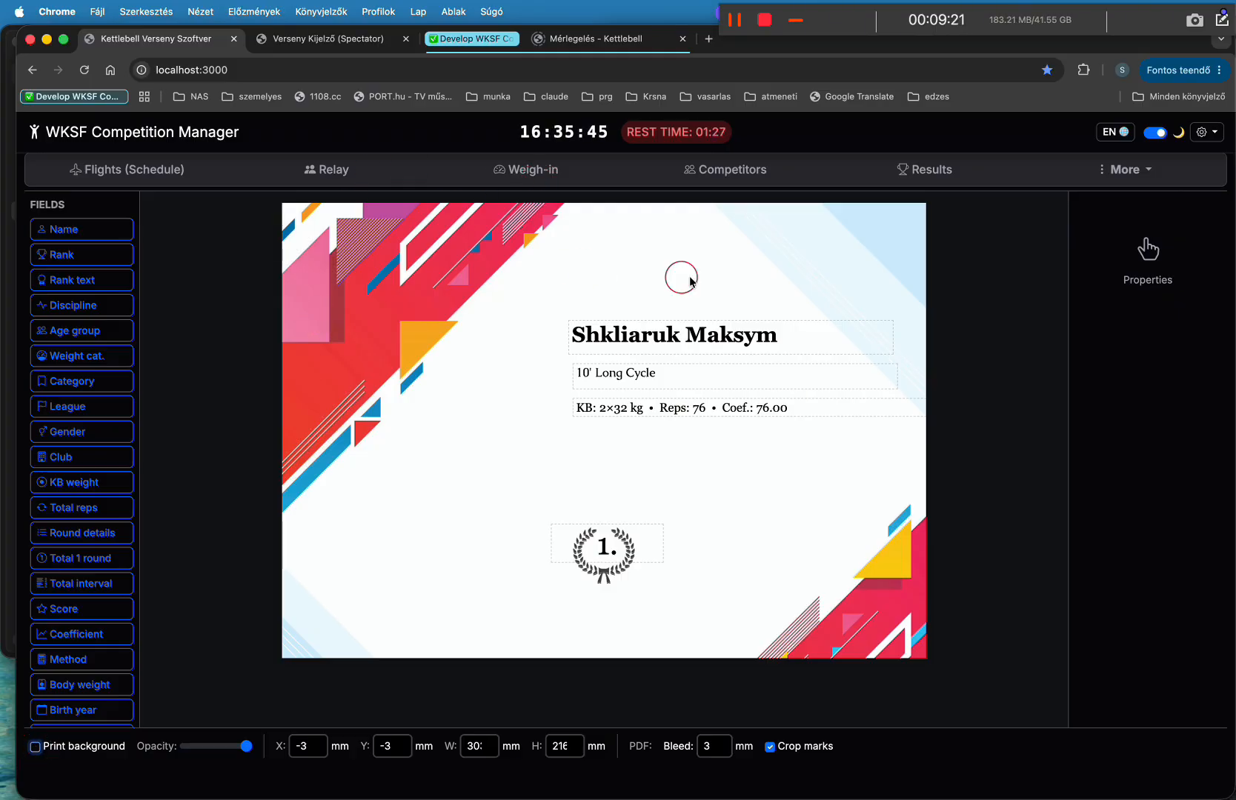
scroll(165, 386, "up", 1)
left_click(60, 206)
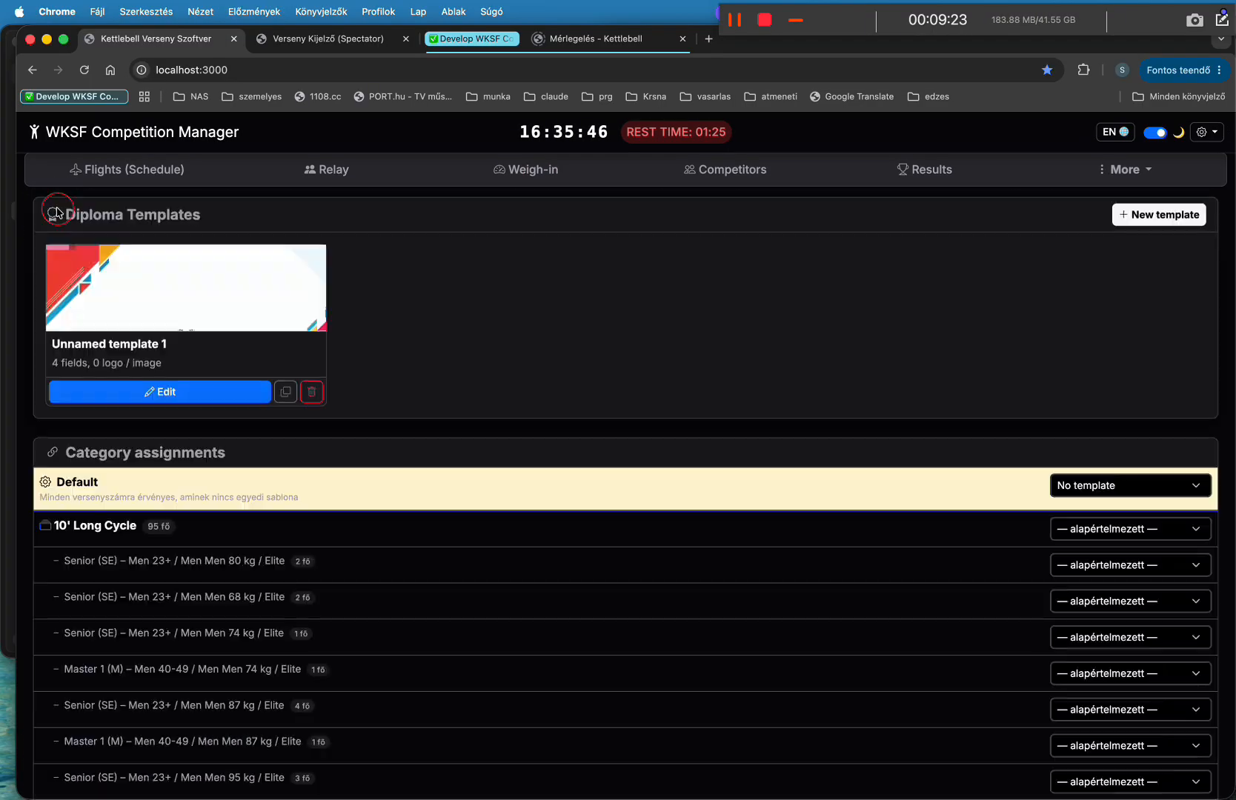
Go to the diploma printing section below the category assignments and try to print the diplomas through the browser.
scroll(731, 560, "down", 20)
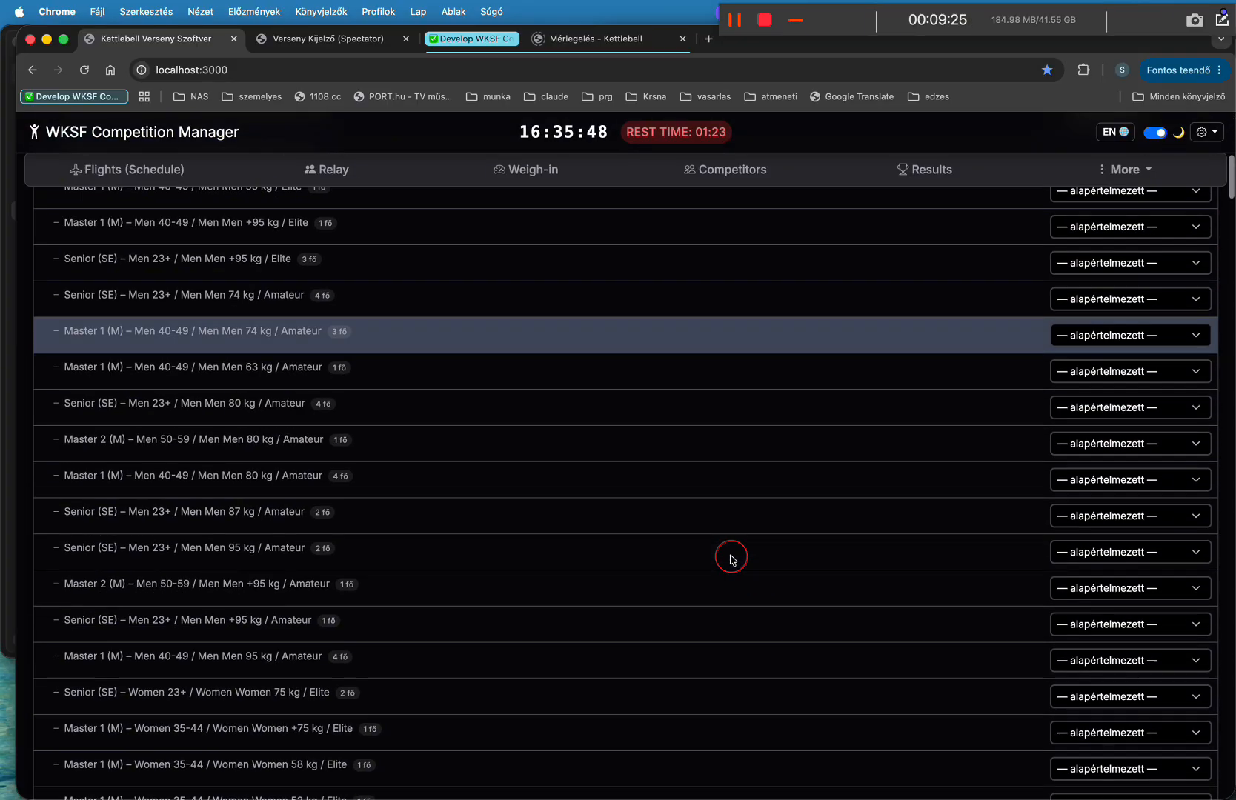
scroll(731, 559, "down", 5)
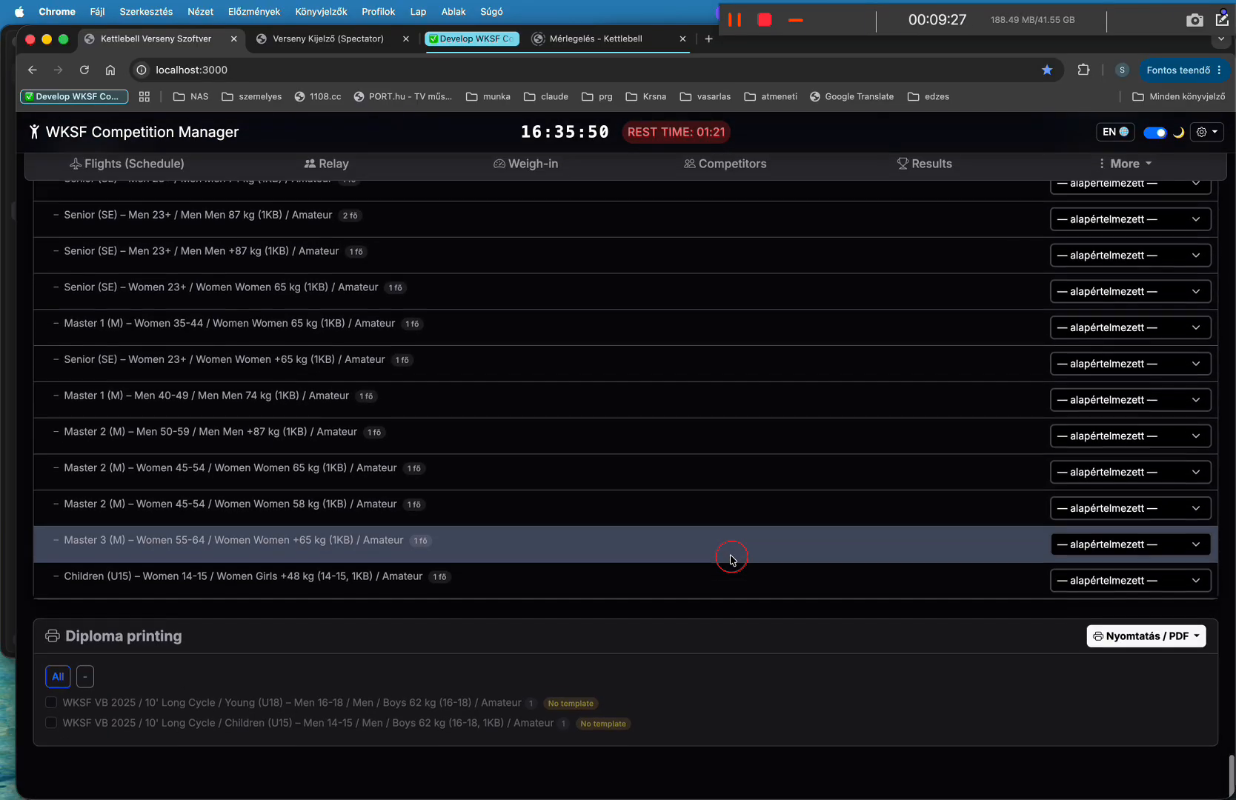
left_click(1117, 644)
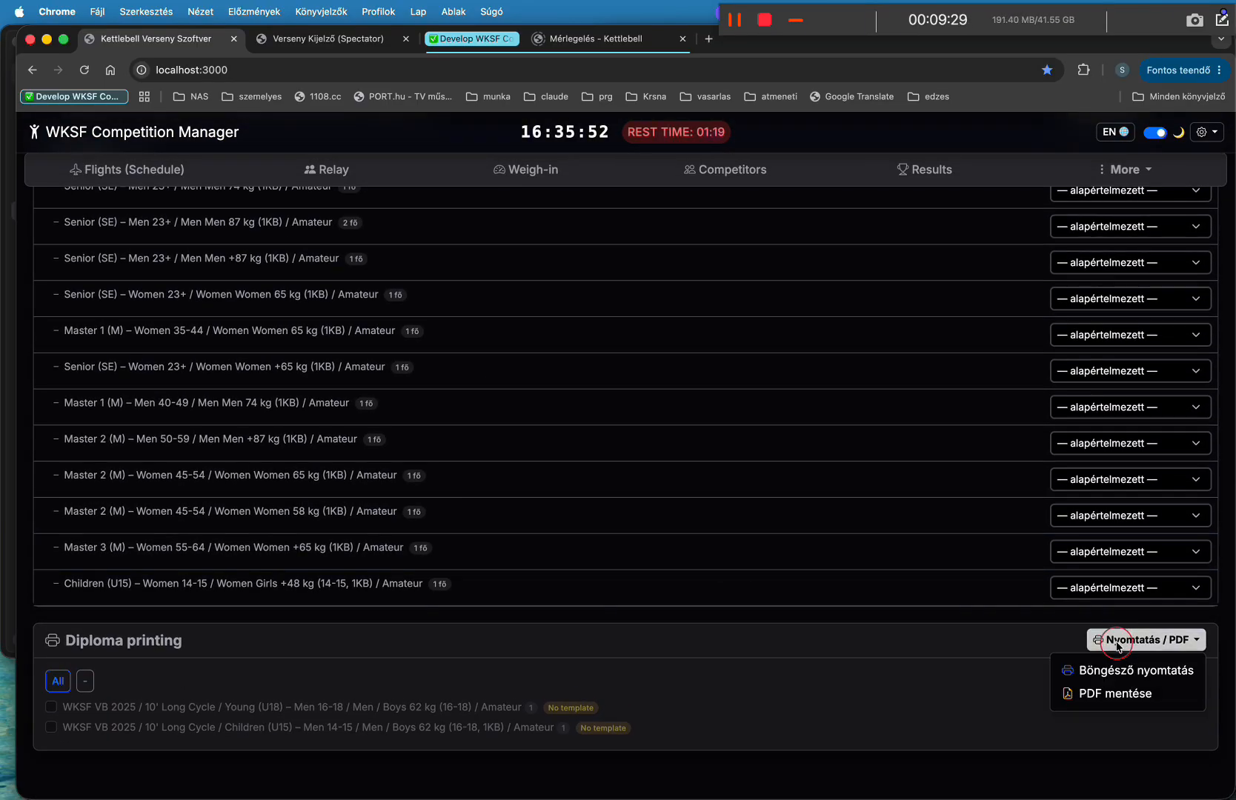
left_click(1110, 672)
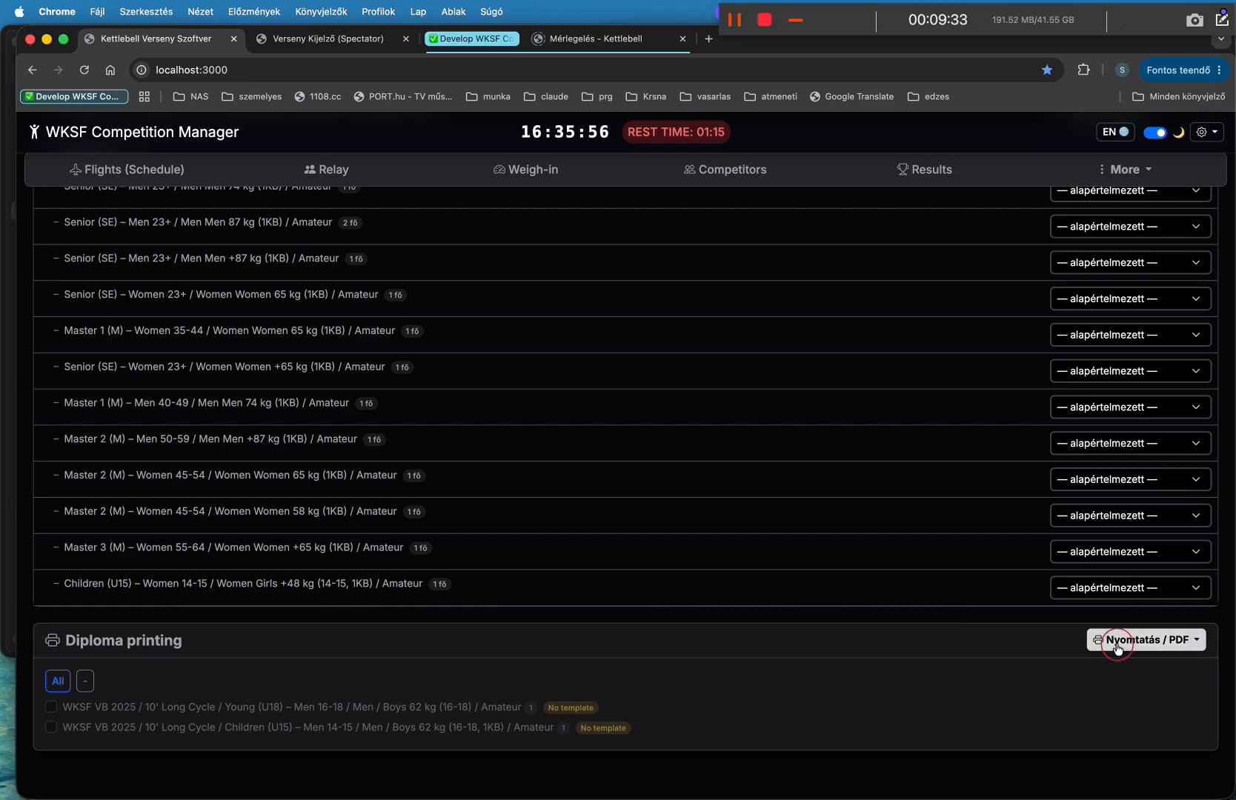
left_click(1117, 648)
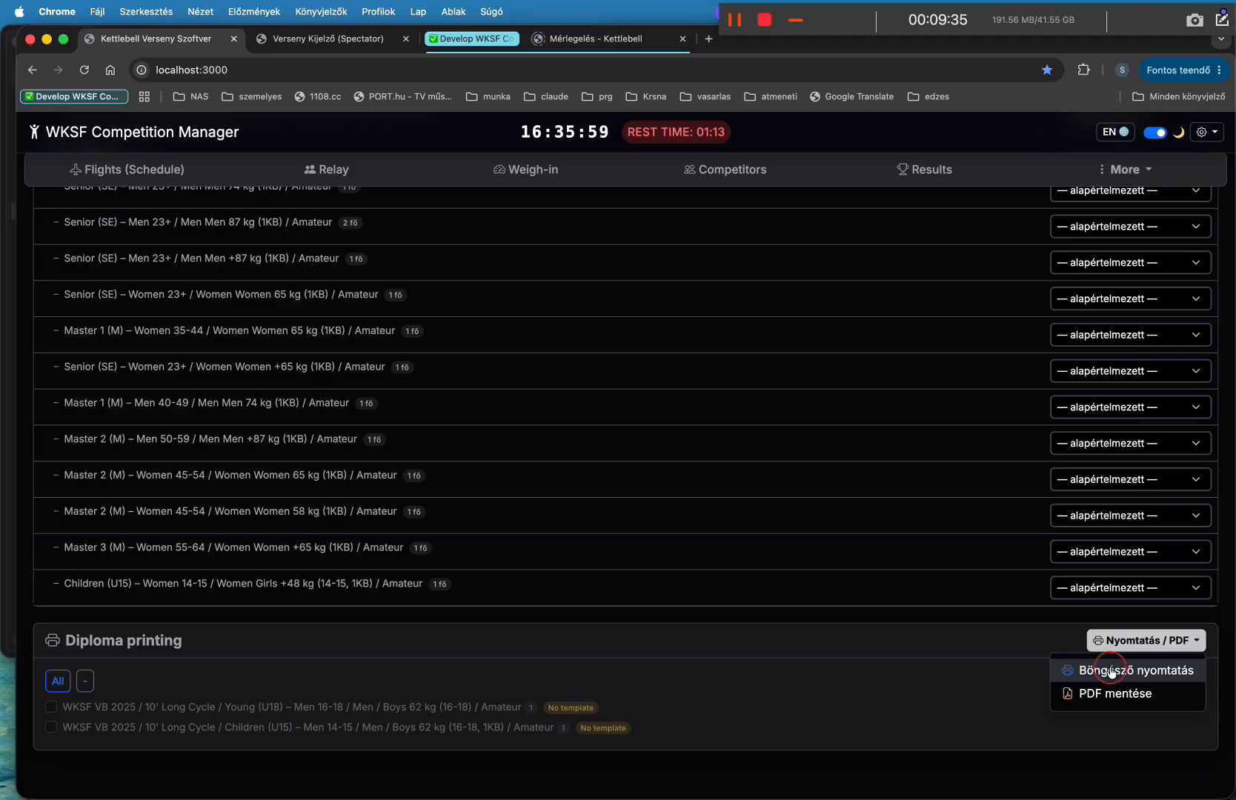
left_click(1111, 670)
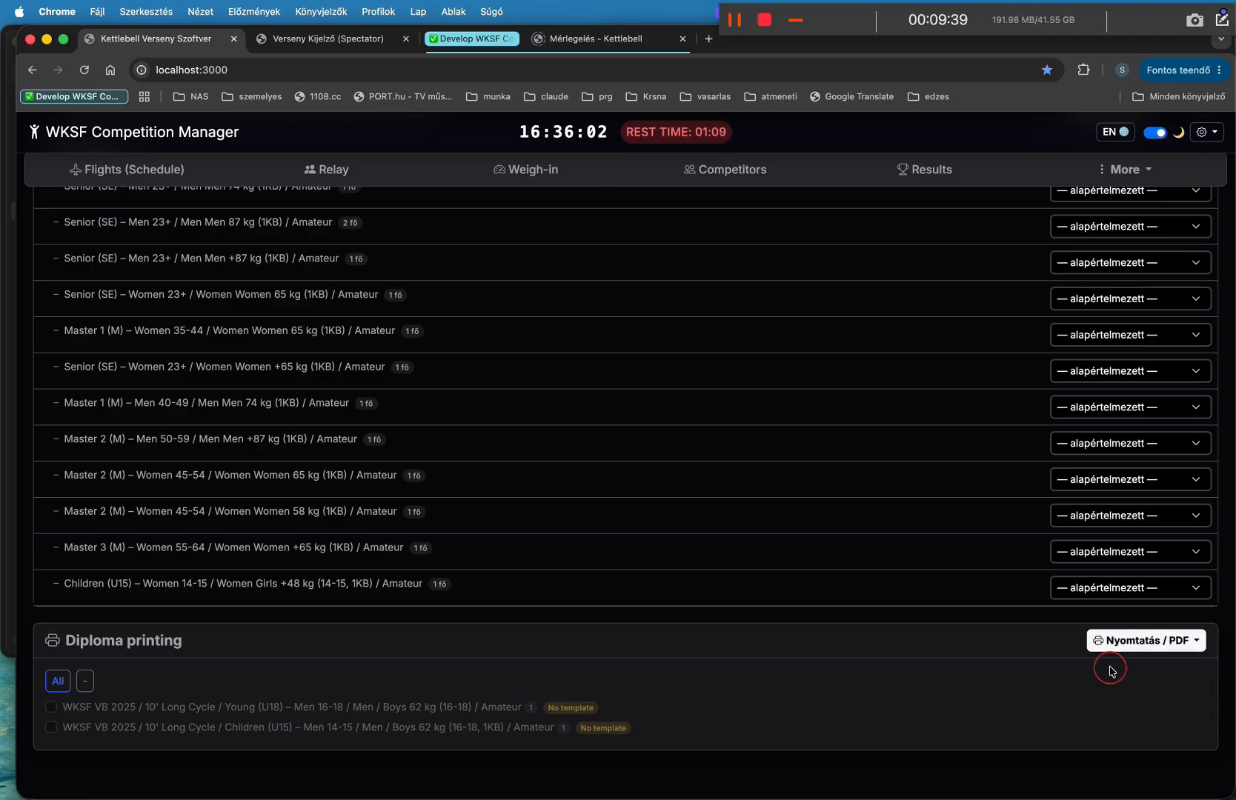
Assign Unnamed template 1 as the default diploma template in the category assignments.
scroll(1120, 260, "up", 20)
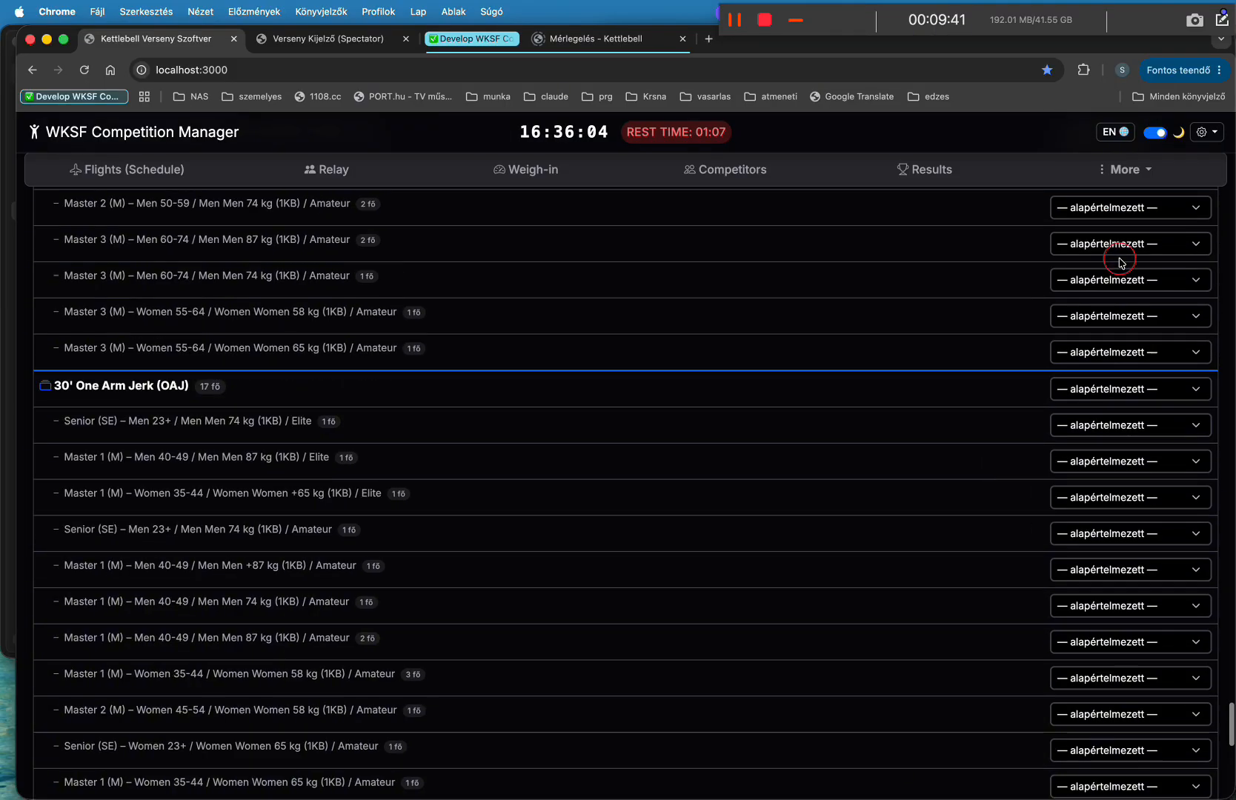
scroll(1120, 261, "up", 10)
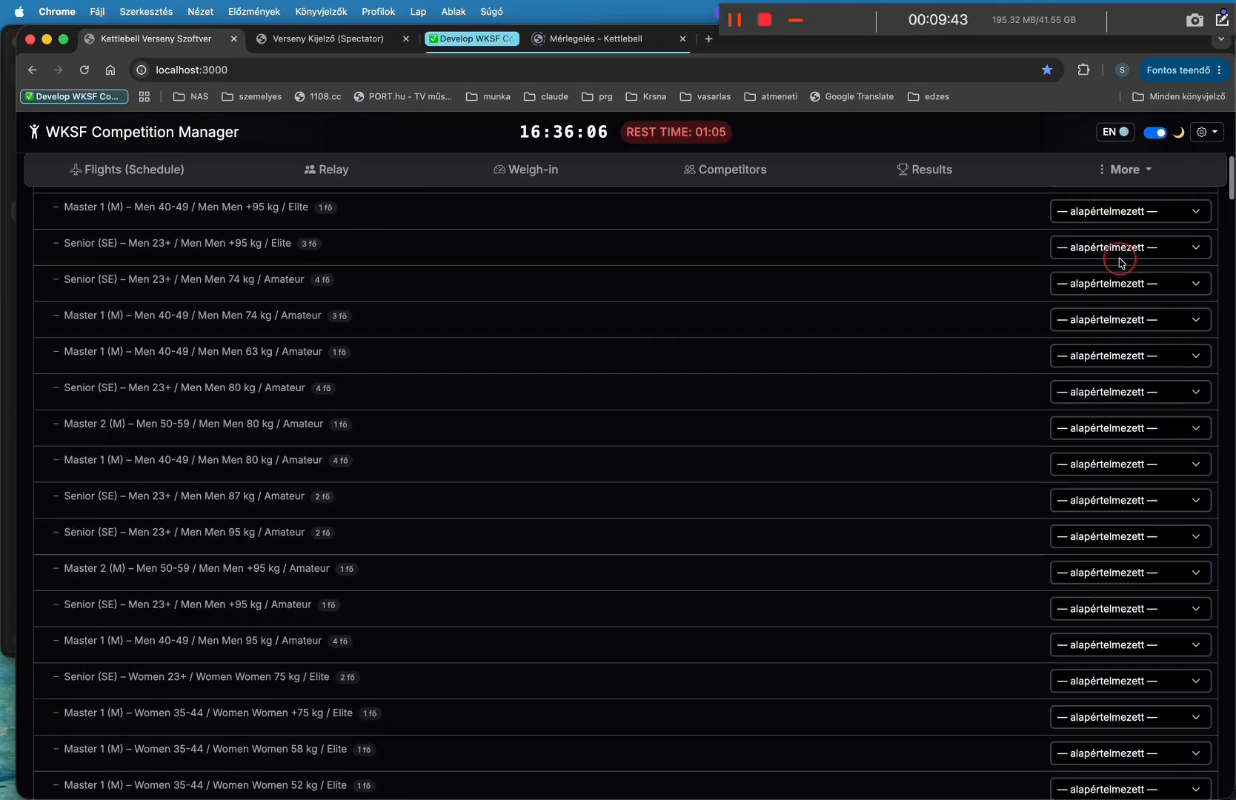
left_click(1107, 490)
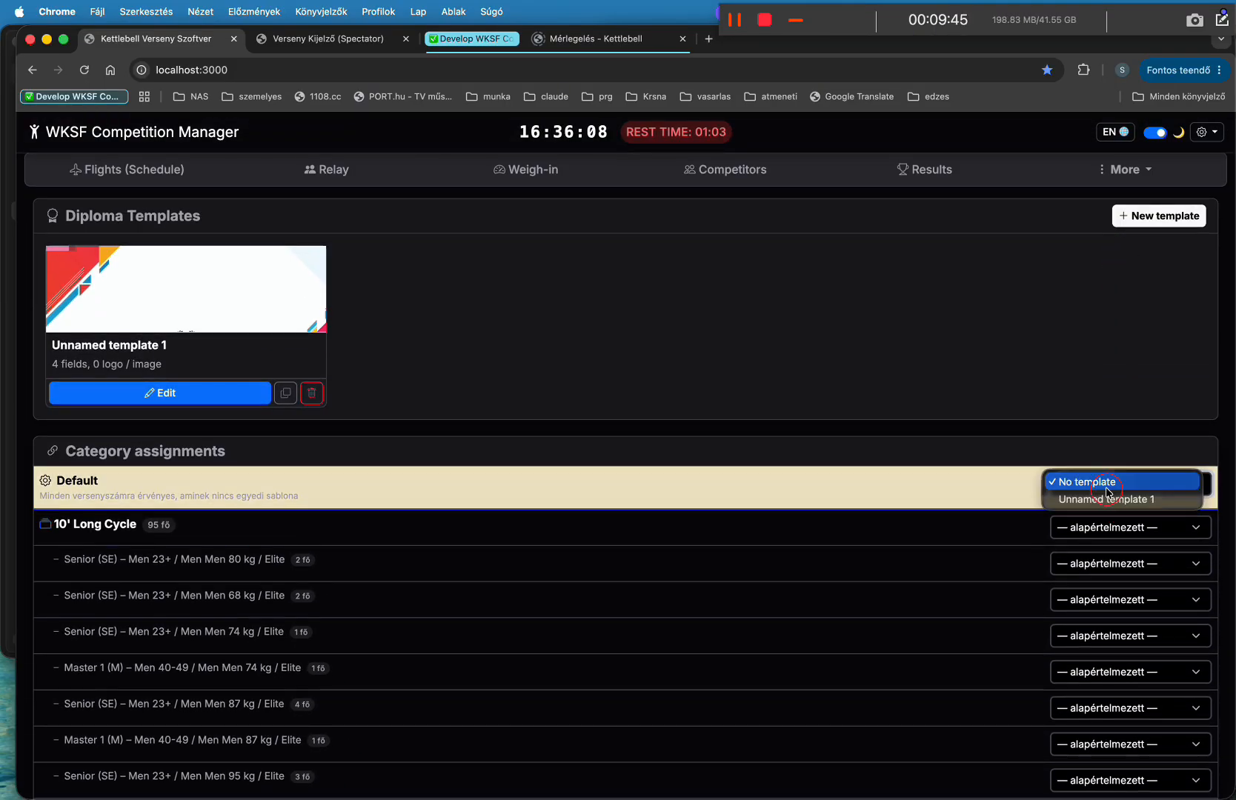
left_click(1107, 504)
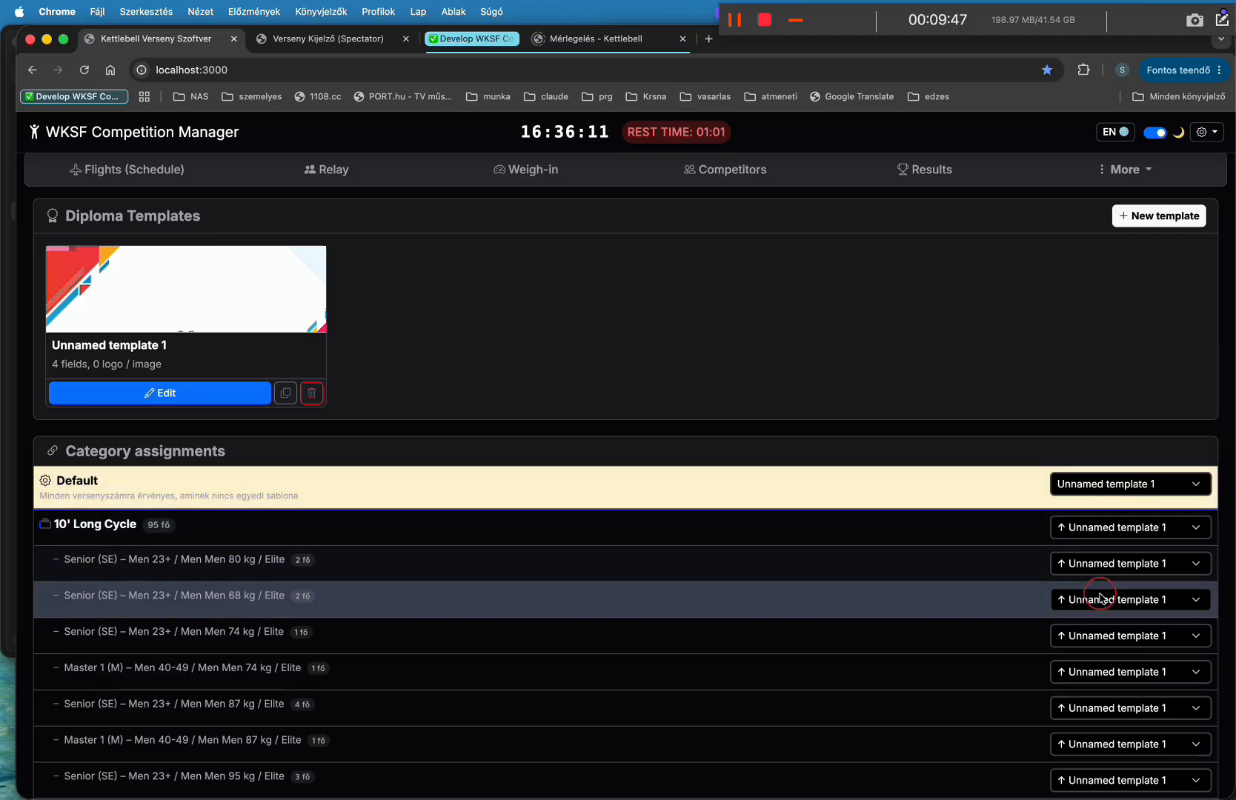
Preview browser printing of the two listed diploma categories, check the available print destinations, and cancel the print.
scroll(1101, 597, "down", 20)
scroll(1097, 589, "down", 5)
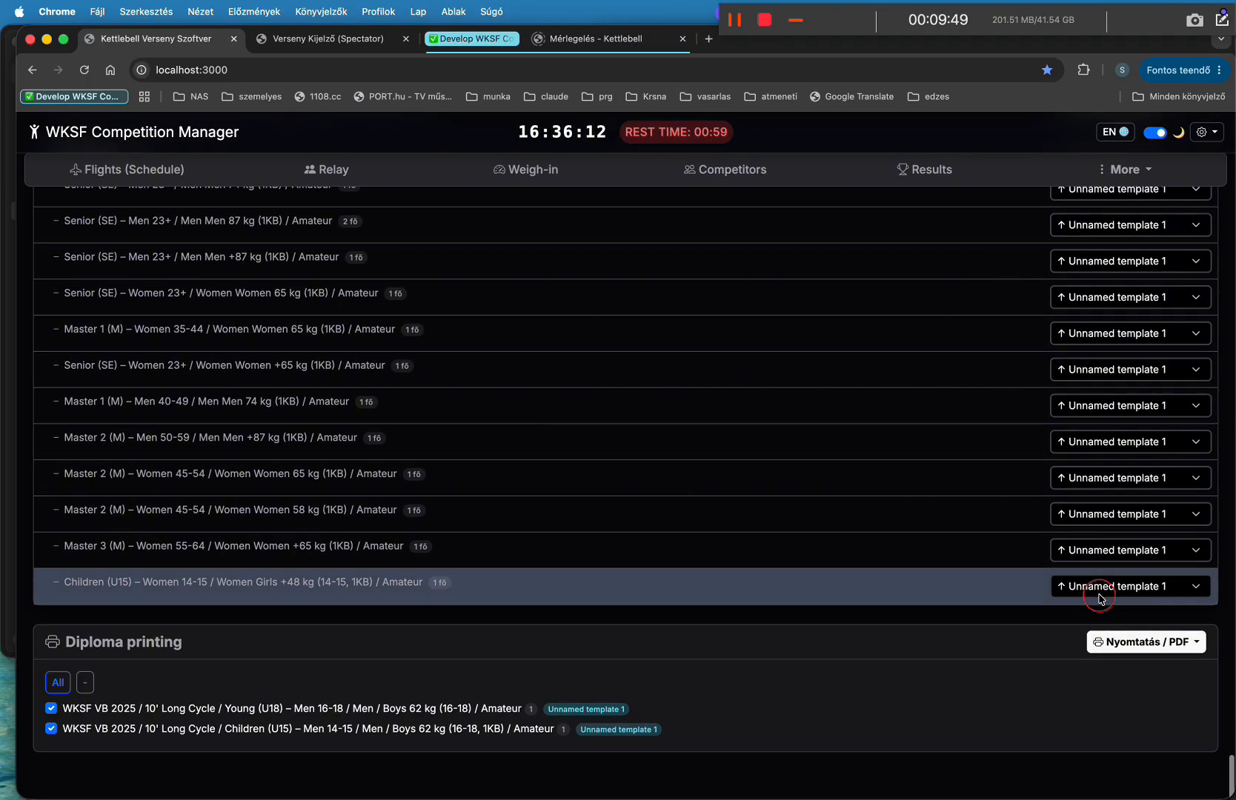
left_click(1138, 641)
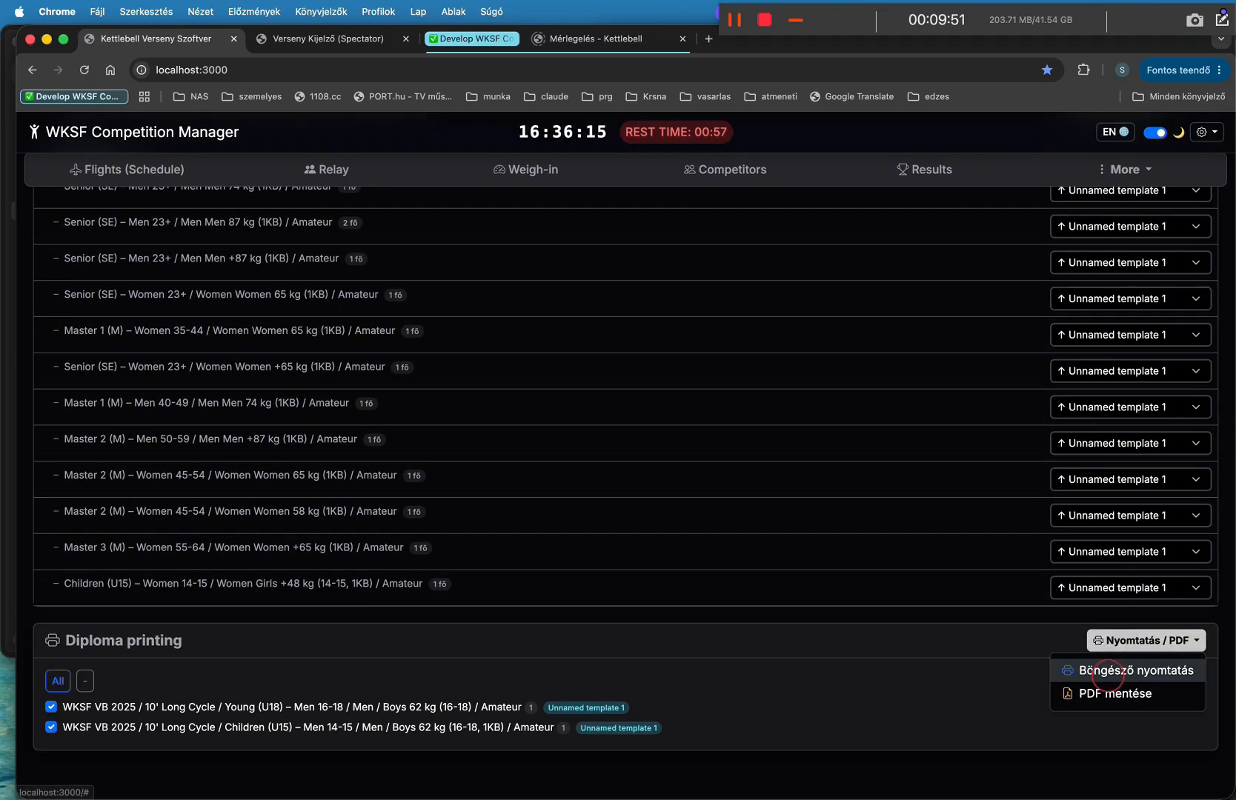
left_click(1109, 670)
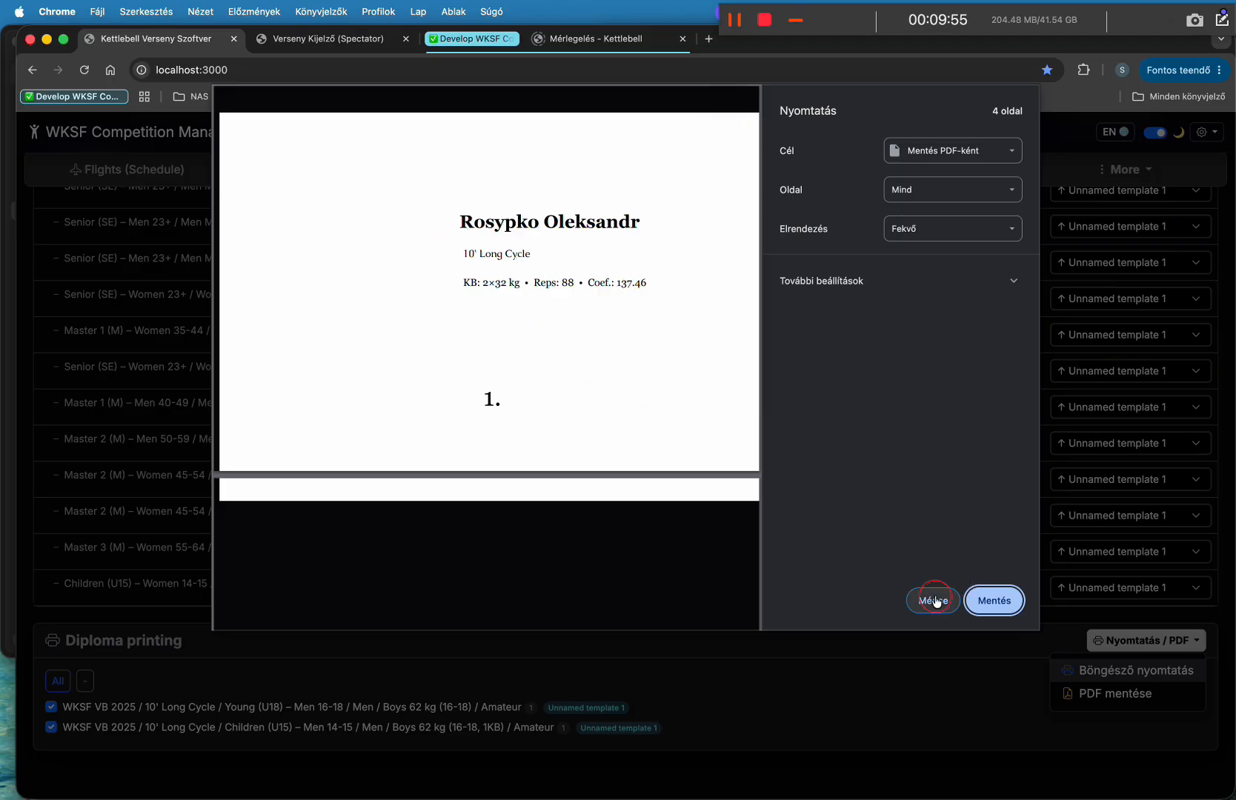
left_click(949, 152)
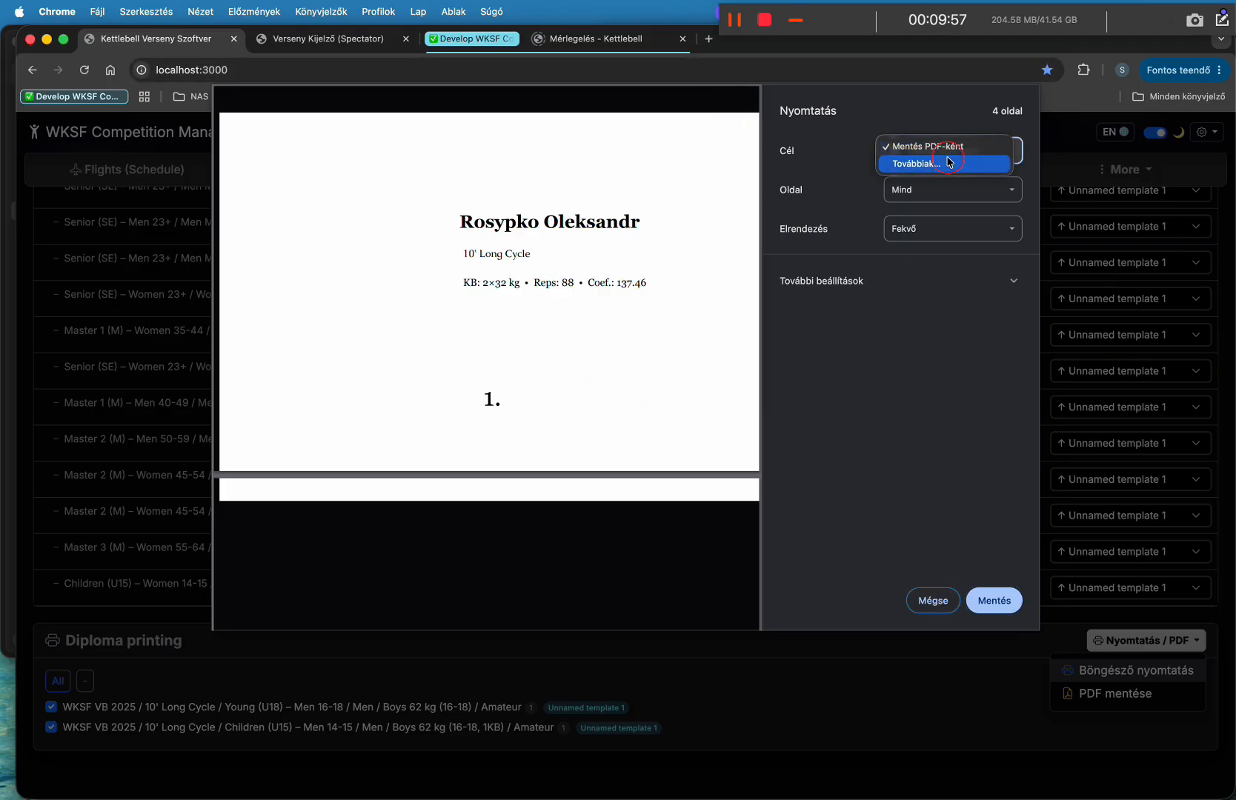
left_click(829, 149)
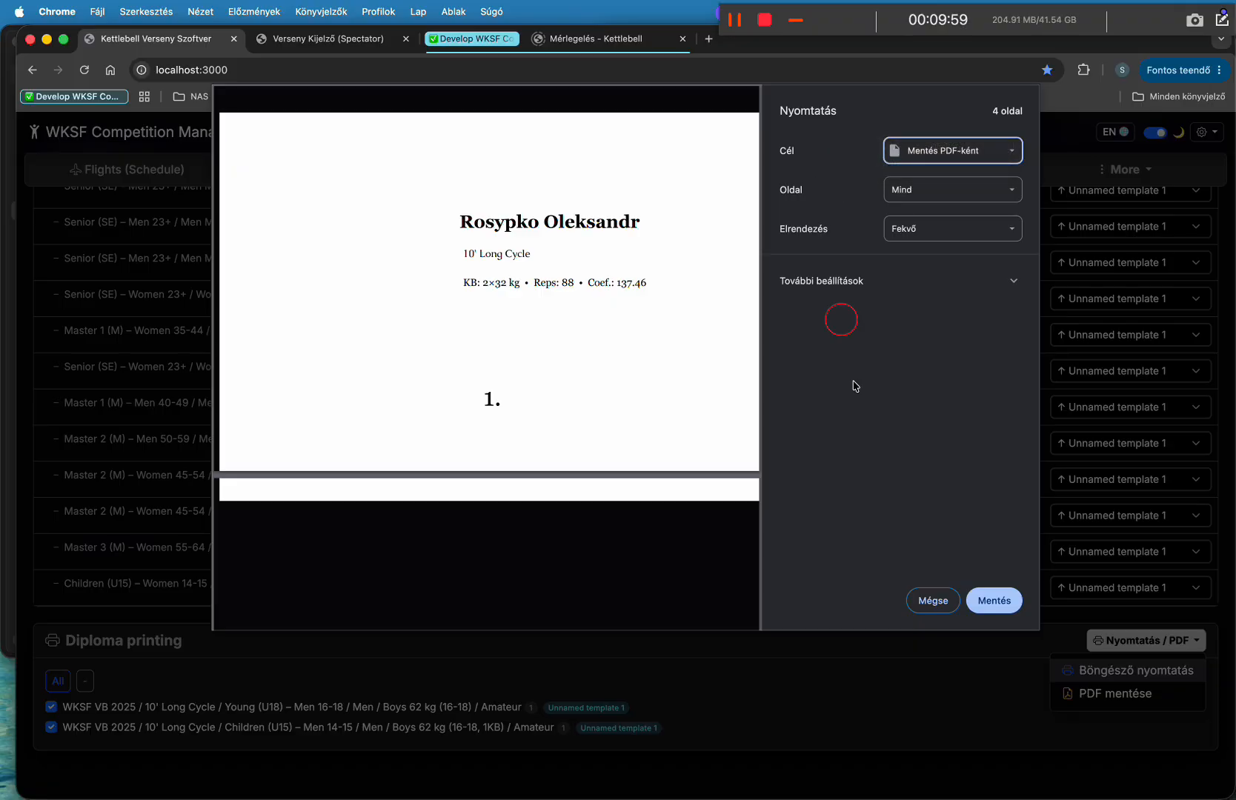
left_click(932, 604)
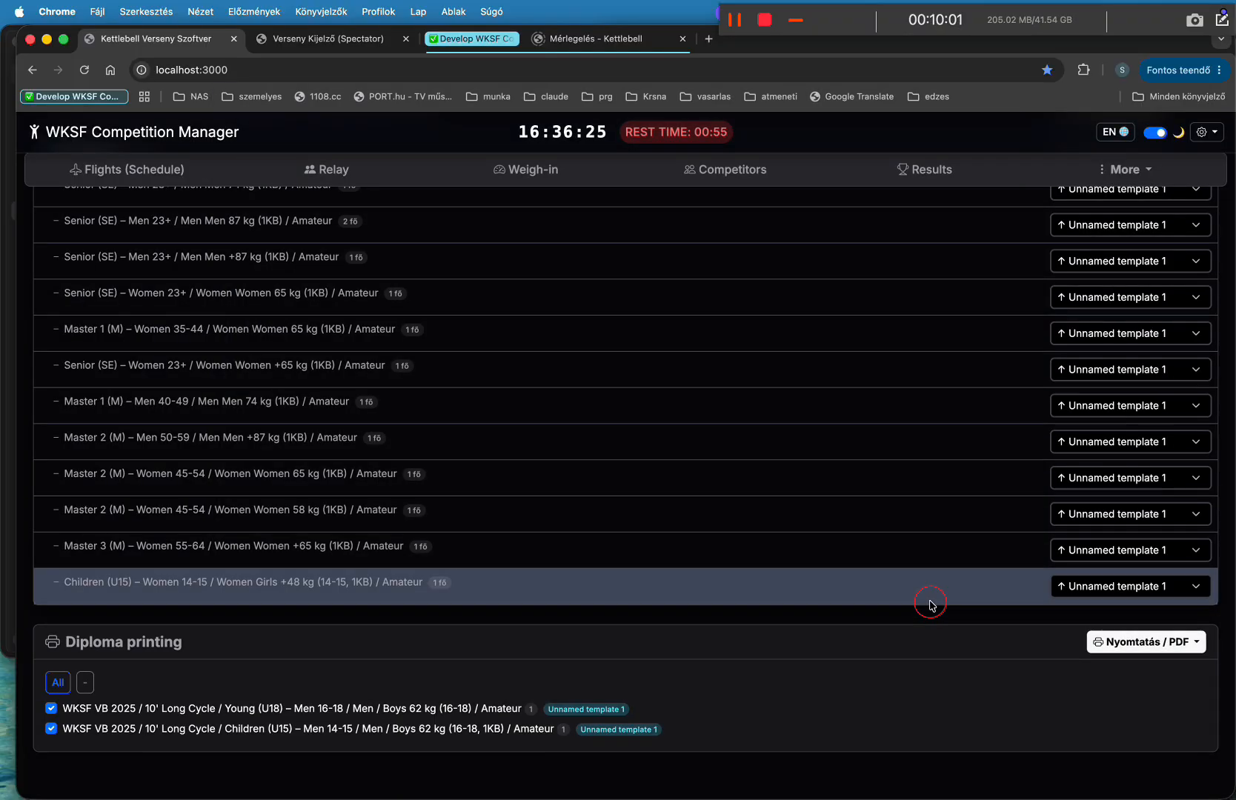
Go to the Dashboard and examine the competition statistics and the Popular Disciplines chart.
scroll(954, 307, "down", 10)
scroll(954, 307, "up", 6)
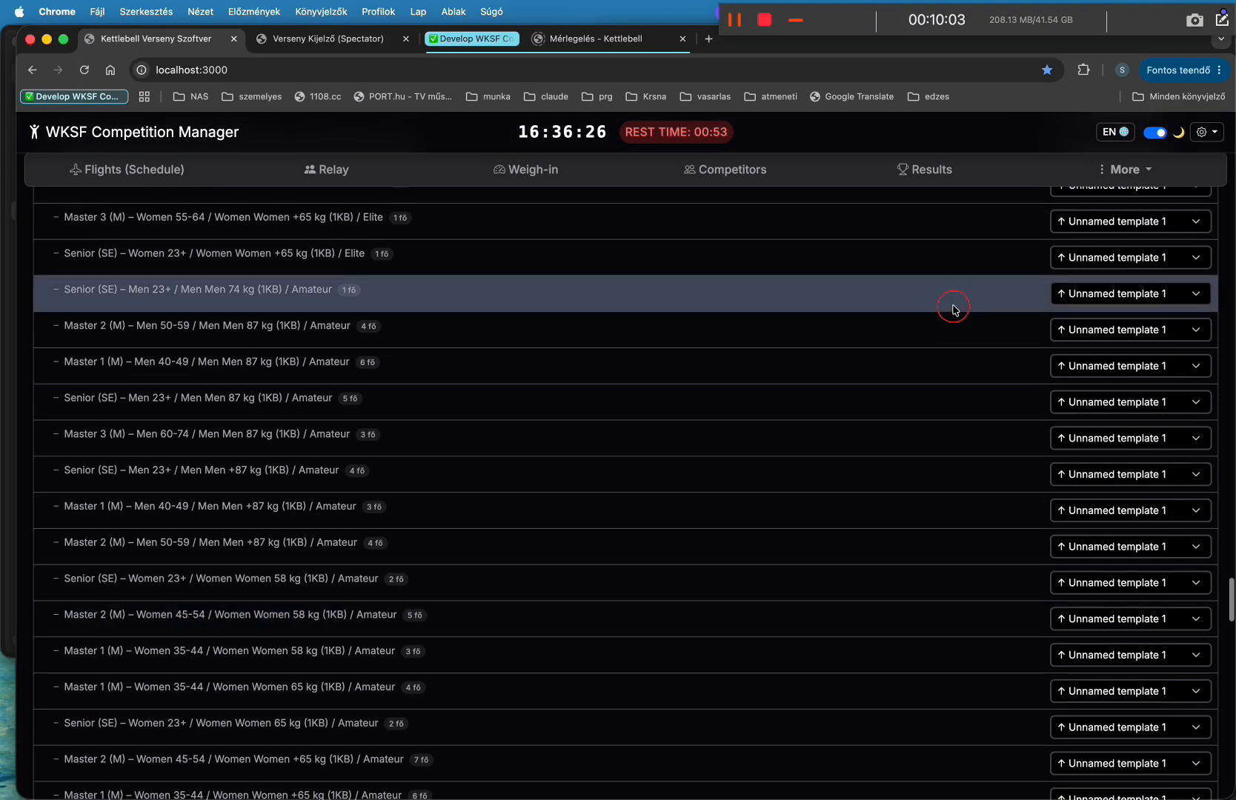
left_click(1153, 172)
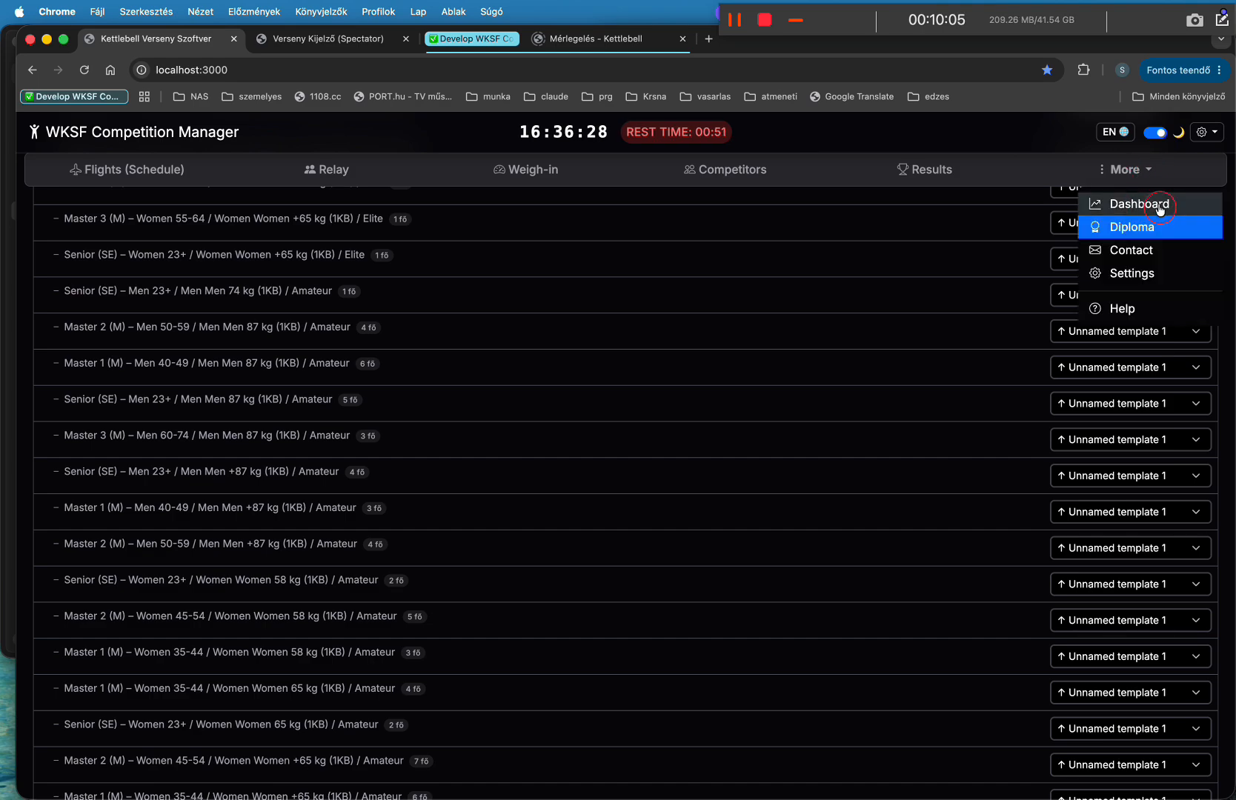
left_click(1156, 202)
mouse_move(593, 574)
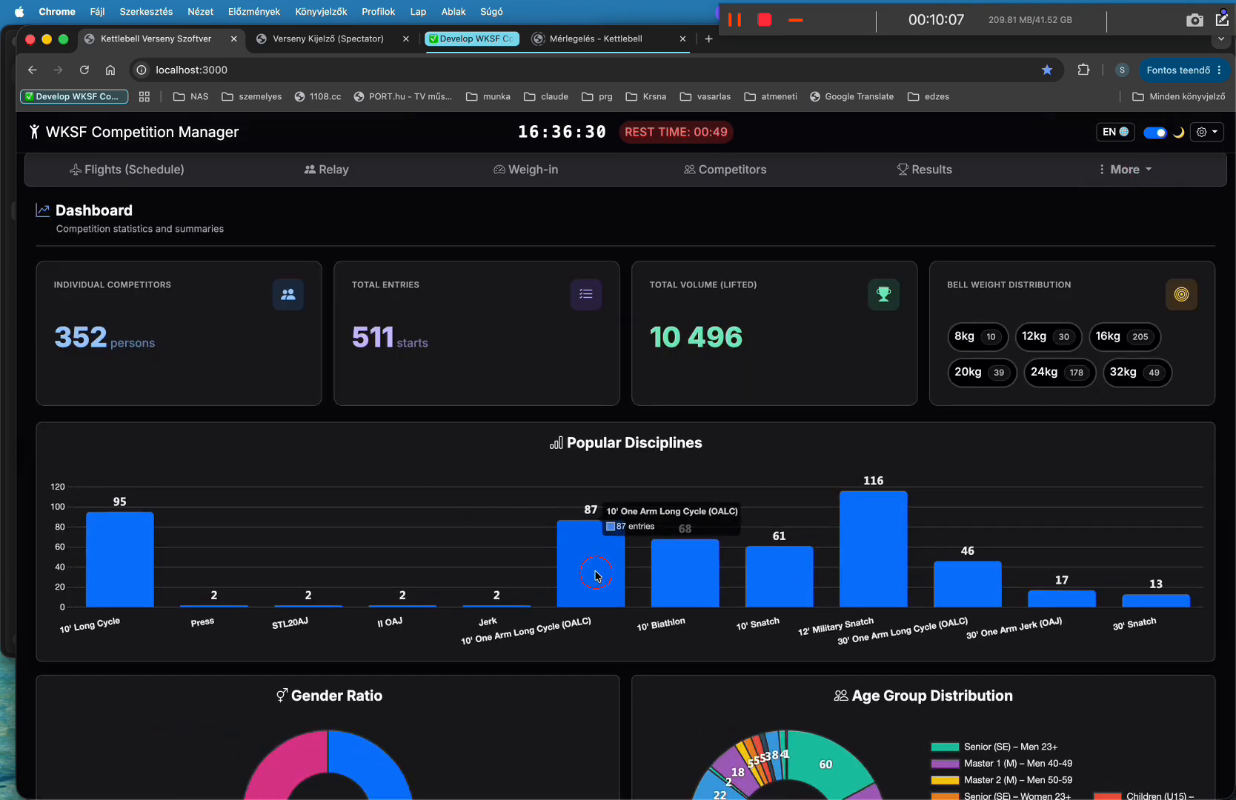
scroll(597, 576, "down", 2)
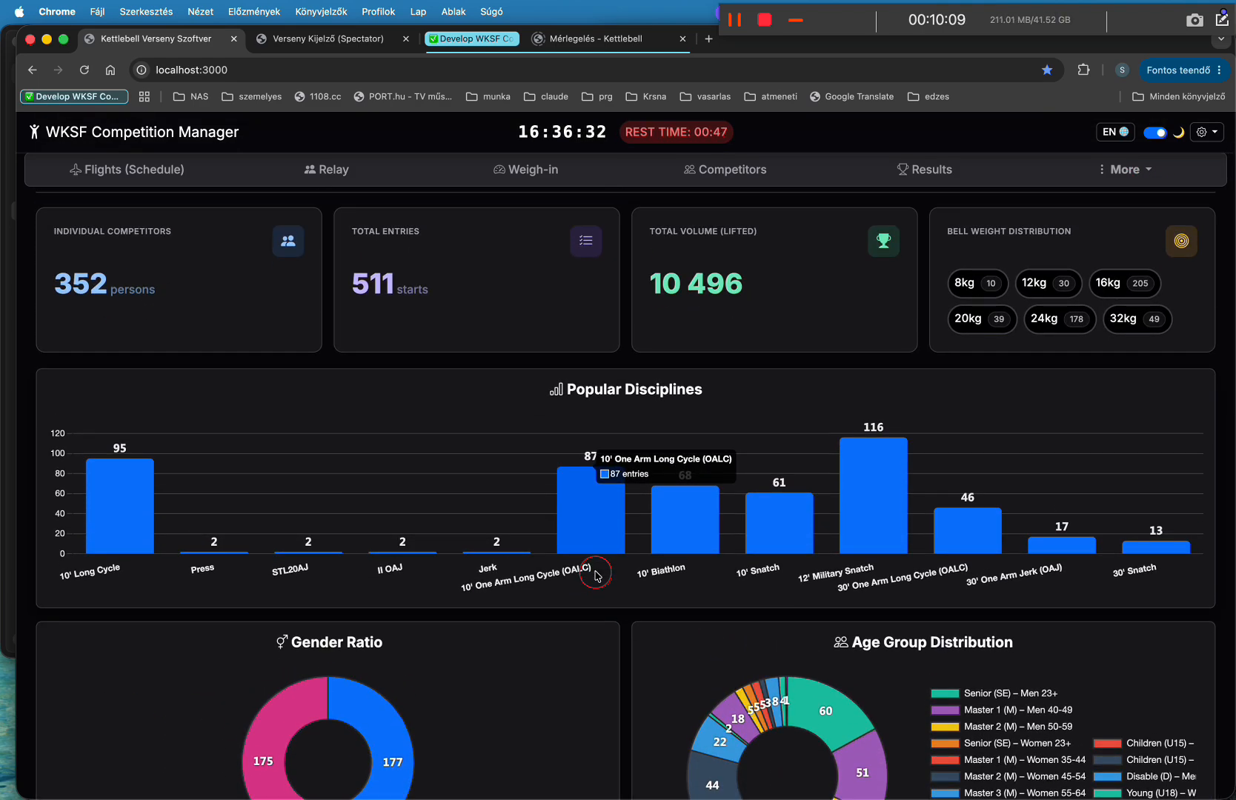
left_click(1148, 172)
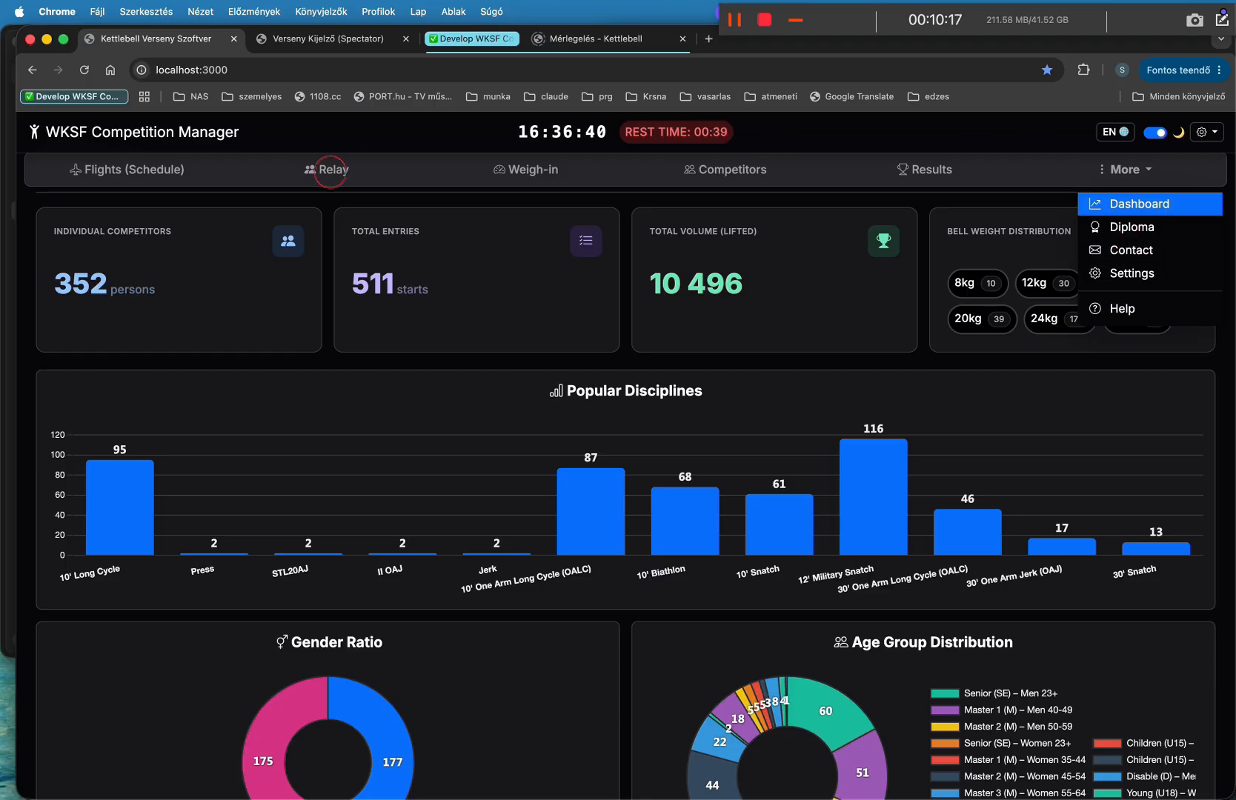
Create a new team in the relay competitions for day 1 and name it "relay 1".
left_click(331, 171)
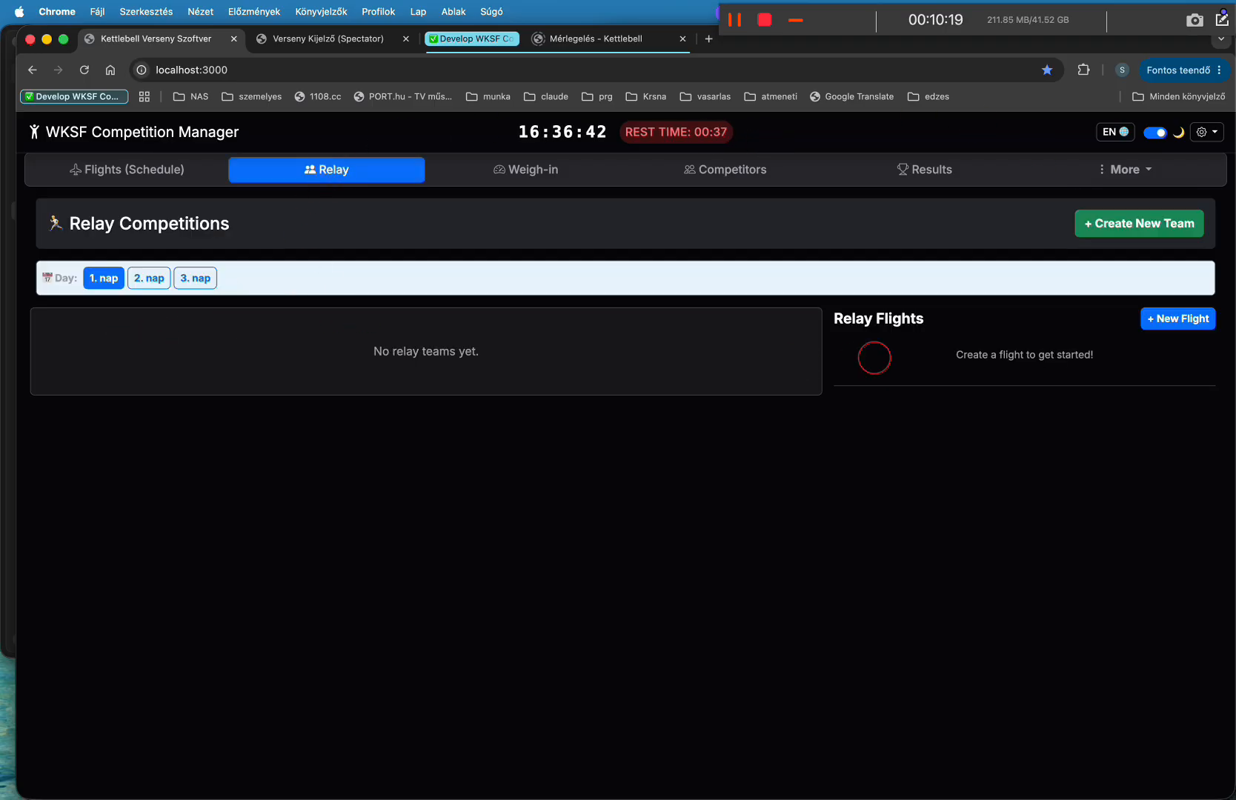
left_click(1135, 224)
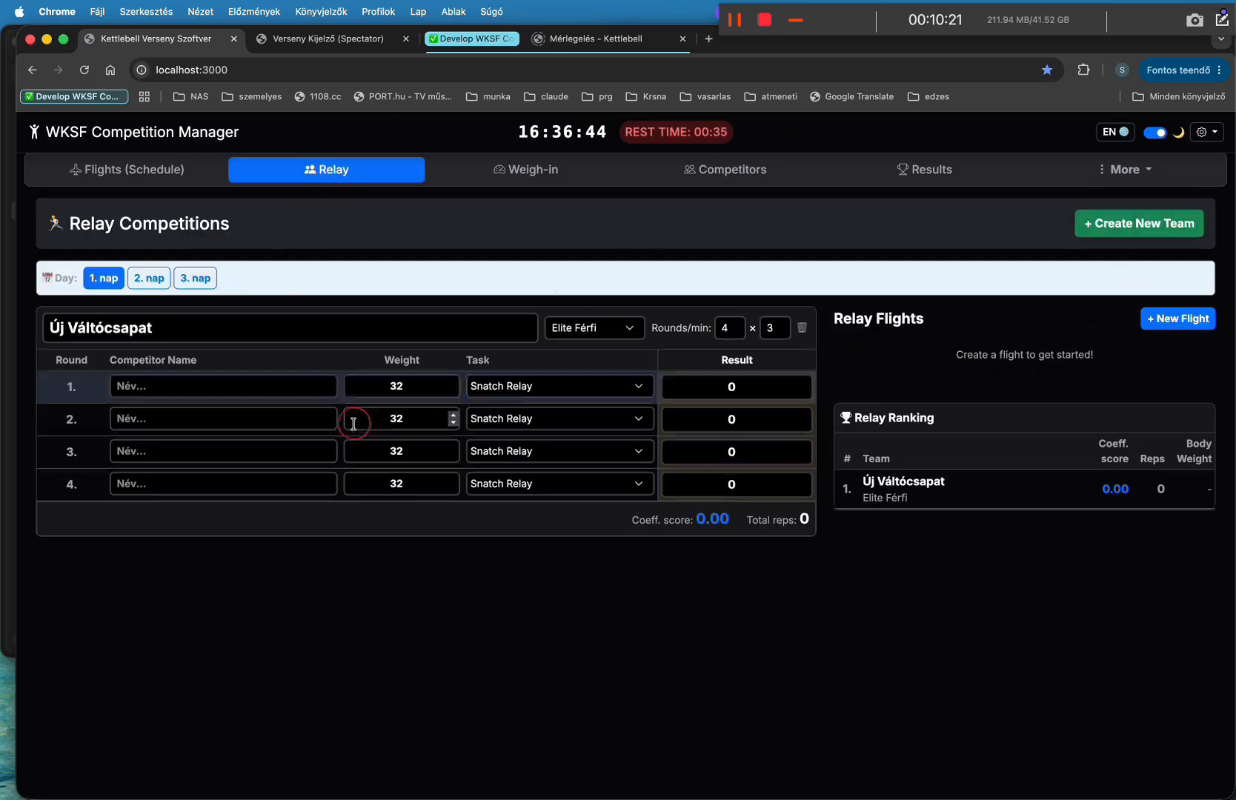
double_click(252, 335)
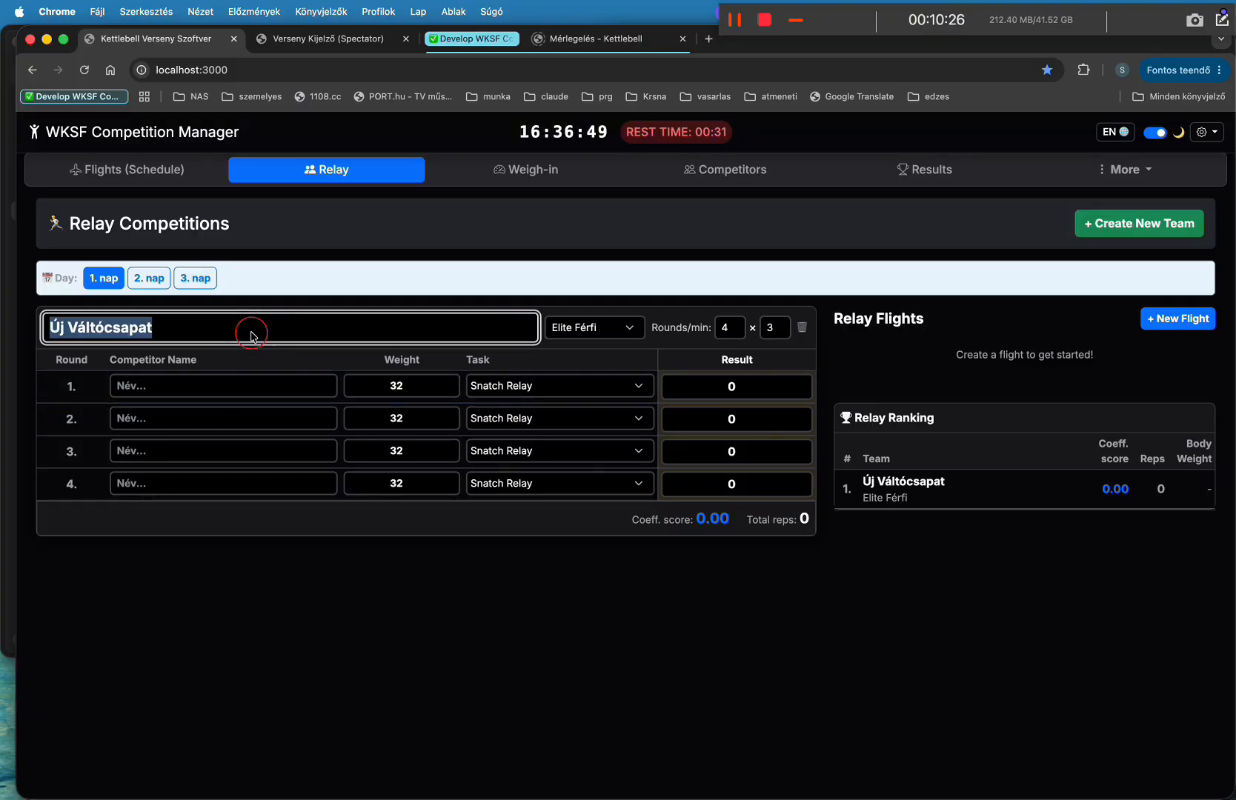
type("relay 1")
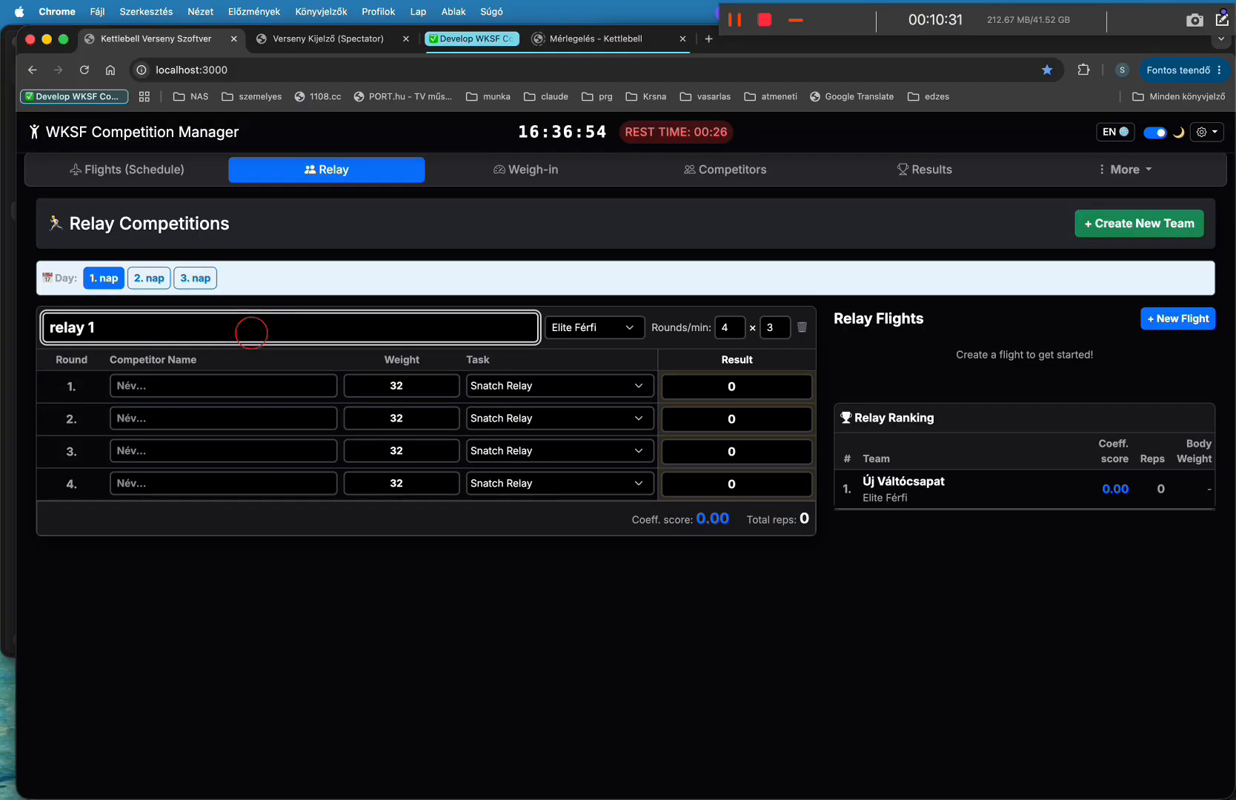
Choose a competitor from the name suggestions for each of rounds 1 and 2 of the relay 1 team.
left_click(227, 389)
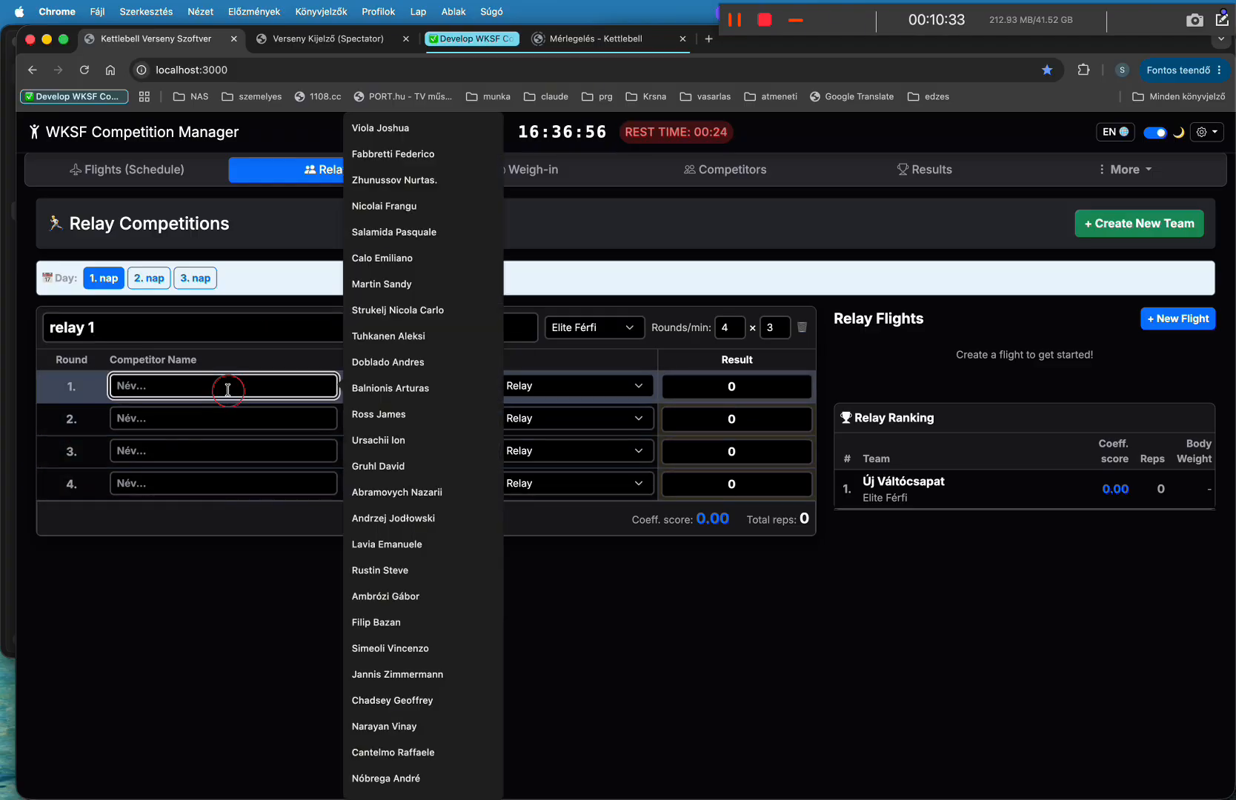
left_click(378, 413)
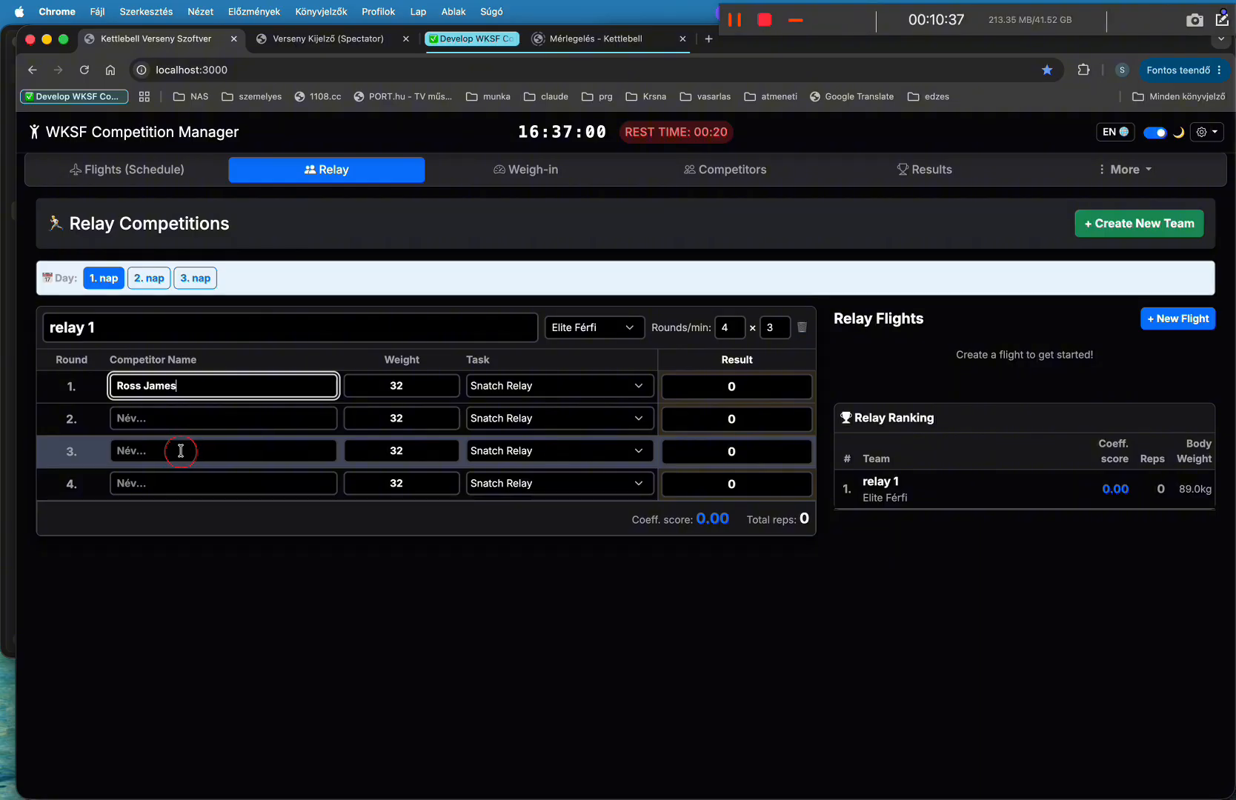
left_click(202, 420)
left_click(377, 554)
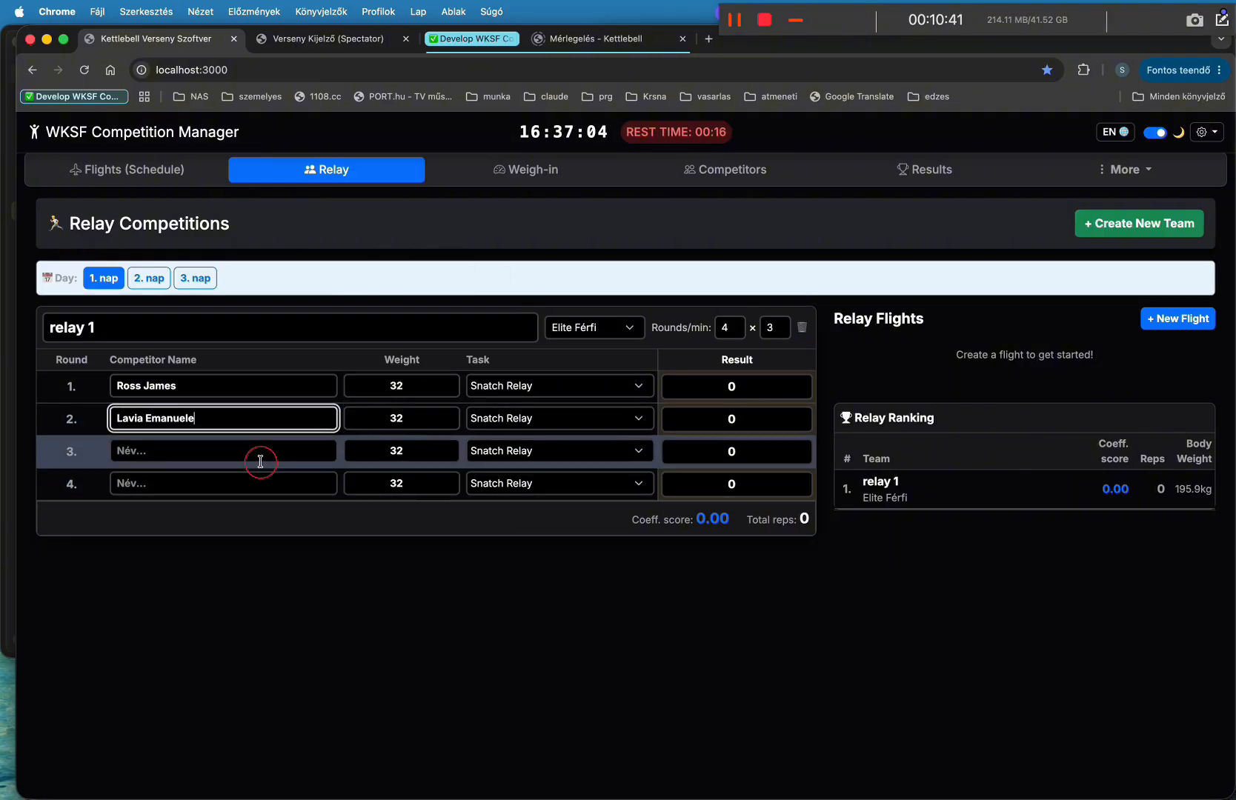
Set the relay 1 team's category to Elite Mix and the round 2 competitor's kettlebell weight to 24.
left_click(609, 333)
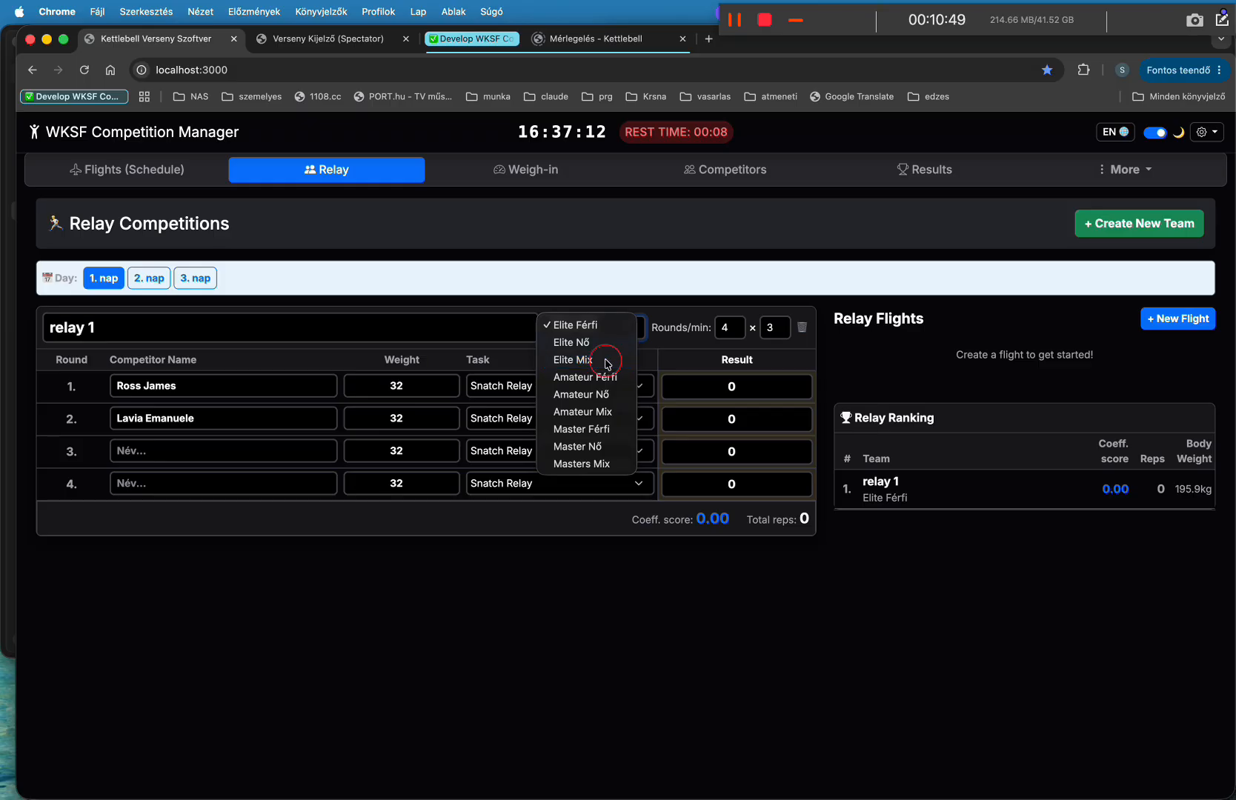
left_click(609, 362)
left_click_drag(424, 420, 342, 419)
type("24")
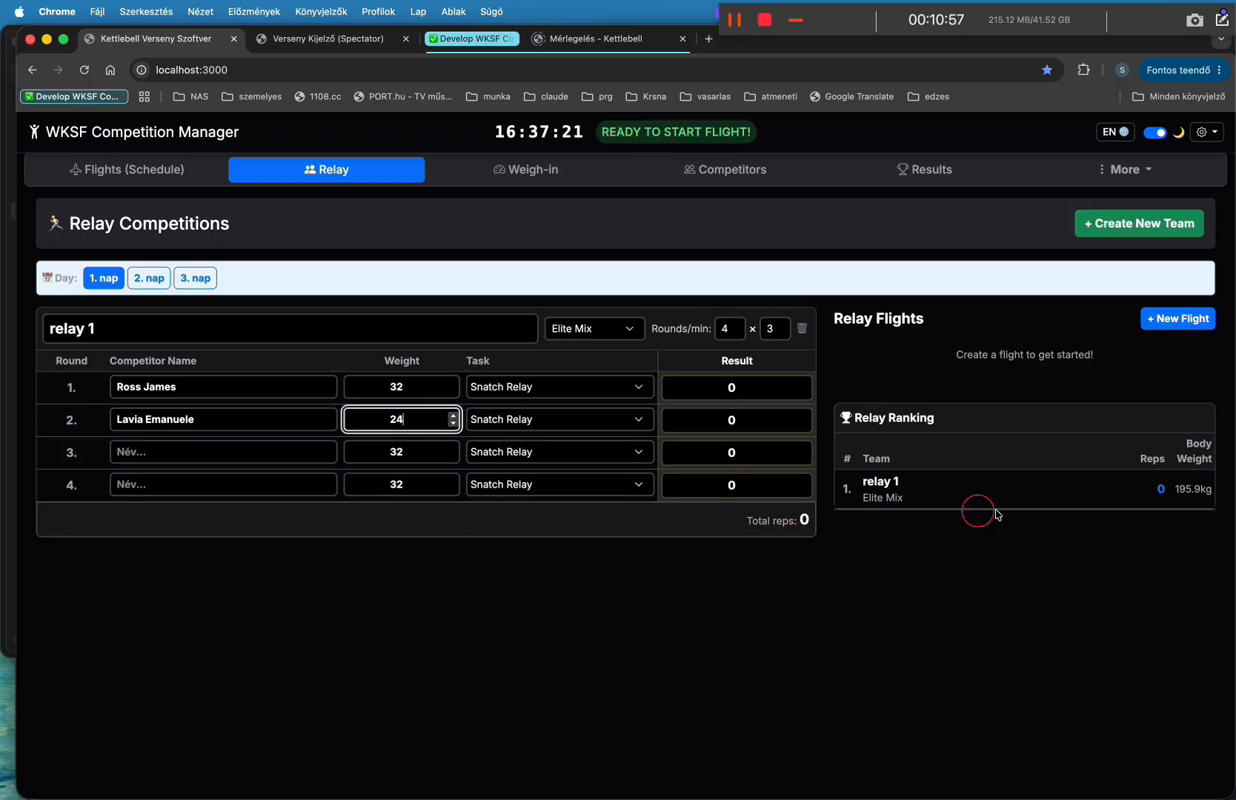
Create a new relay flight and assign the relay 1 team to platform P1.
left_click(1193, 320)
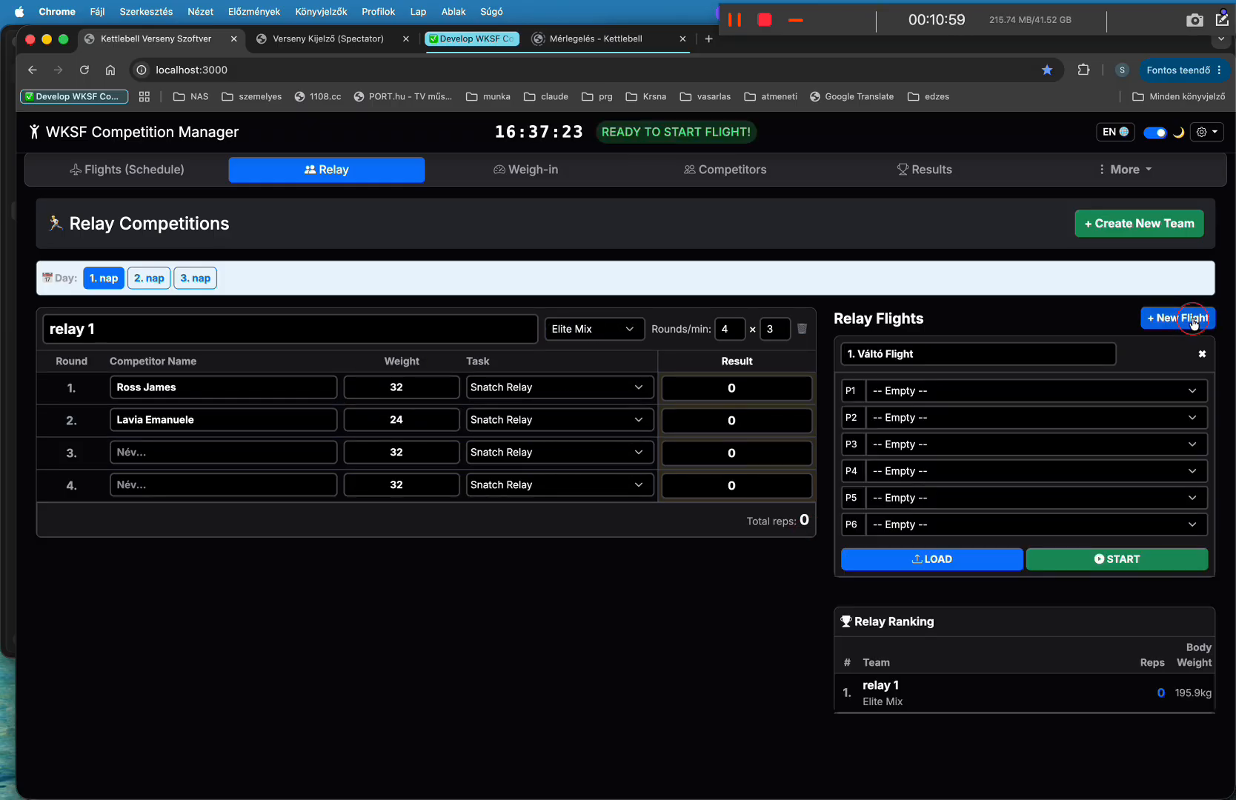
left_click(957, 395)
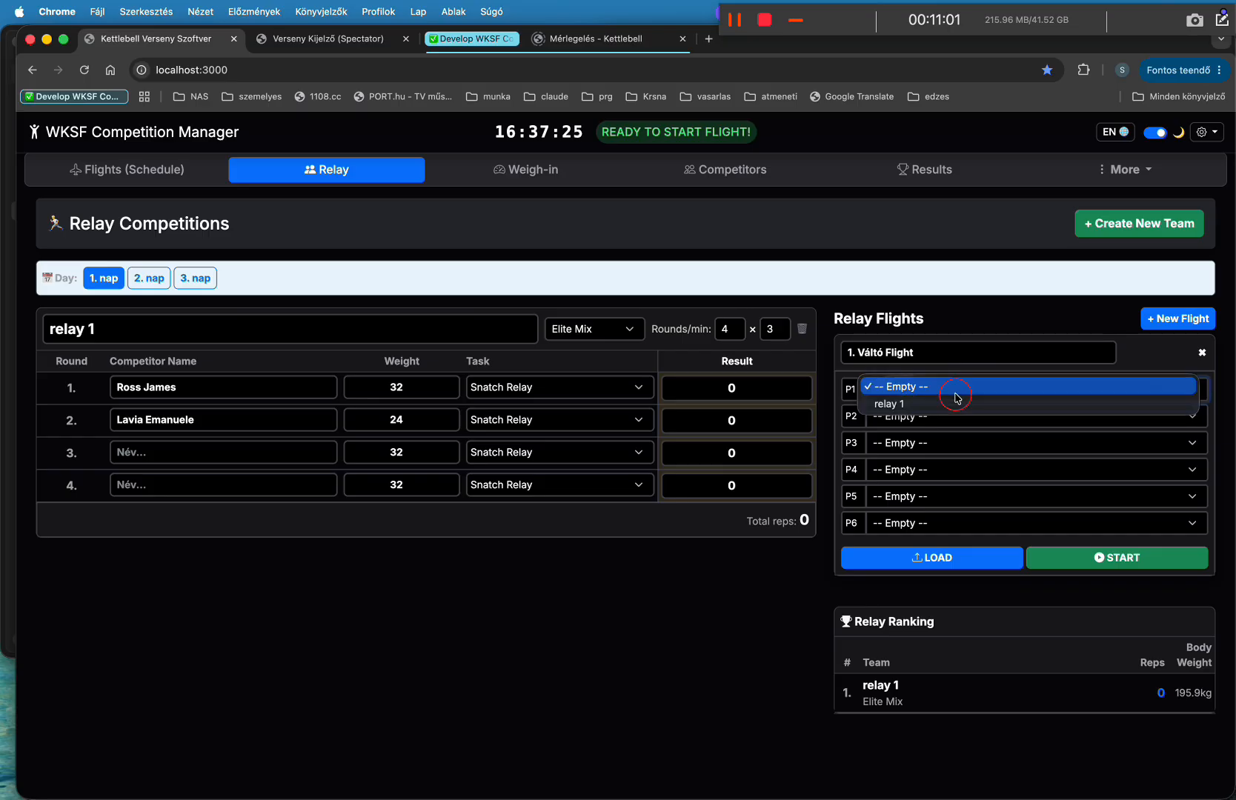
left_click(948, 410)
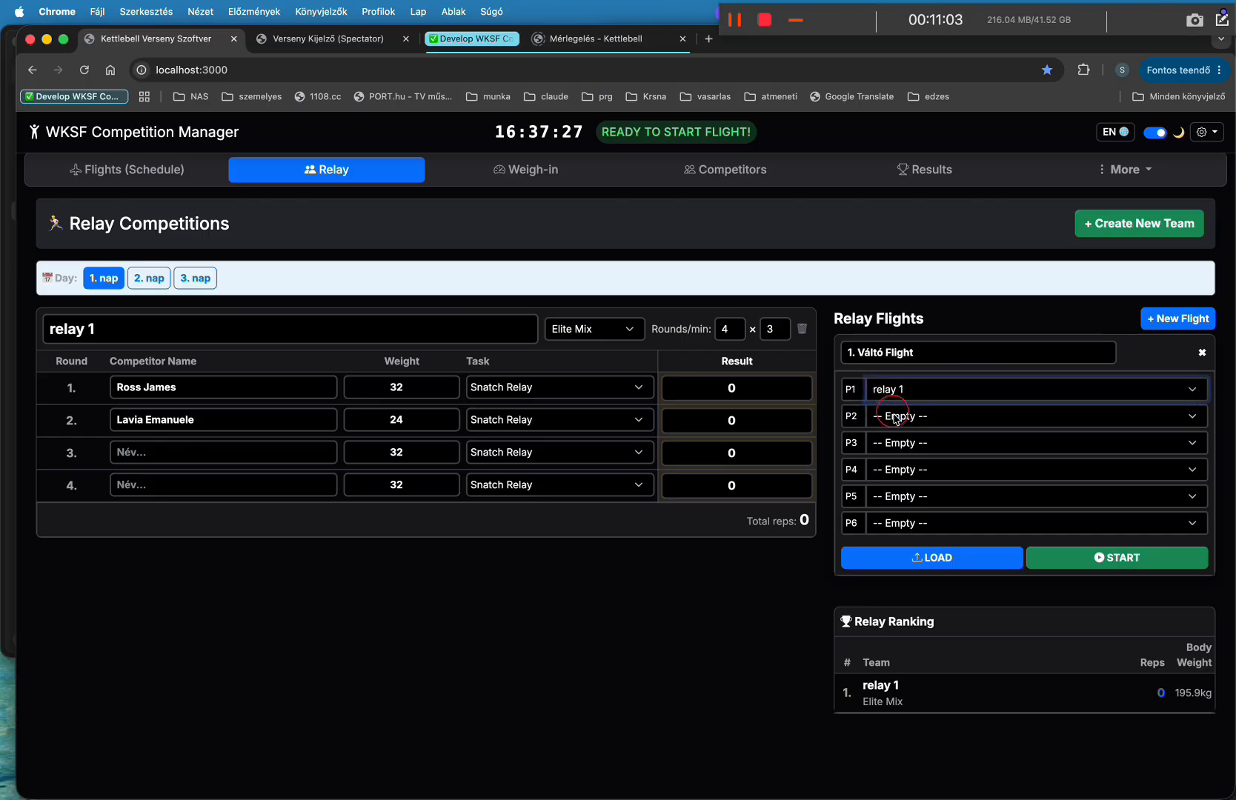